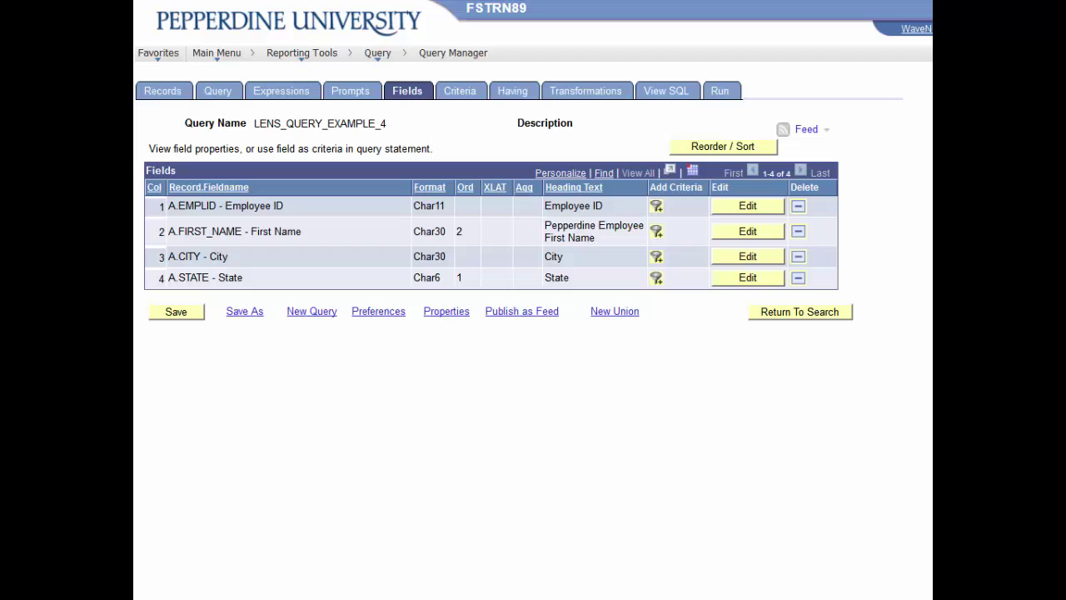
{"action": "left_click", "coordinate": [479, 99]}
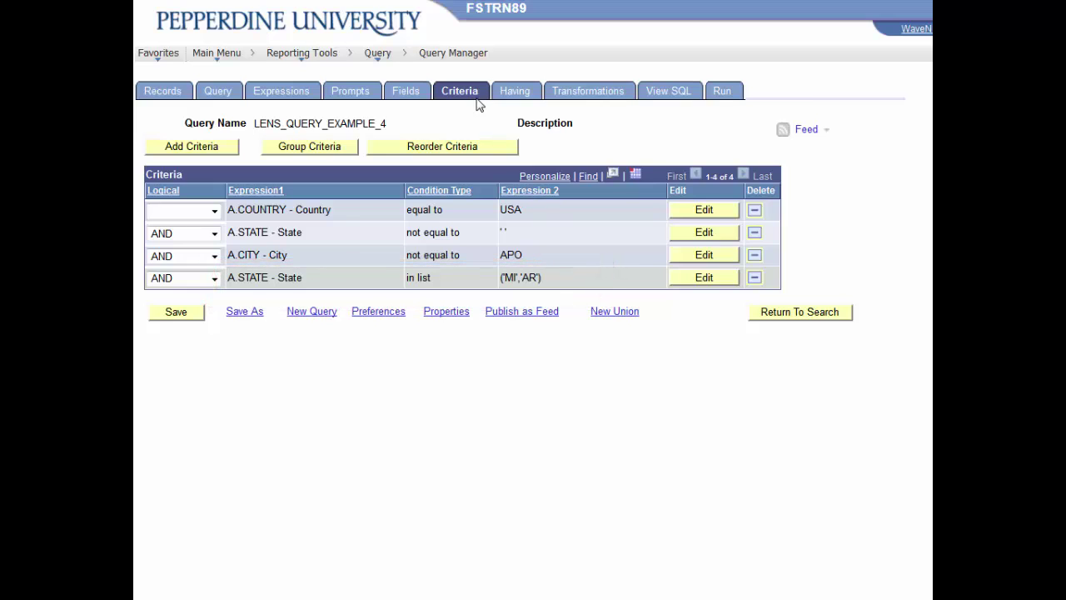
{"action": "left_click", "coordinate": [706, 279]}
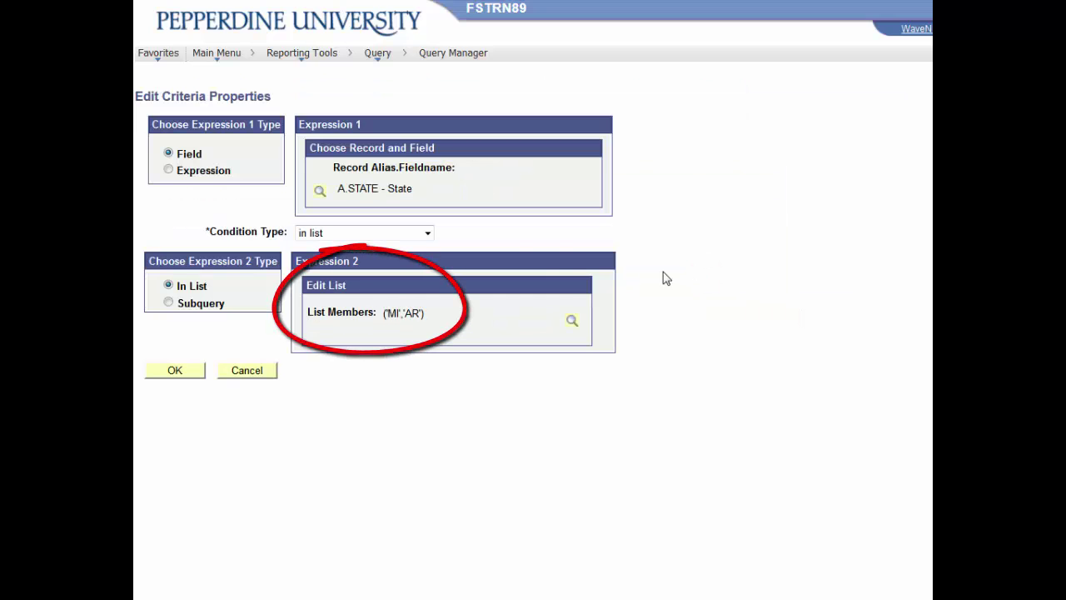
{"action": "left_click", "coordinate": [427, 234]}
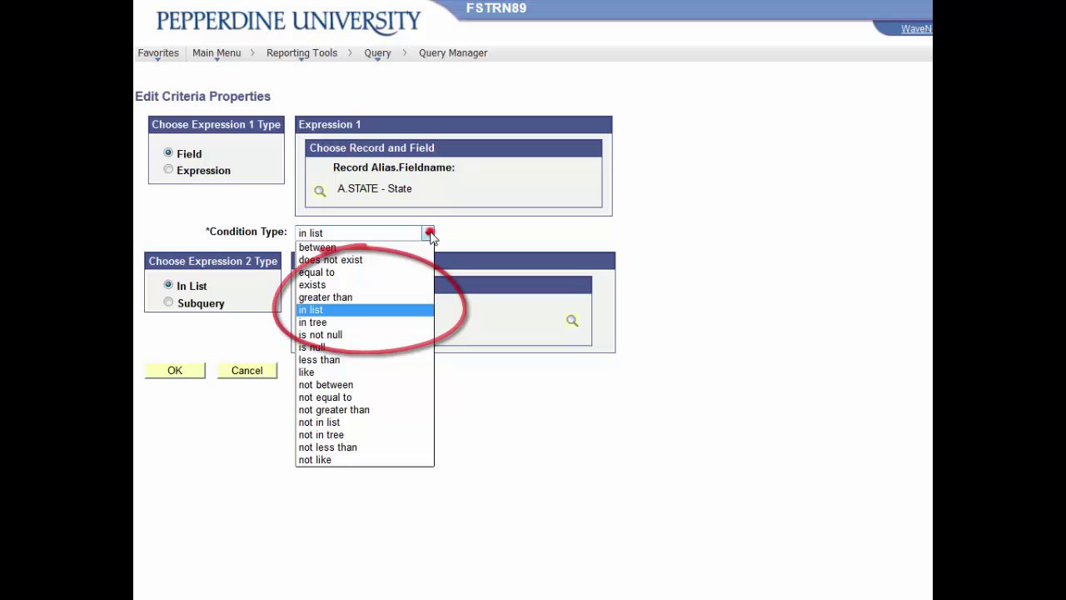
{"action": "left_click", "coordinate": [366, 272]}
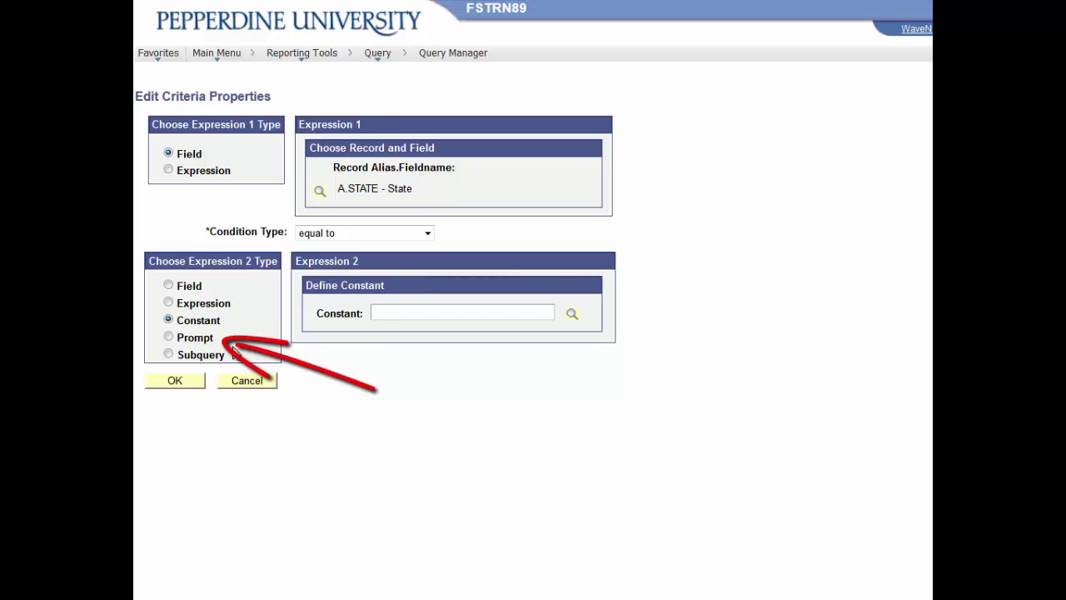
{"action": "left_click", "coordinate": [169, 337]}
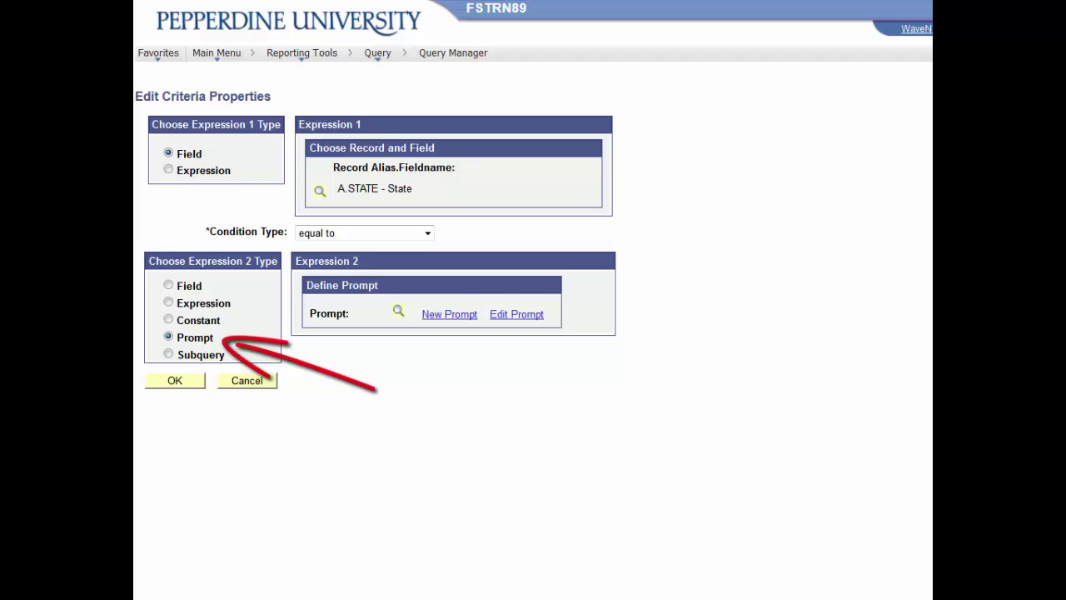
{"action": "left_click", "coordinate": [258, 379]}
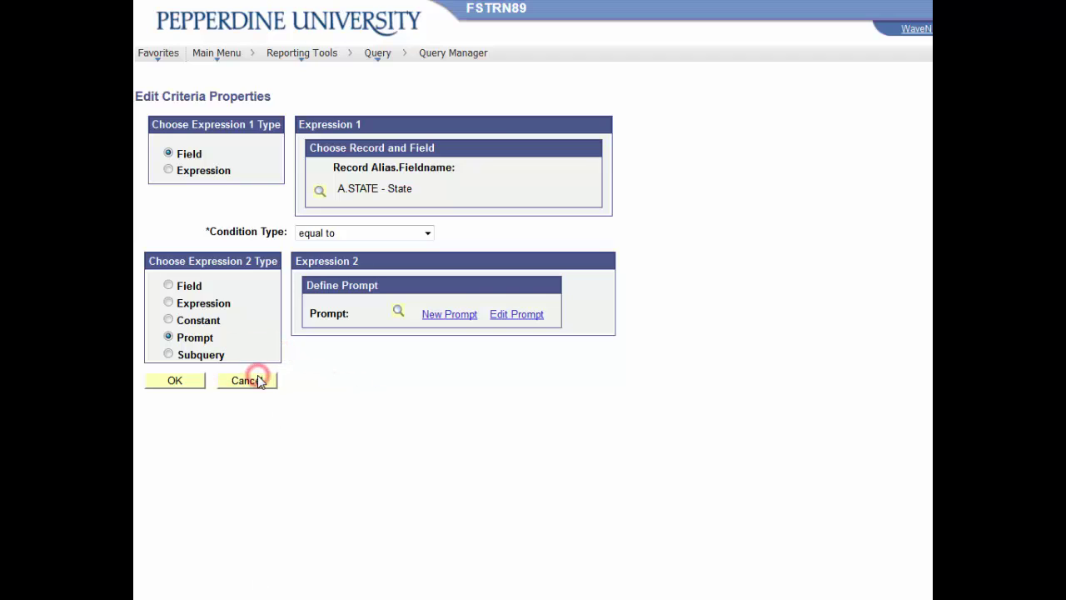
Run the query to view the results its existing criteria return
{"action": "left_click", "coordinate": [722, 91]}
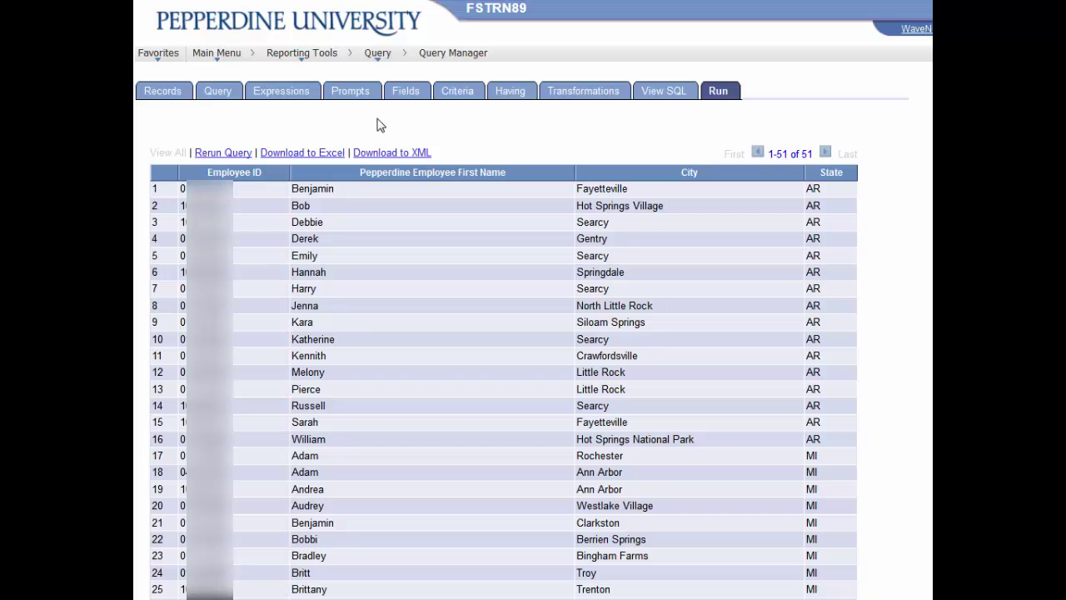
Add a new prompt to the query, searching for fields beginning with "state" and choosing STATE as its field
{"action": "left_click", "coordinate": [351, 95]}
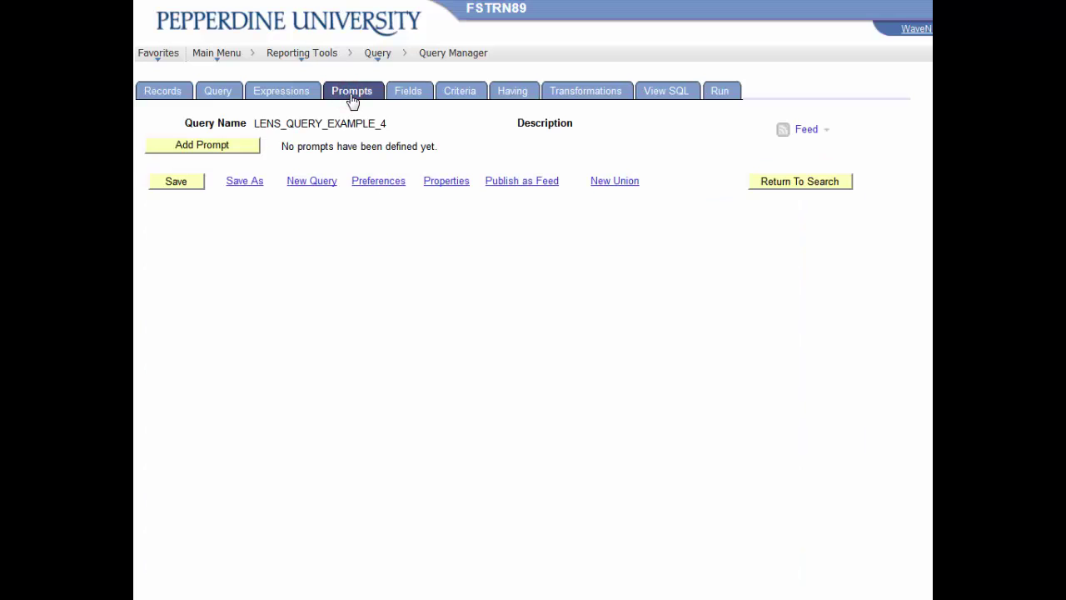
{"action": "left_click", "coordinate": [223, 149]}
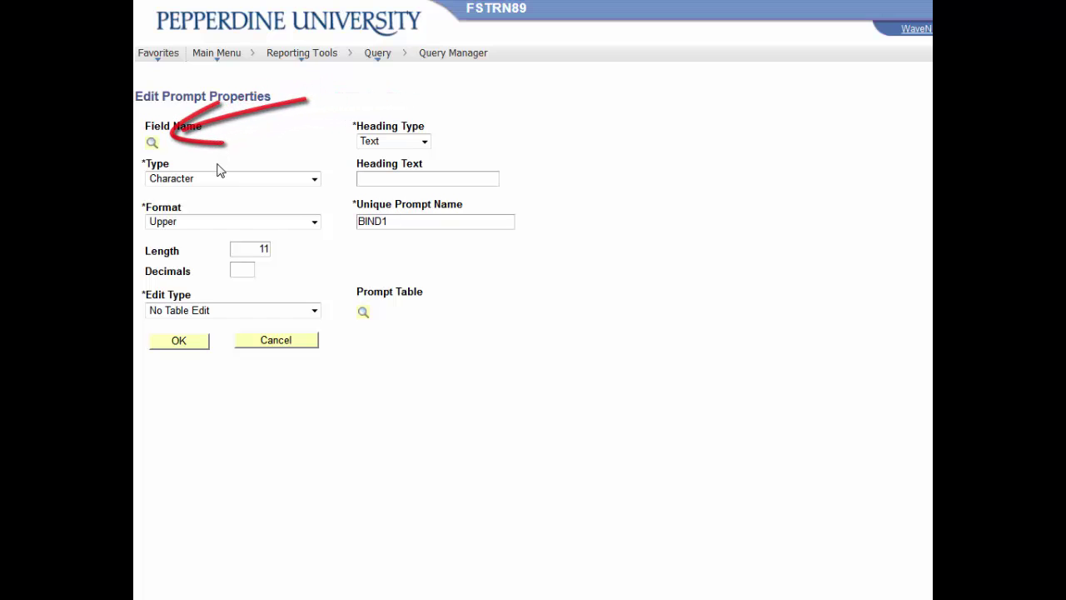
{"action": "left_click", "coordinate": [153, 144]}
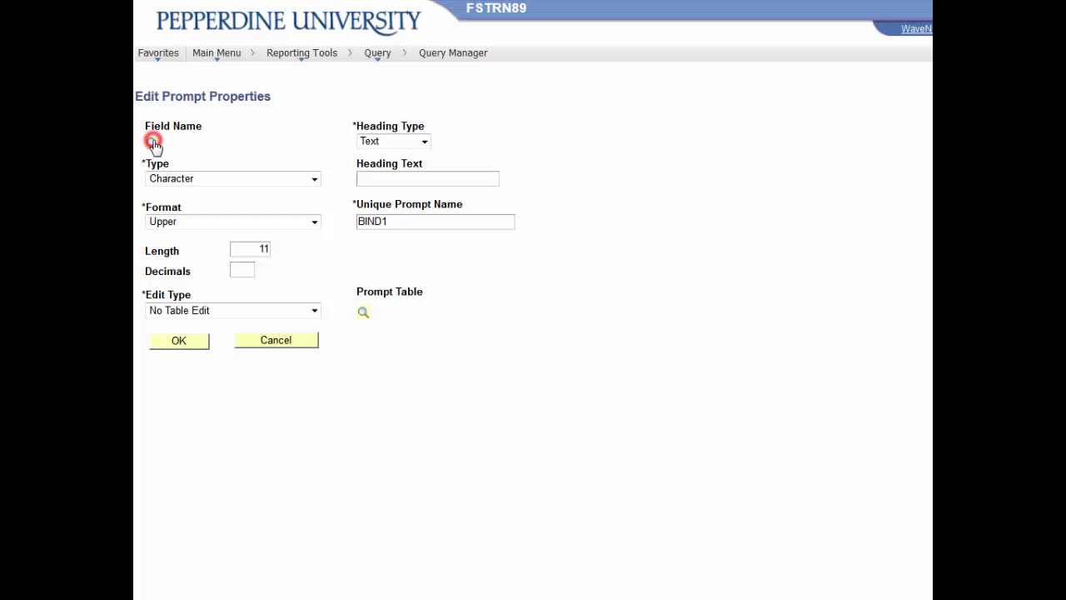
{"action": "left_click", "coordinate": [402, 129]}
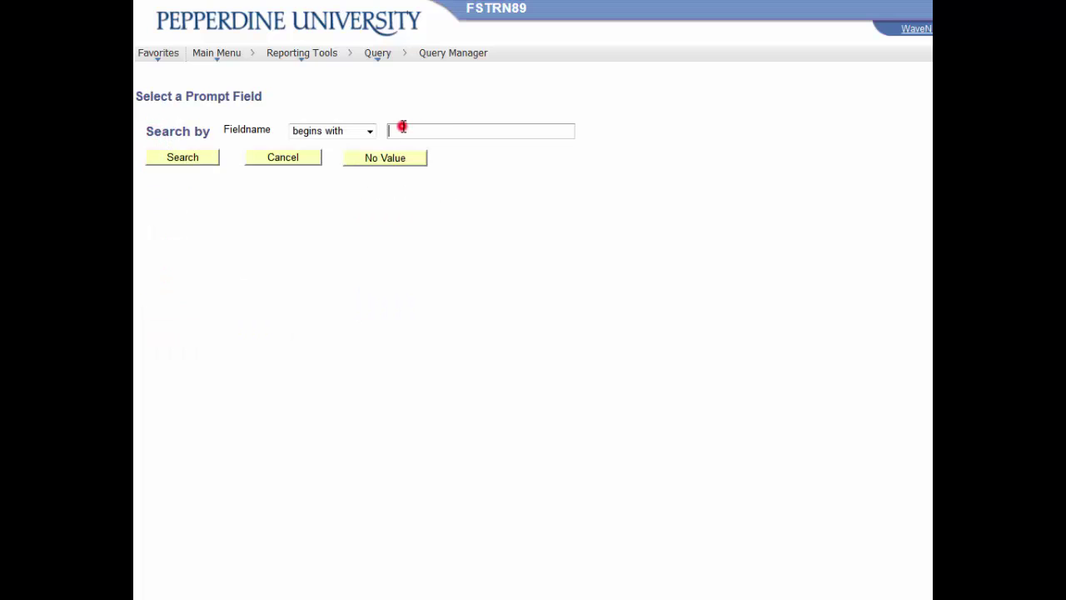
{"action": "type", "text": "state"}
{"action": "key", "text": "Return"}
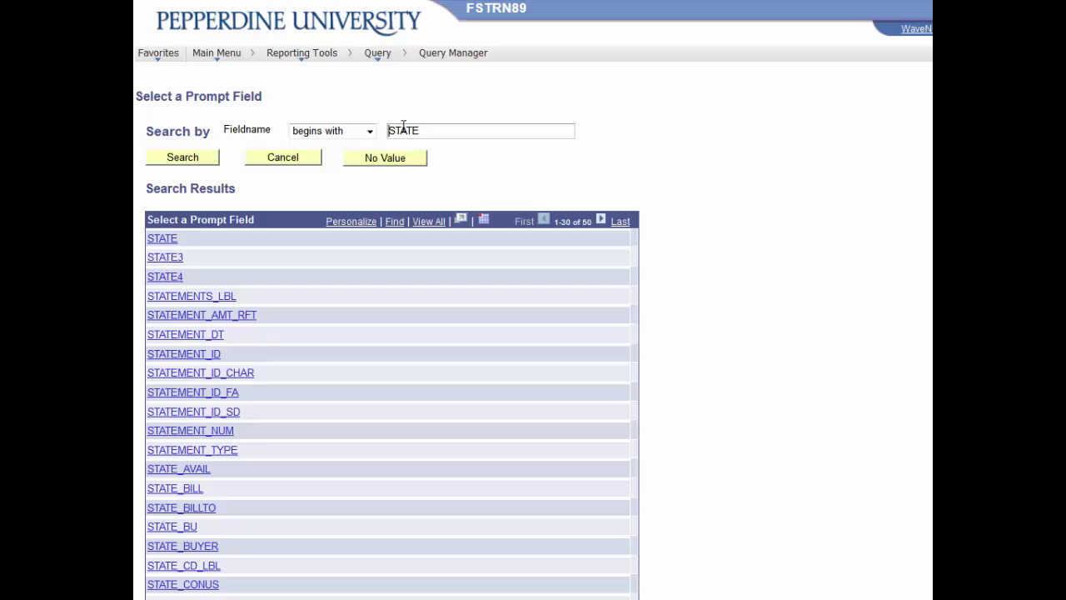
{"action": "left_click", "coordinate": [160, 238]}
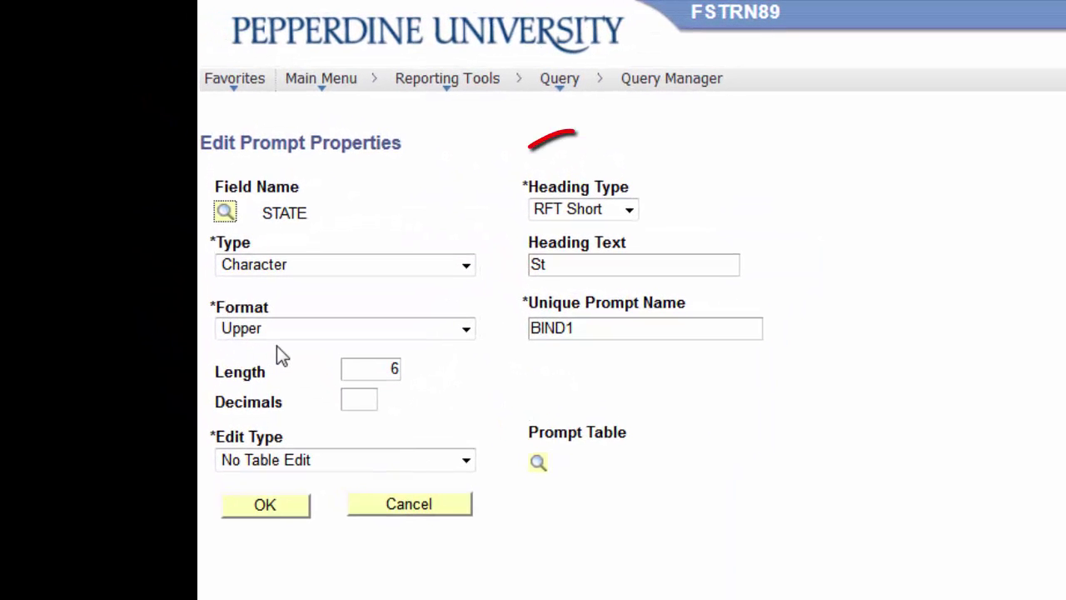
Set the prompt's heading type to Text and its heading text to "State 1"
{"action": "left_click", "coordinate": [564, 264]}
{"action": "left_click", "coordinate": [629, 212]}
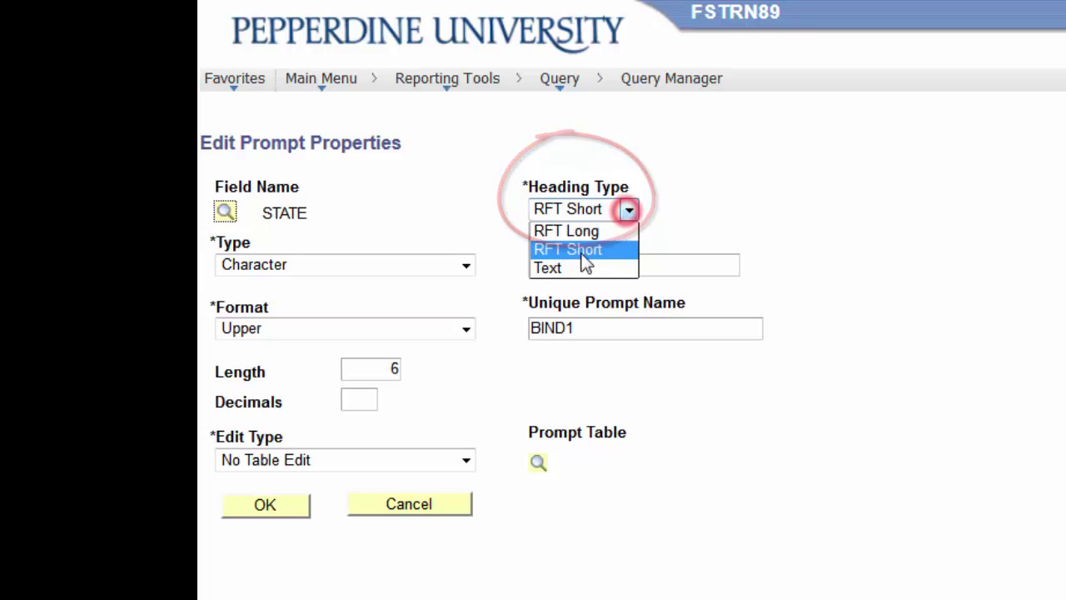
{"action": "left_click", "coordinate": [574, 268]}
{"action": "left_click", "coordinate": [562, 264]}
{"action": "type", "text": "ate 1"}
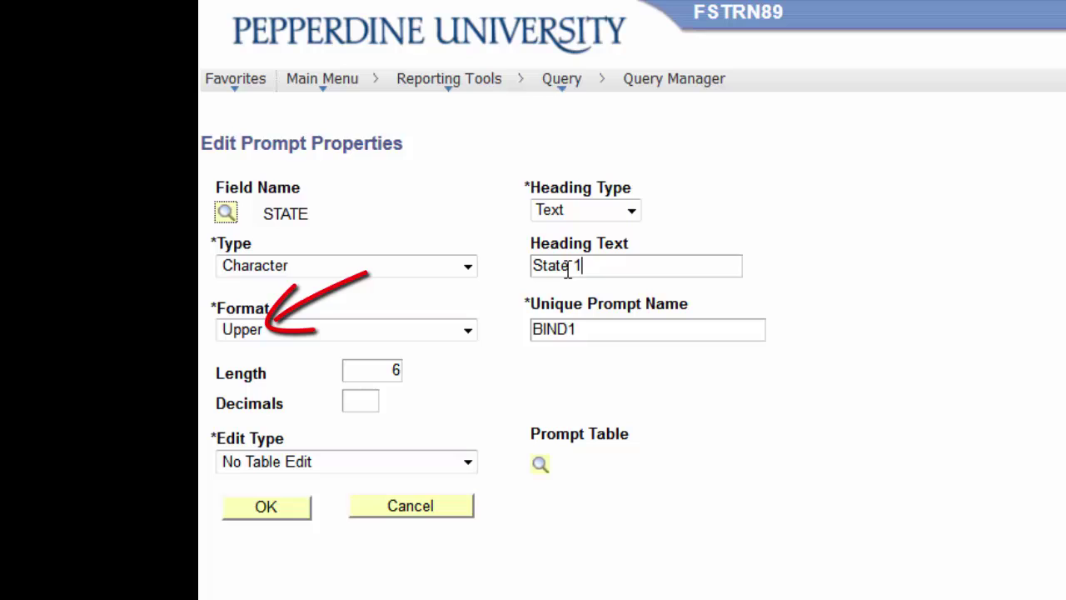
Set the prompt's edit type to Prompt Table and search for tables whose name begins with "state"
{"action": "left_click", "coordinate": [468, 461]}
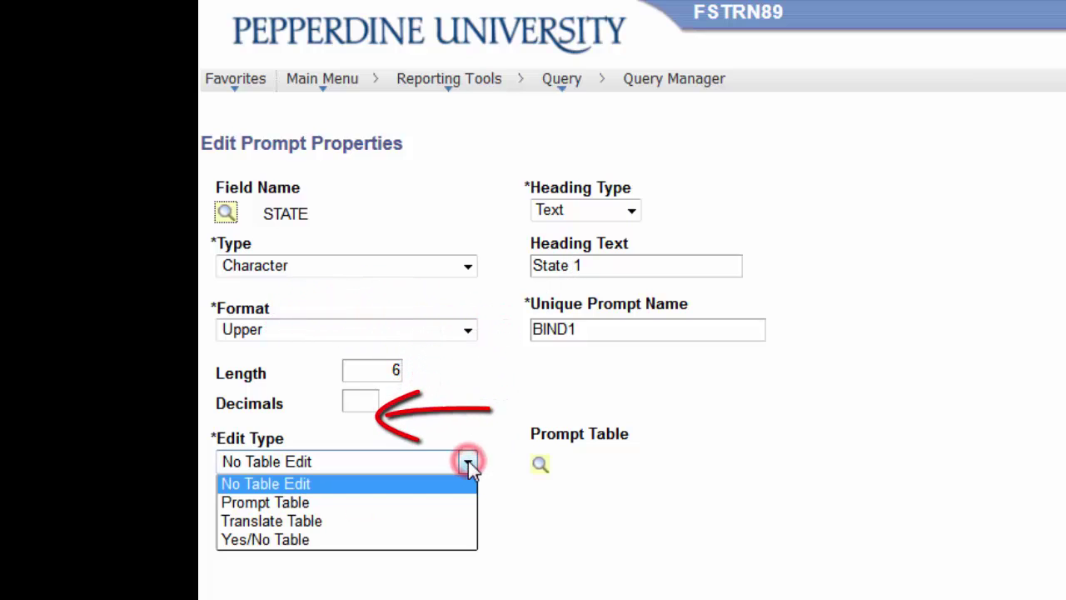
{"action": "left_click", "coordinate": [331, 504]}
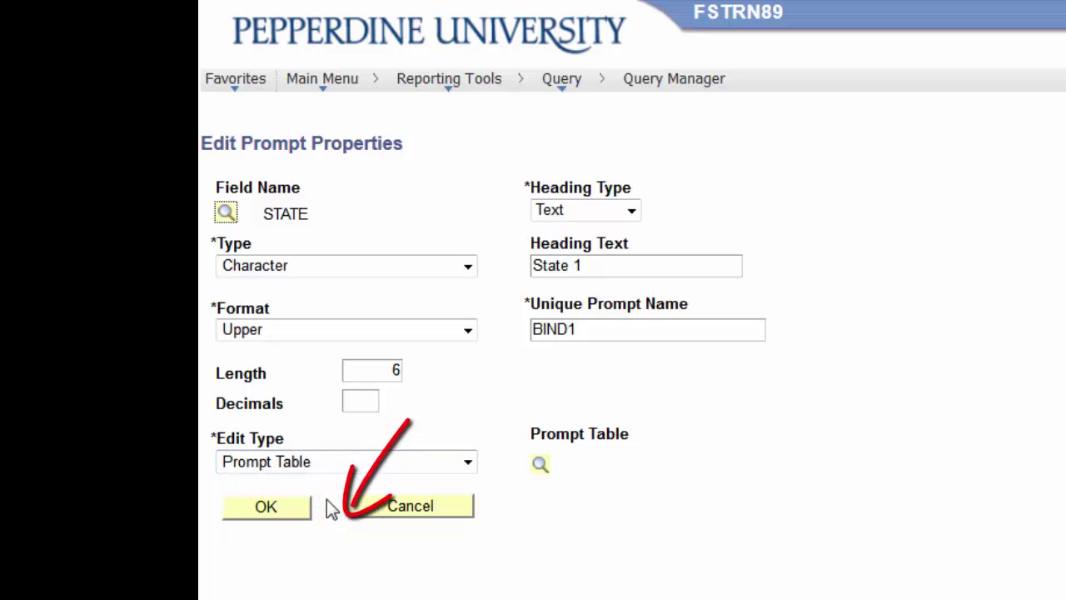
{"action": "left_click", "coordinate": [540, 465]}
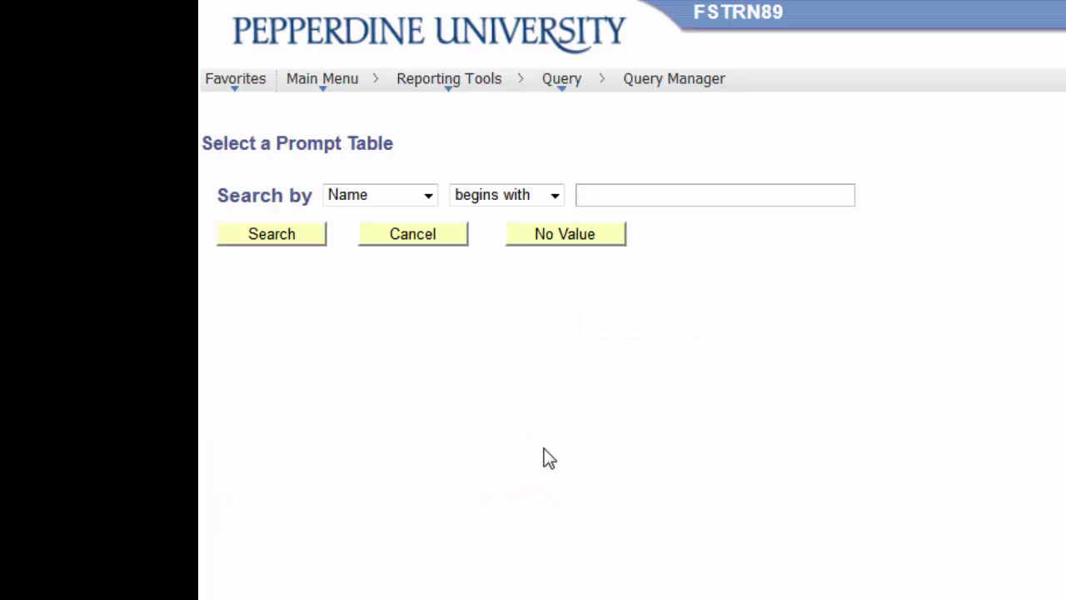
{"action": "left_click", "coordinate": [616, 198]}
{"action": "type", "text": "state"}
{"action": "key", "text": "Return"}
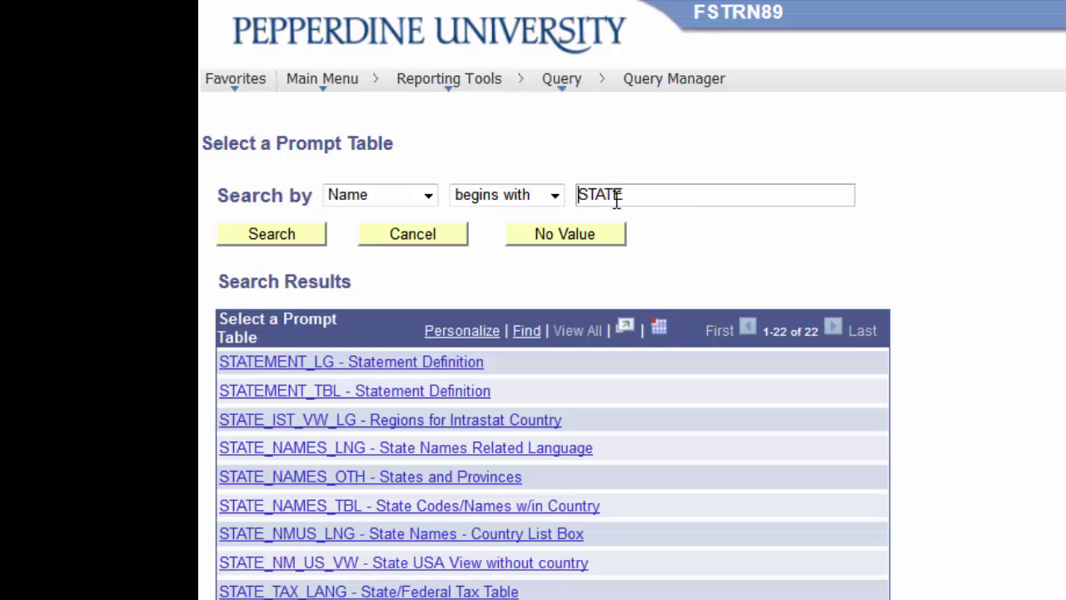
Find prompt tables with names containing STATE%US, assign STATE_TBL_US_VW to the prompt and accept its properties
{"action": "left_click", "coordinate": [554, 195]}
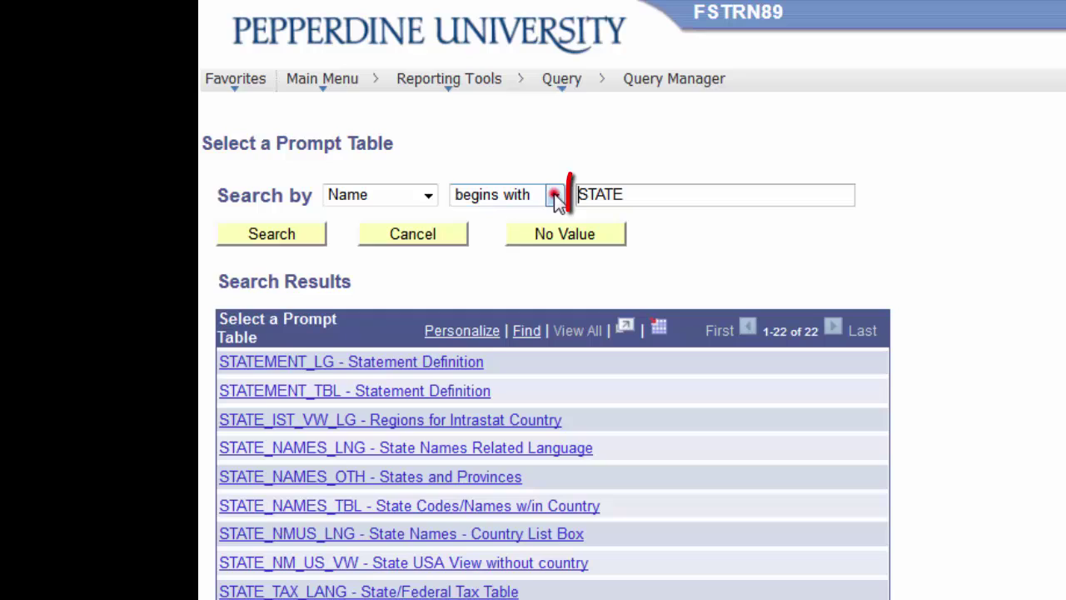
{"action": "left_click", "coordinate": [533, 236]}
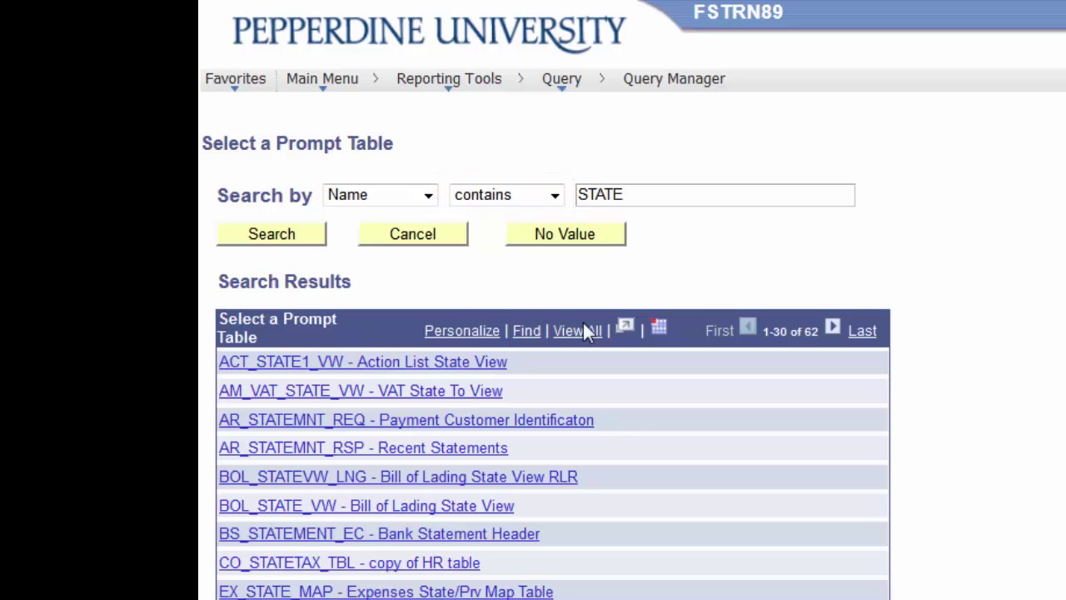
{"action": "left_click", "coordinate": [639, 197]}
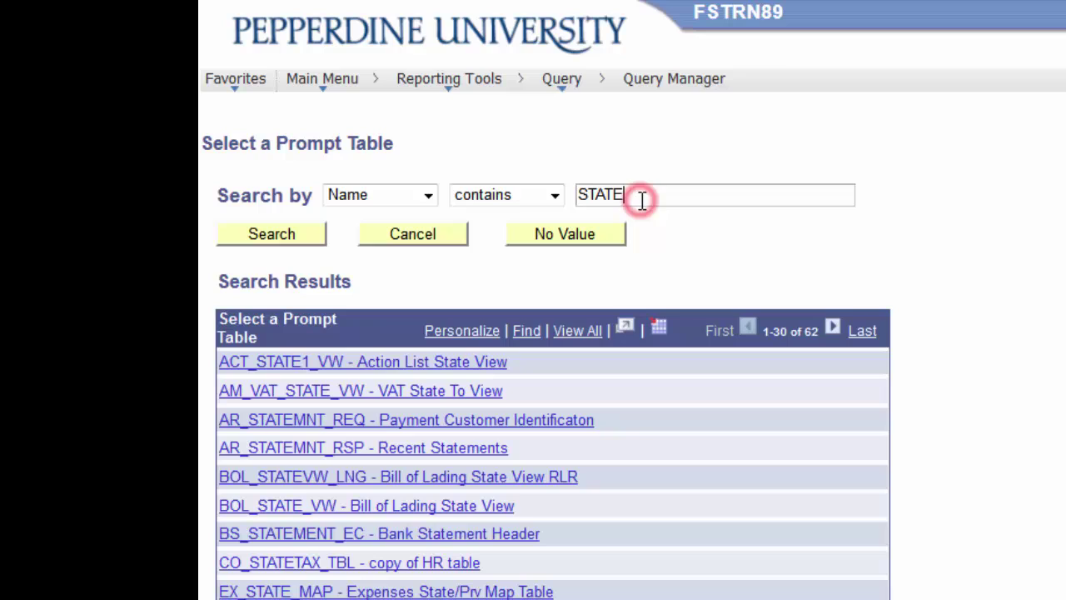
{"action": "type", "text": "%US"}
{"action": "key", "text": "Return"}
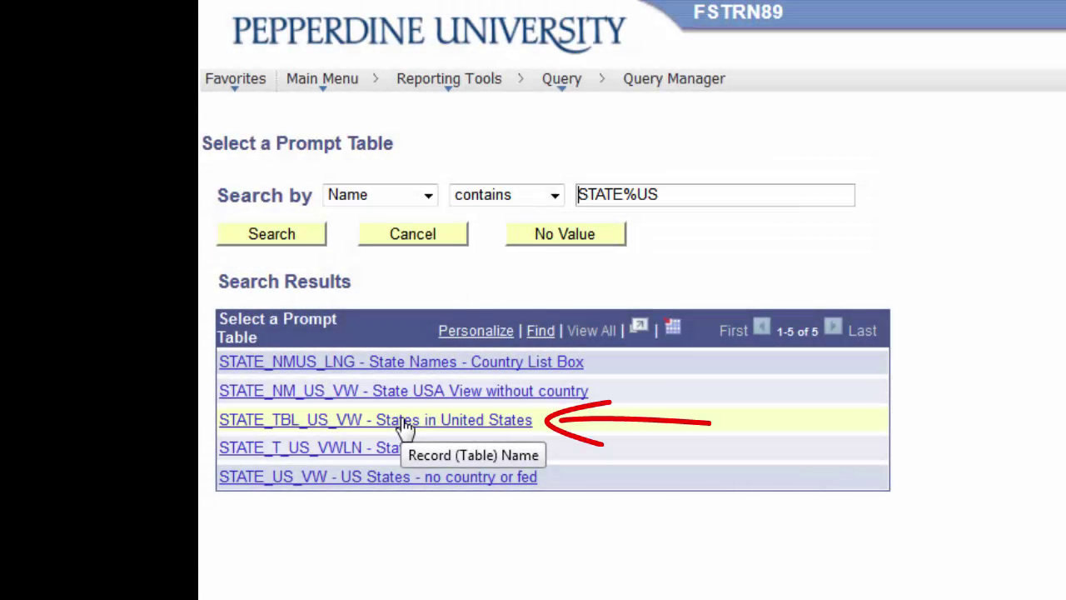
{"action": "left_click", "coordinate": [403, 423]}
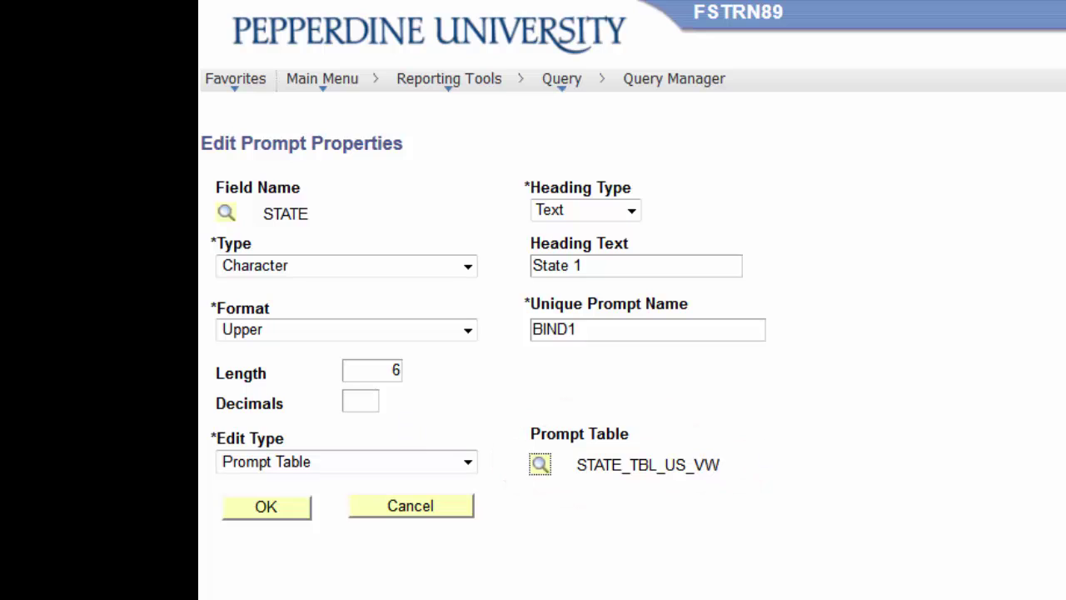
{"action": "left_click", "coordinate": [266, 507]}
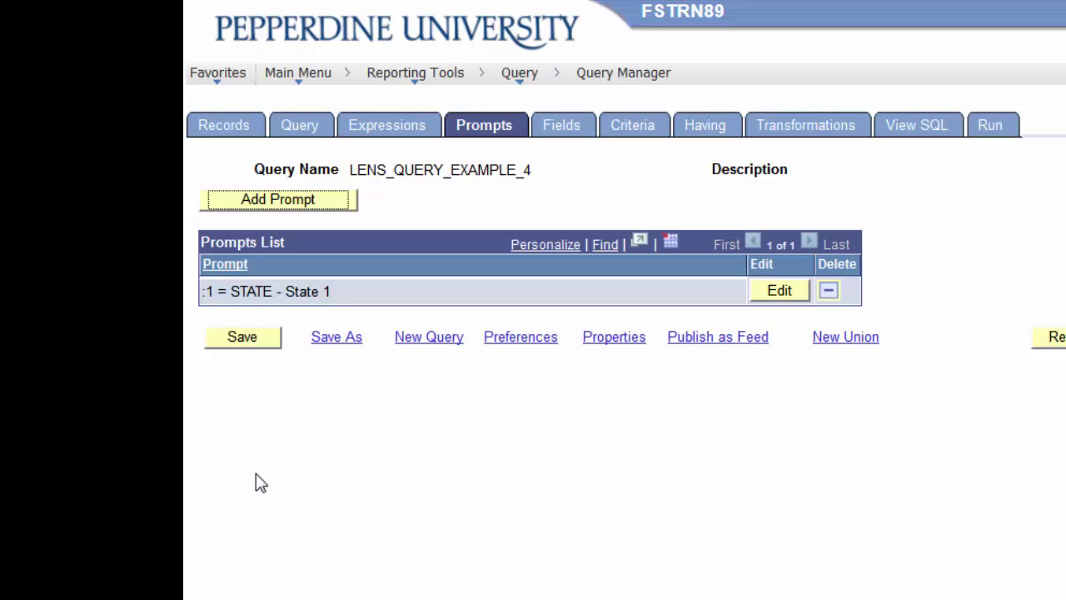
Change the A.STATE "in list" criterion to the condition "equal to" with the State 1 prompt as its comparison value
{"action": "left_click", "coordinate": [634, 125]}
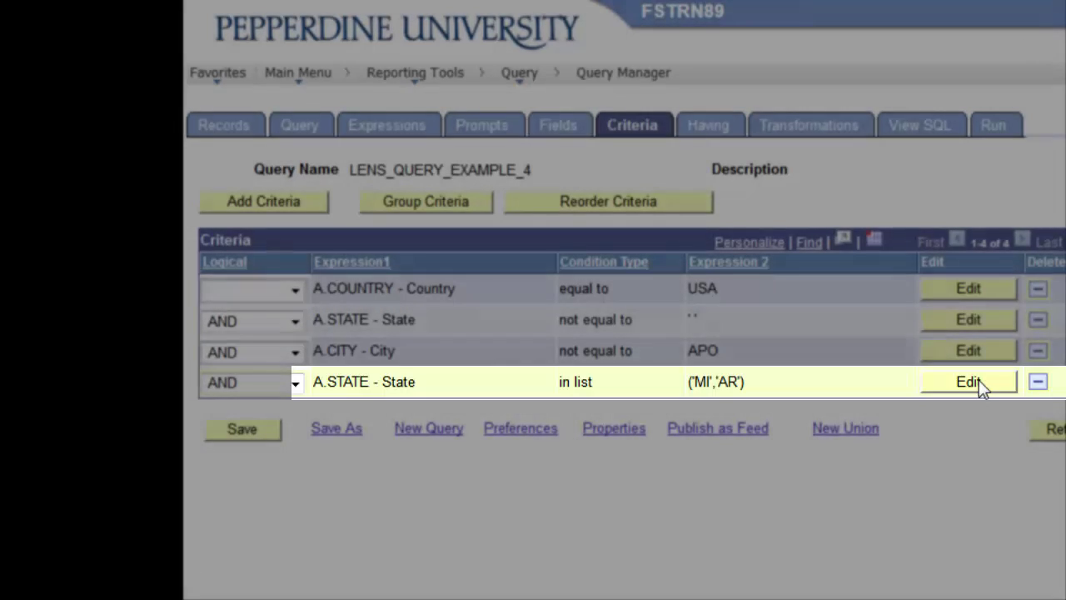
{"action": "left_click", "coordinate": [978, 380]}
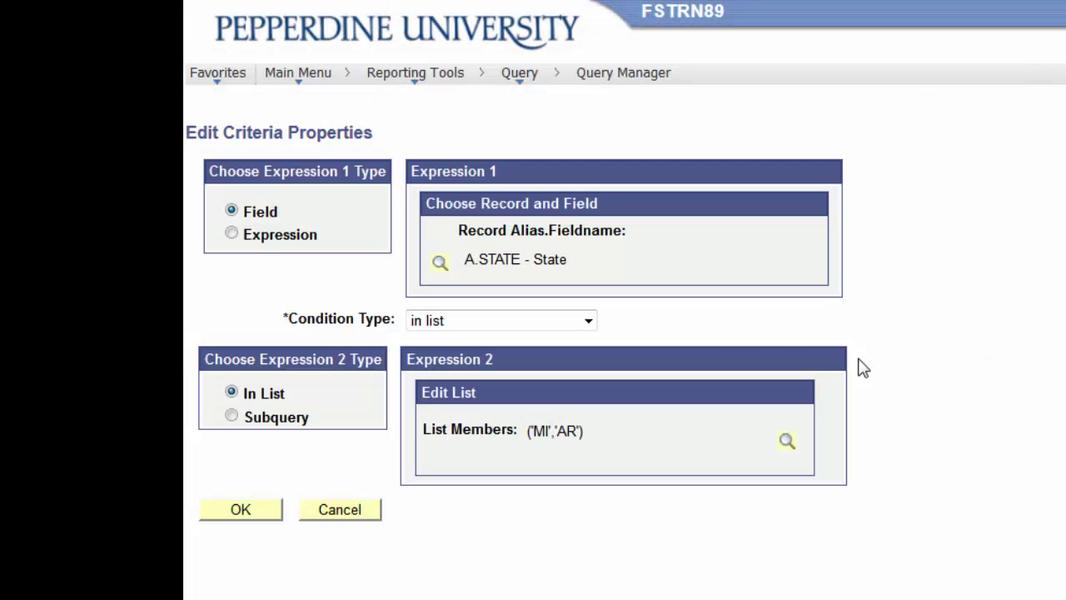
{"action": "left_click", "coordinate": [585, 320]}
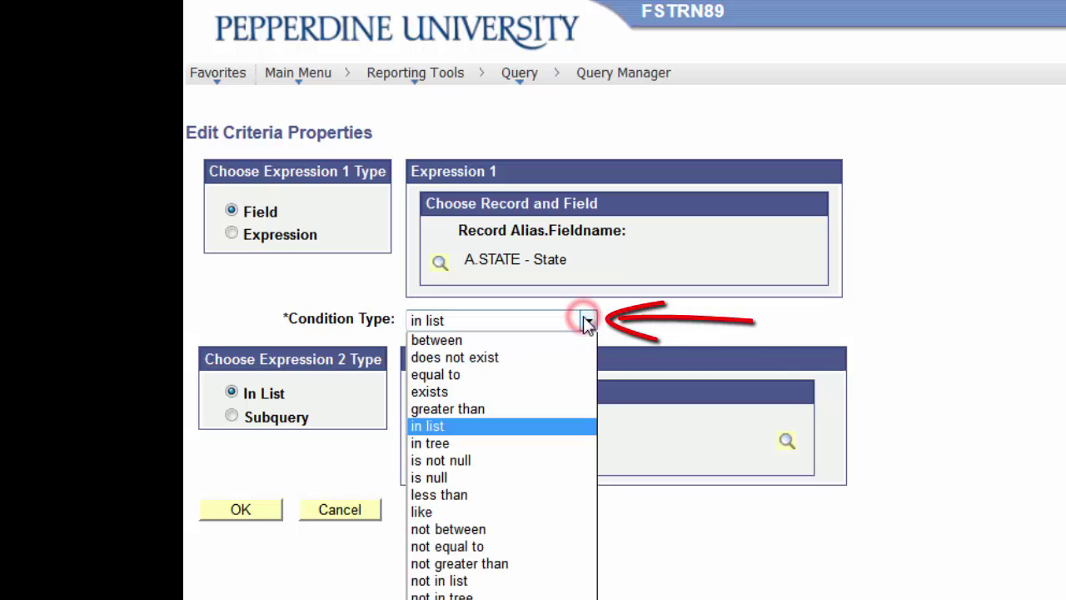
{"action": "left_click", "coordinate": [530, 382]}
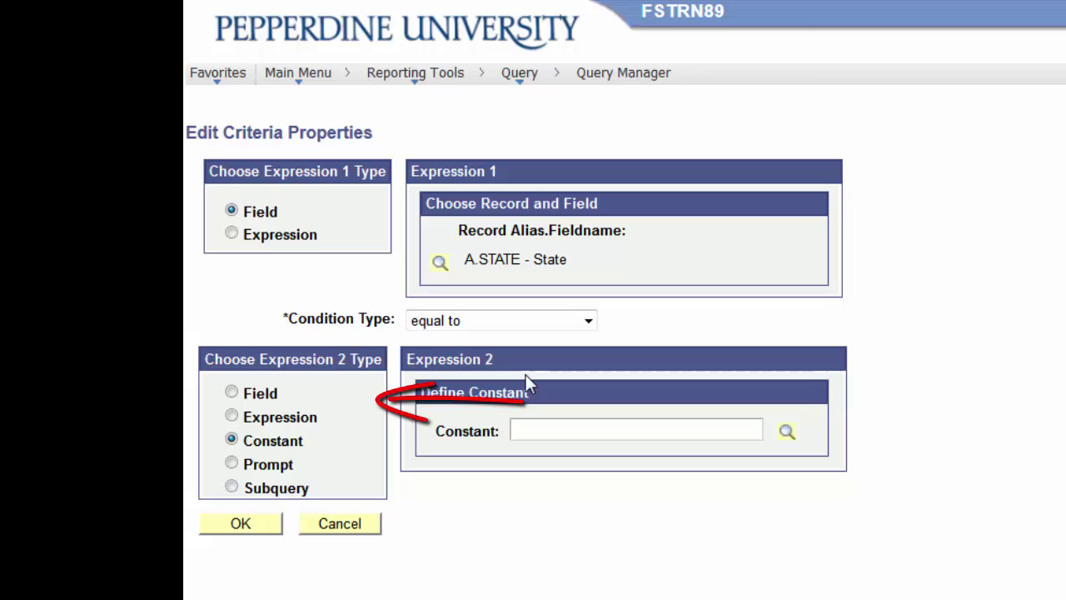
{"action": "left_click", "coordinate": [232, 464]}
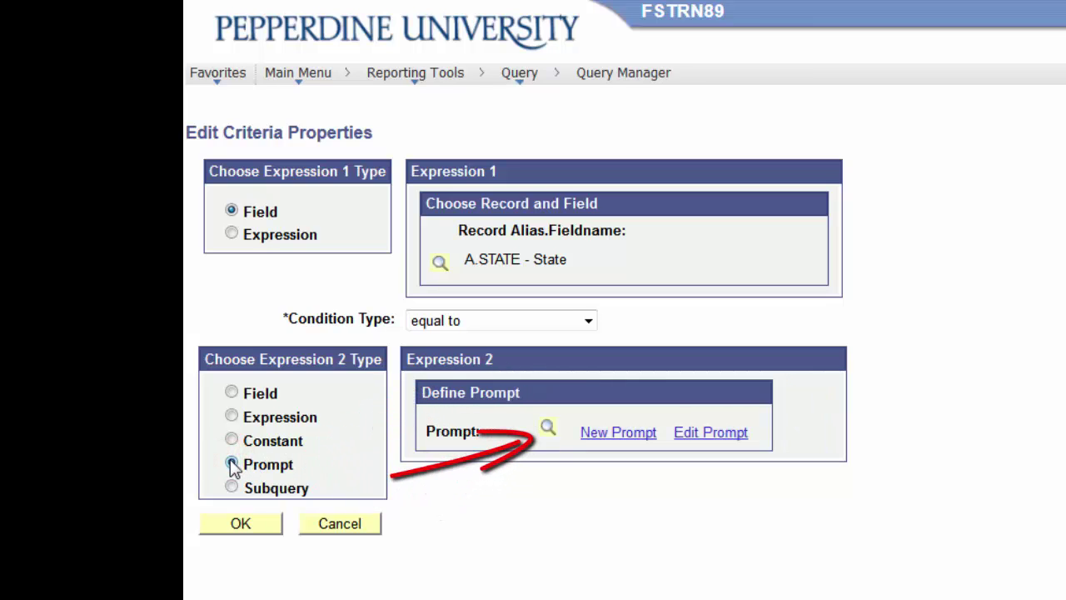
{"action": "left_click", "coordinate": [549, 429]}
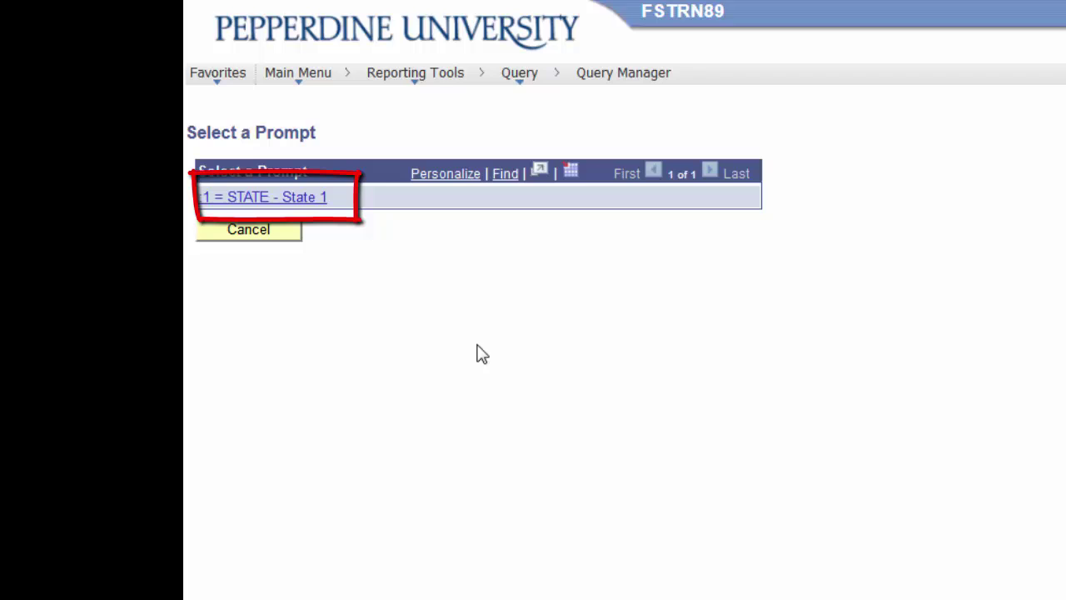
{"action": "left_click", "coordinate": [304, 198]}
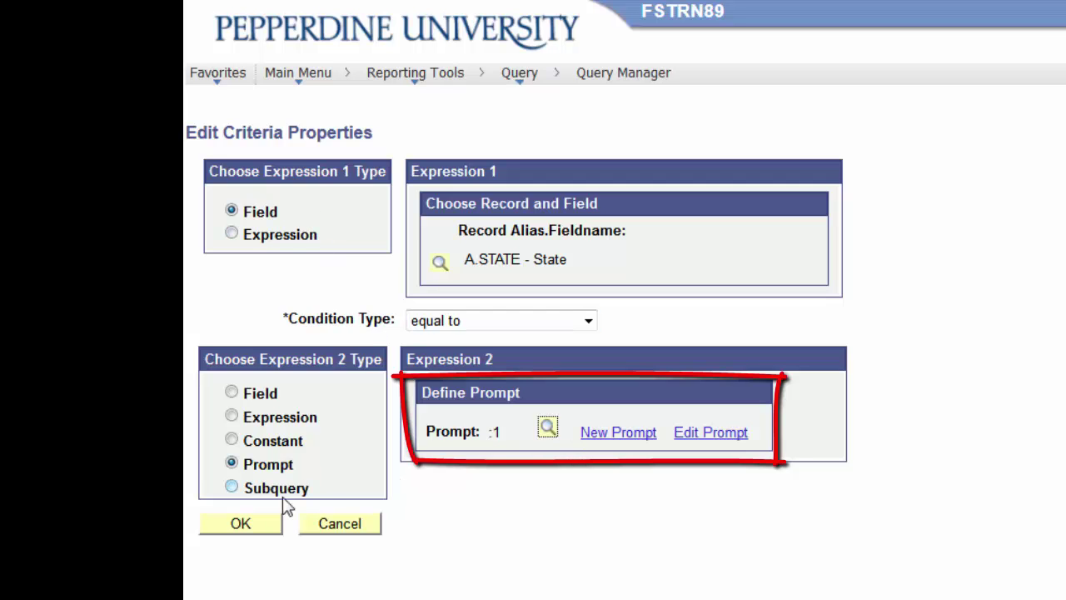
{"action": "left_click", "coordinate": [246, 523]}
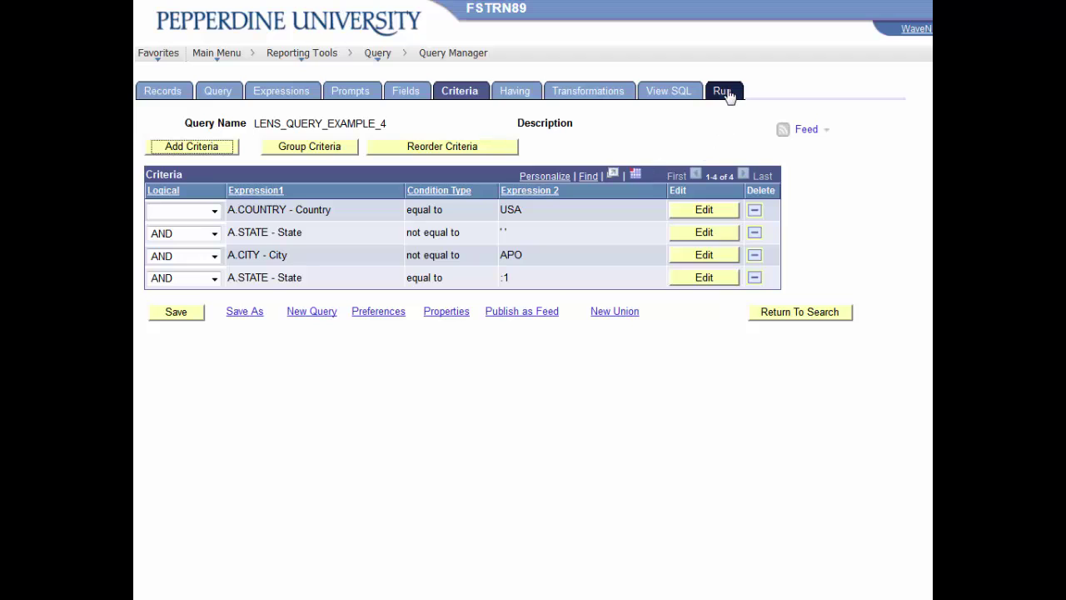
Run LENS_QUERY_EXAMPLE_4 with MI looked up as the State 1 prompt value
{"action": "left_click", "coordinate": [724, 92]}
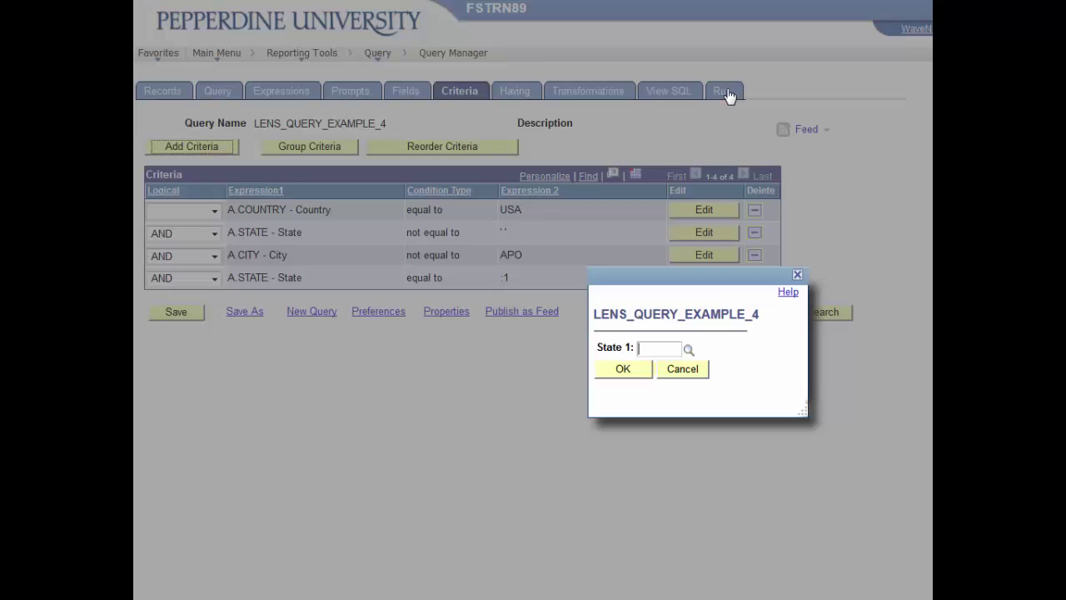
{"action": "left_click", "coordinate": [688, 350]}
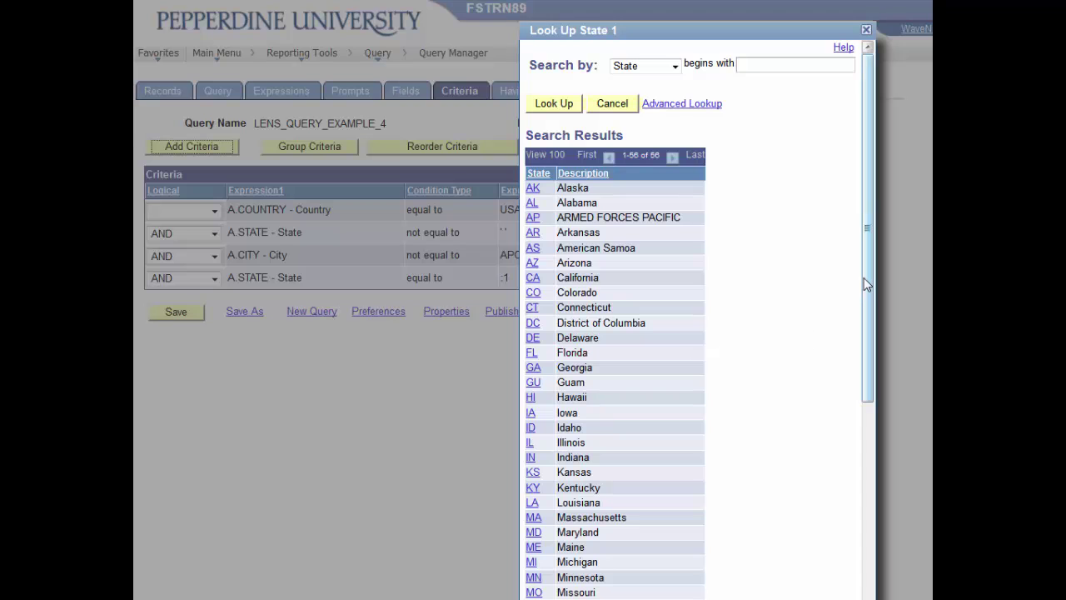
{"action": "left_click_drag", "start_coordinate": [864, 278], "coordinate": [864, 414]}
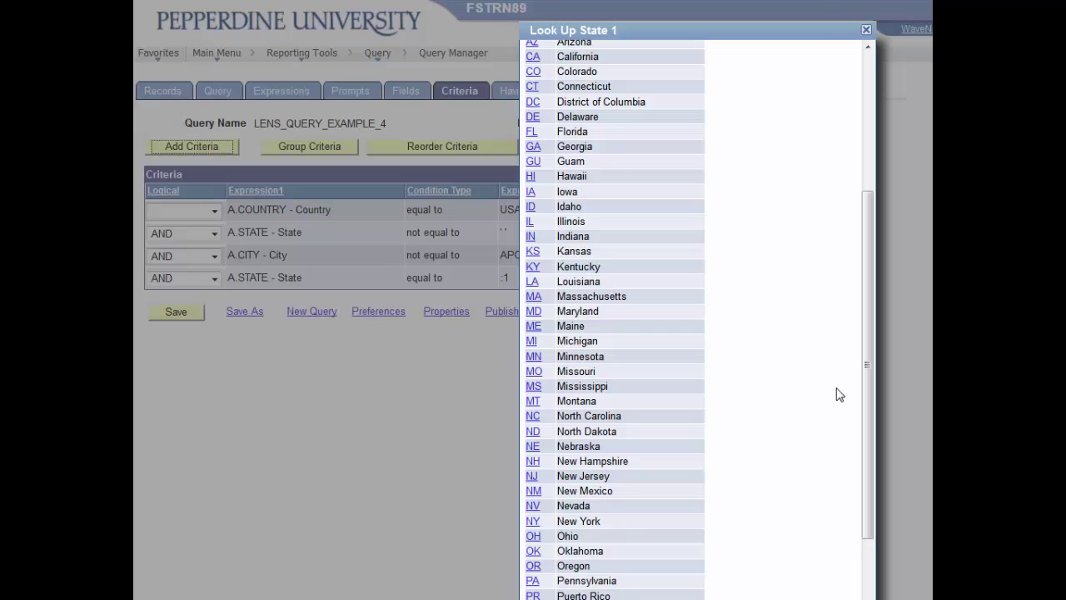
{"action": "left_click", "coordinate": [529, 341]}
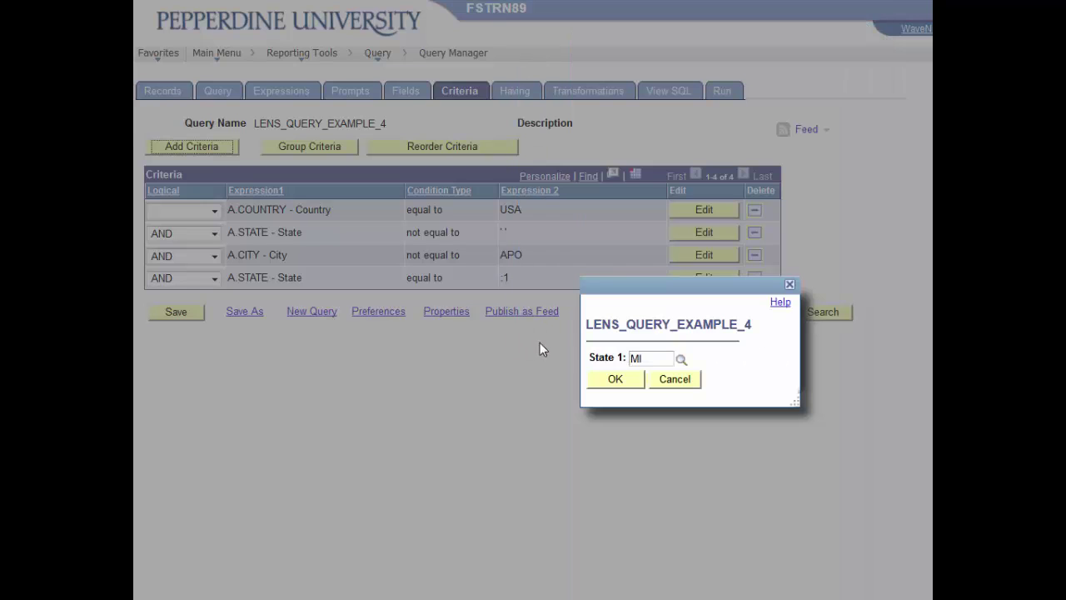
{"action": "left_click", "coordinate": [614, 381]}
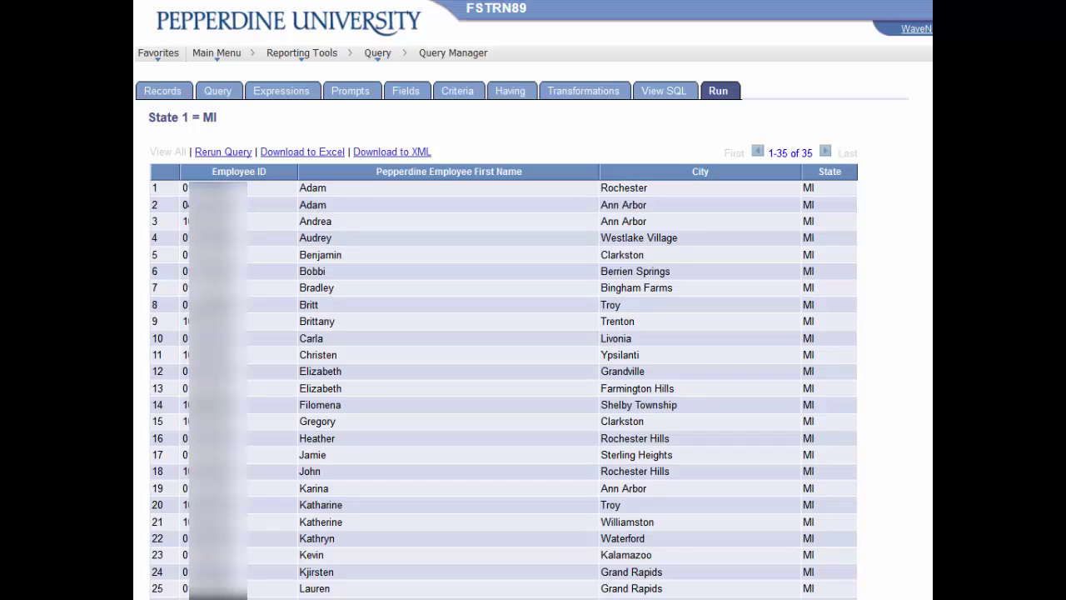
Create a new prompt from the A.STATE "equal to" criterion with heading type Text and heading text "State 2"
{"action": "left_click", "coordinate": [460, 93]}
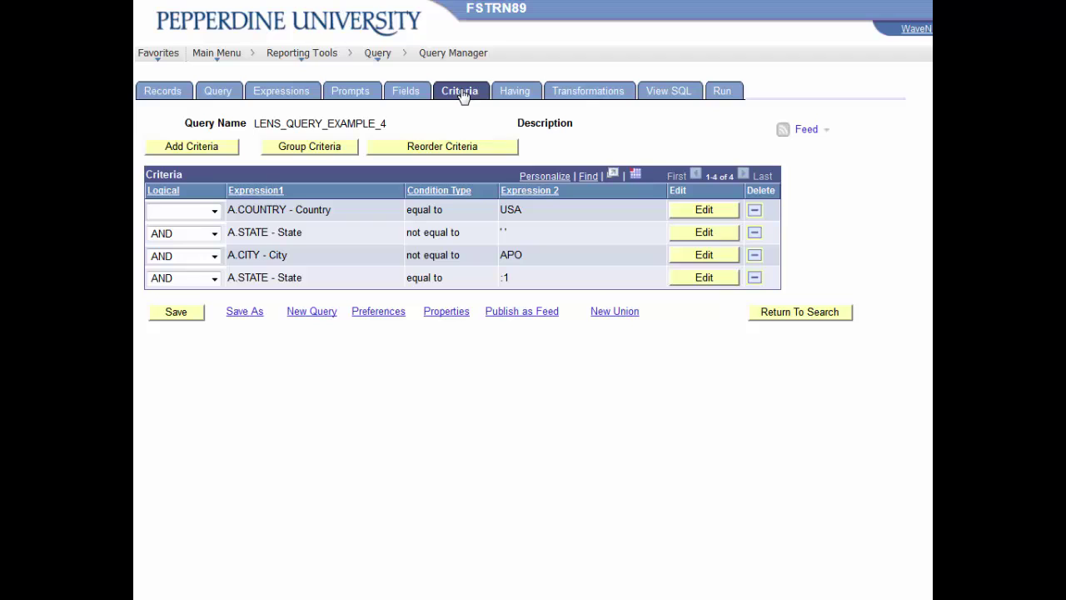
{"action": "left_click", "coordinate": [713, 282]}
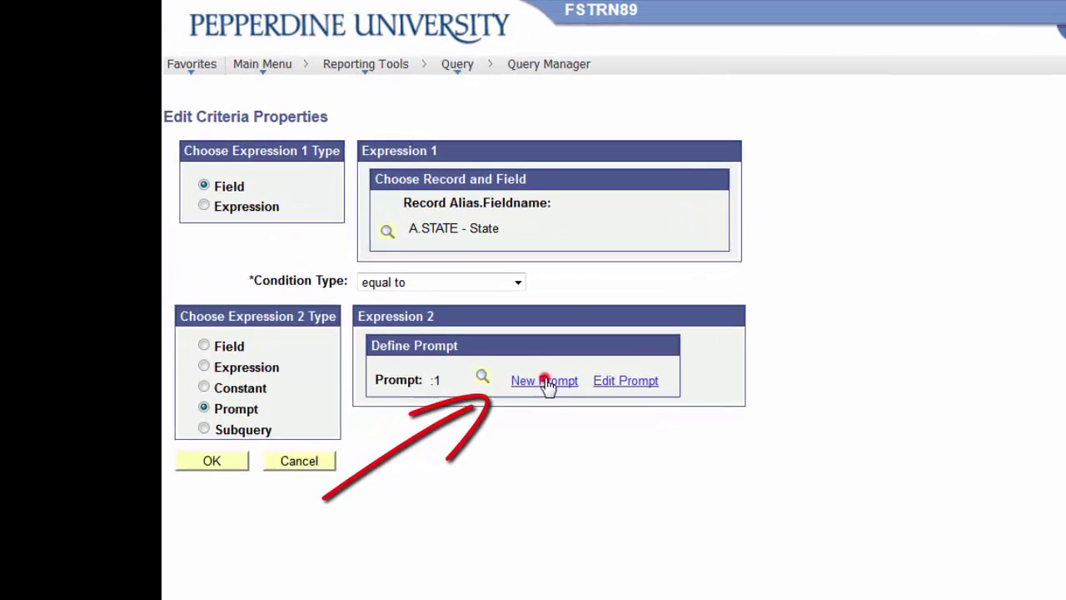
{"action": "left_click", "coordinate": [449, 316]}
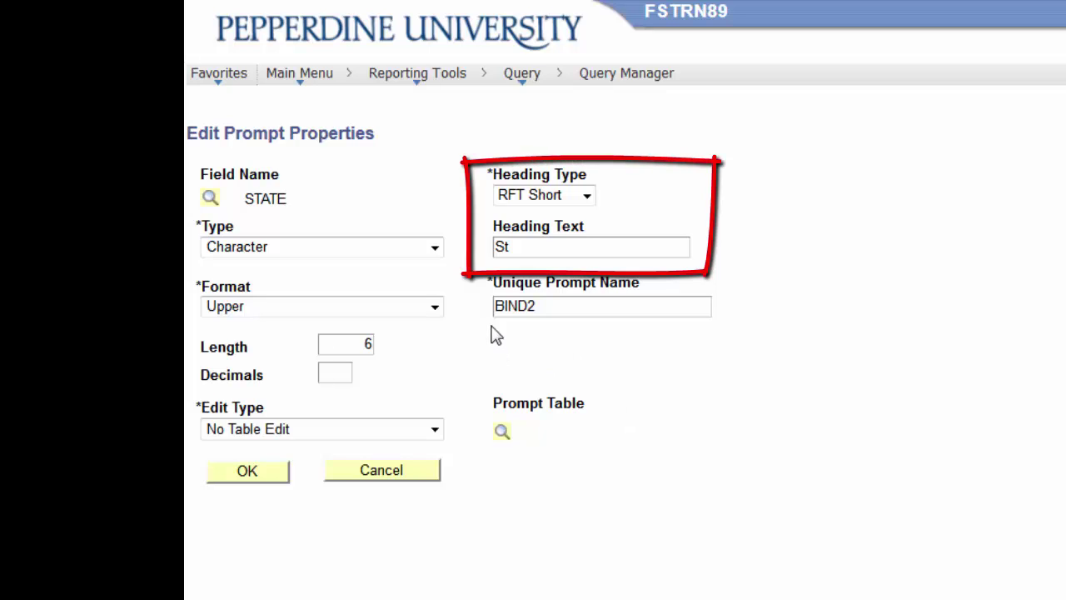
{"action": "left_click", "coordinate": [586, 196]}
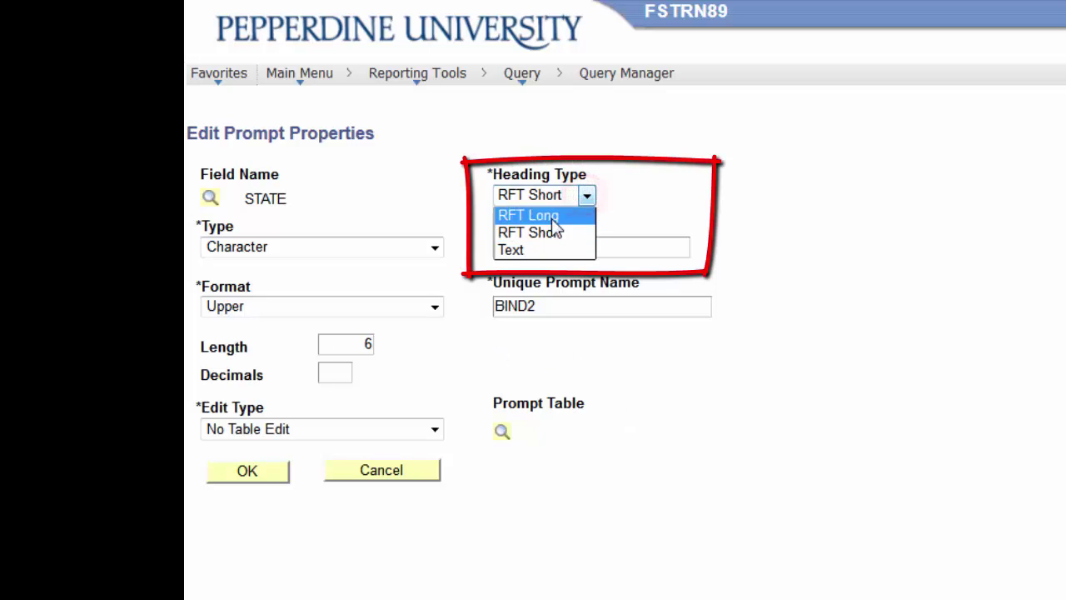
{"action": "left_click", "coordinate": [543, 250]}
{"action": "left_click", "coordinate": [539, 247]}
{"action": "type", "text": "St"}
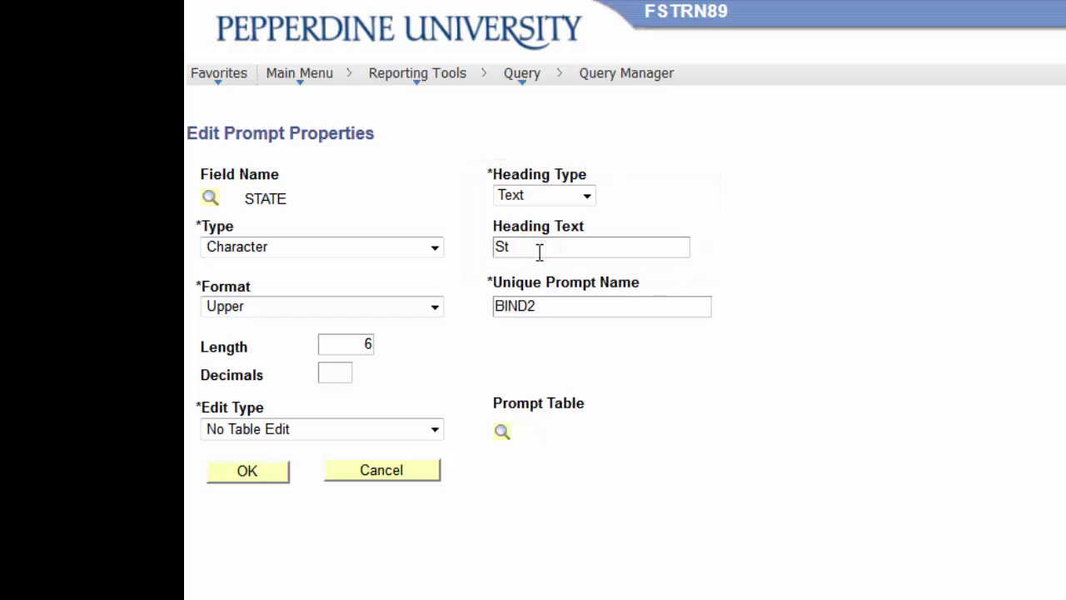
{"action": "type", "text": "ate 2"}
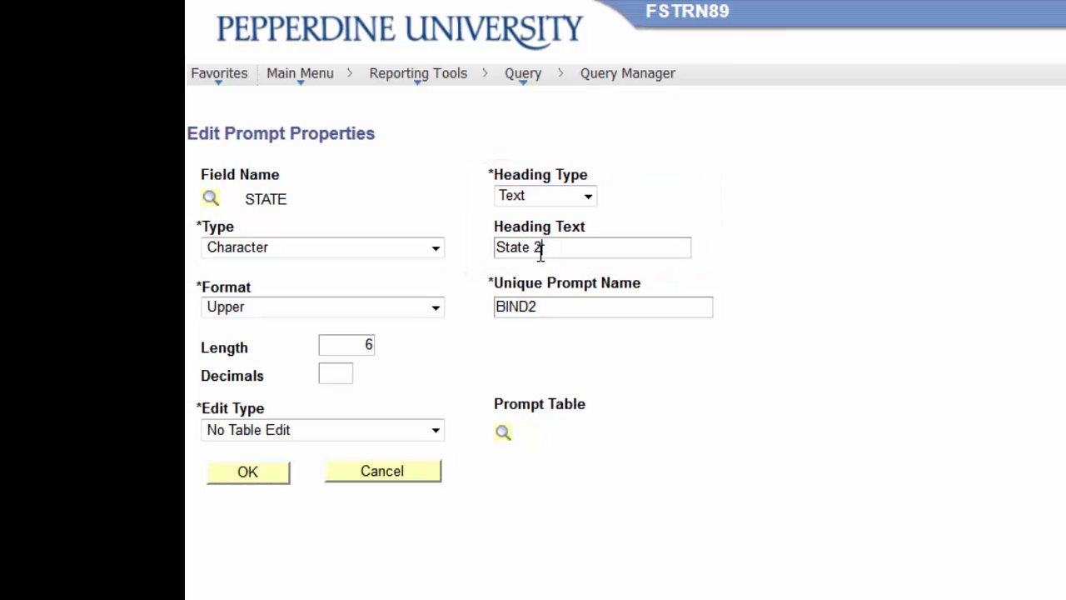
Set the State 2 prompt's edit type to Prompt Table with STATE_TBL_US_VW, and accept the prompt and the criterion
{"action": "left_click", "coordinate": [434, 430]}
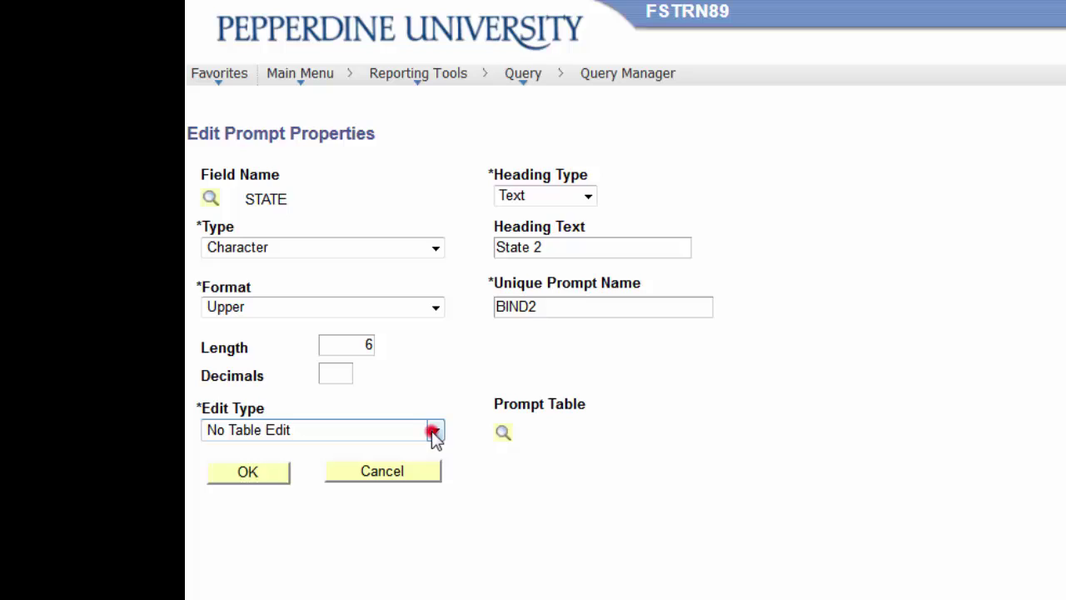
{"action": "left_click", "coordinate": [343, 470]}
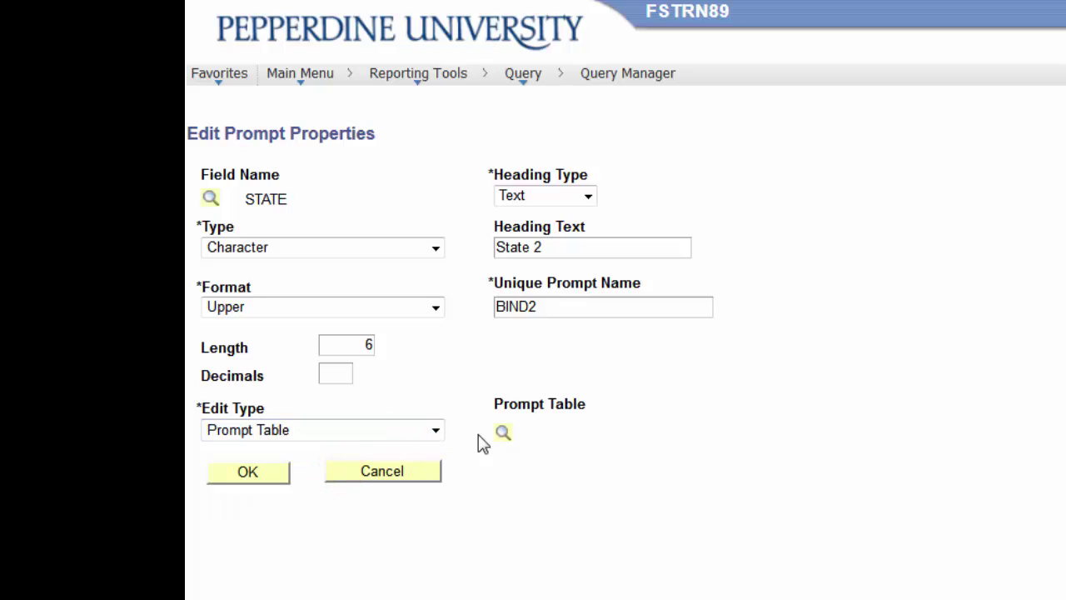
{"action": "left_click", "coordinate": [503, 434]}
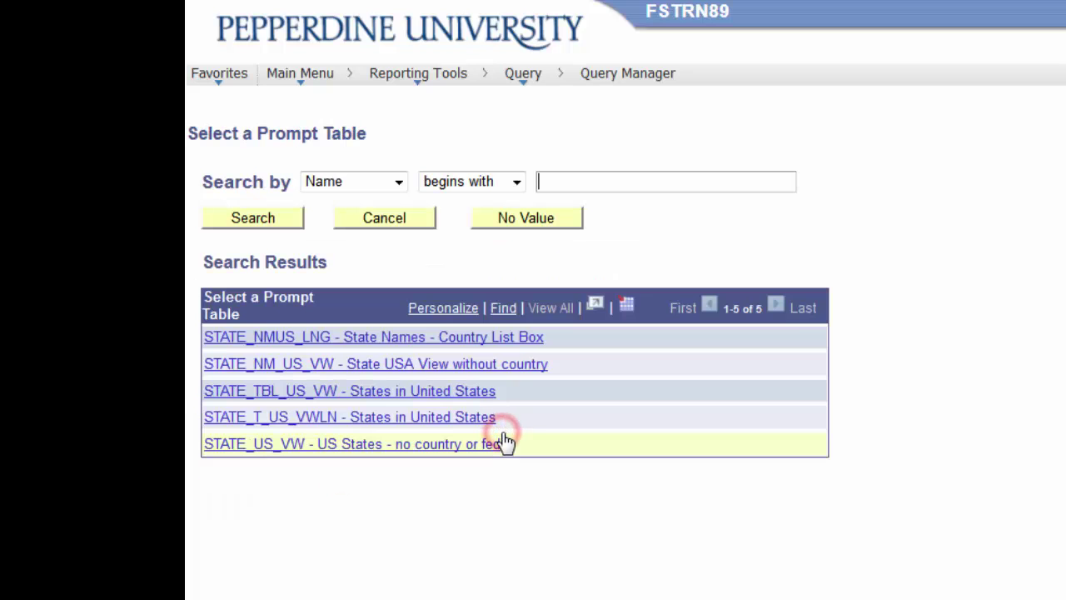
{"action": "left_click", "coordinate": [441, 397]}
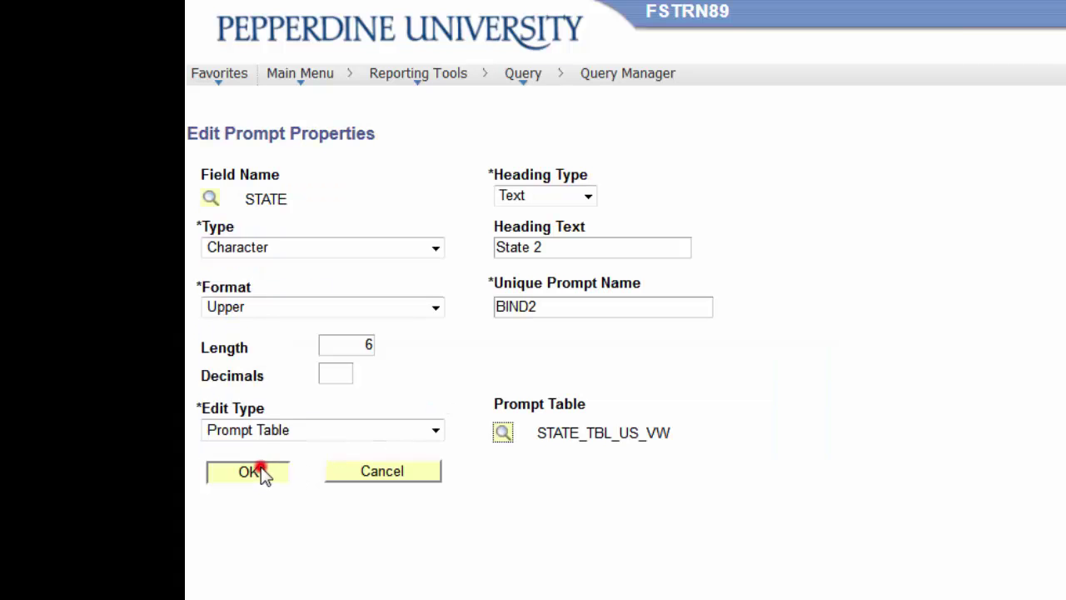
{"action": "left_click", "coordinate": [261, 471]}
{"action": "left_click", "coordinate": [239, 525]}
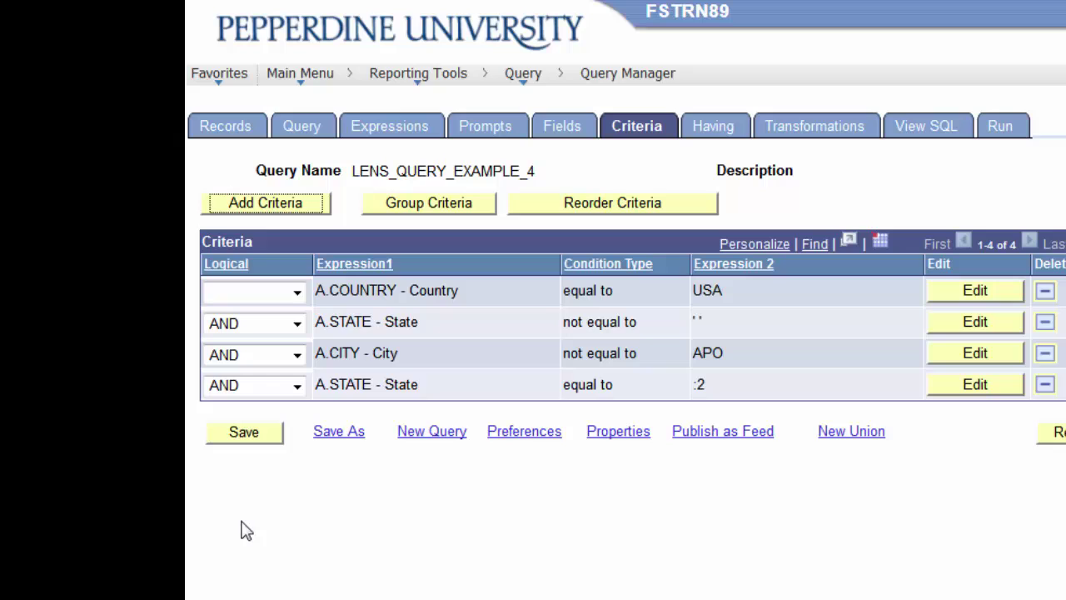
Change the prompt-based A.STATE criterion to the condition "in list" and delete the MI and AR list members
{"action": "left_click", "coordinate": [987, 385]}
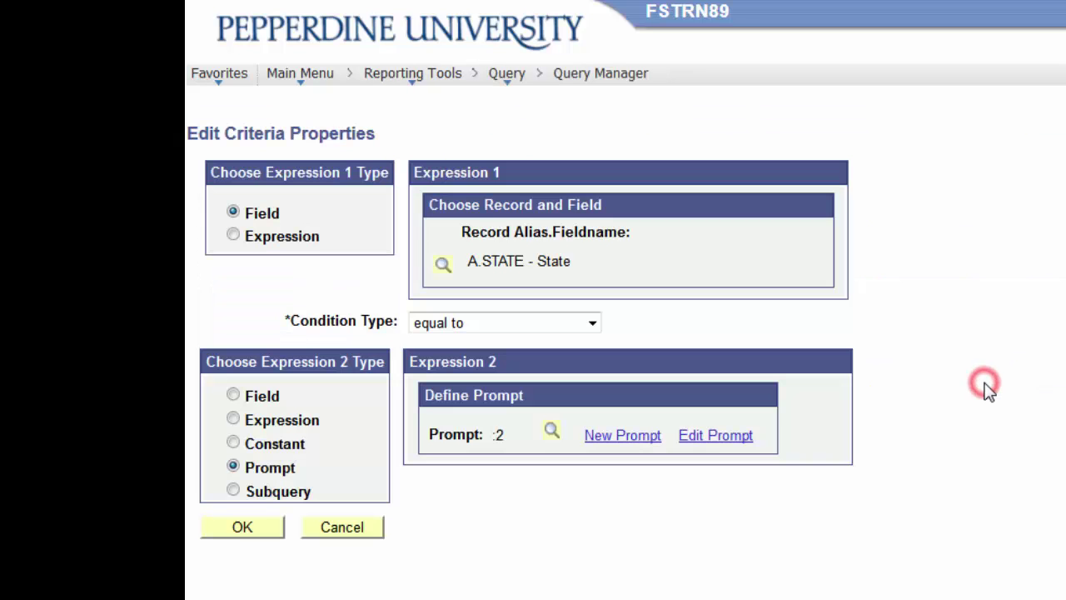
{"action": "left_click", "coordinate": [592, 323]}
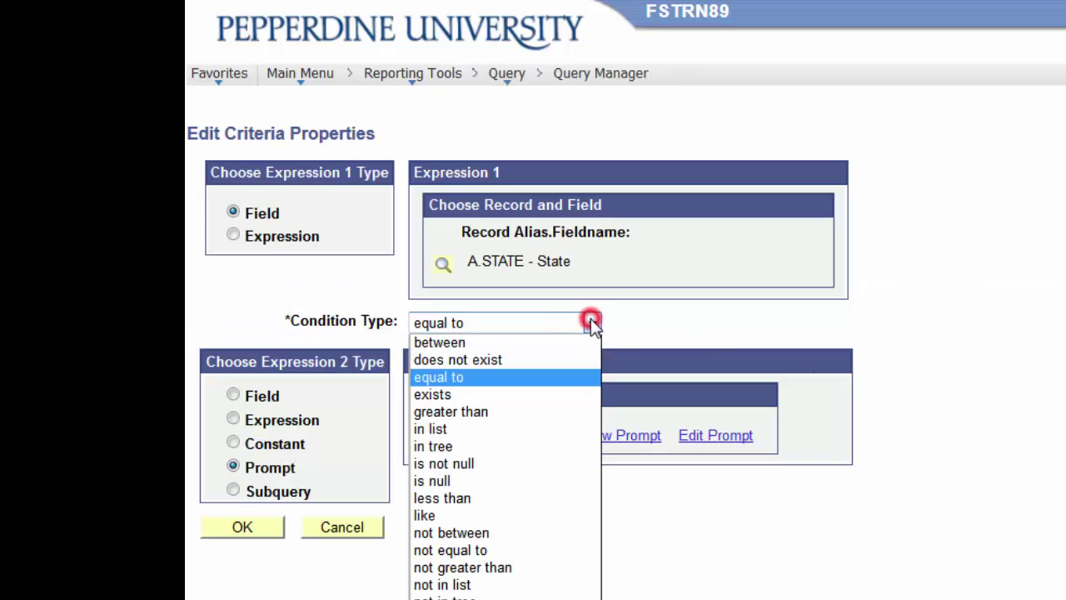
{"action": "left_click", "coordinate": [453, 427]}
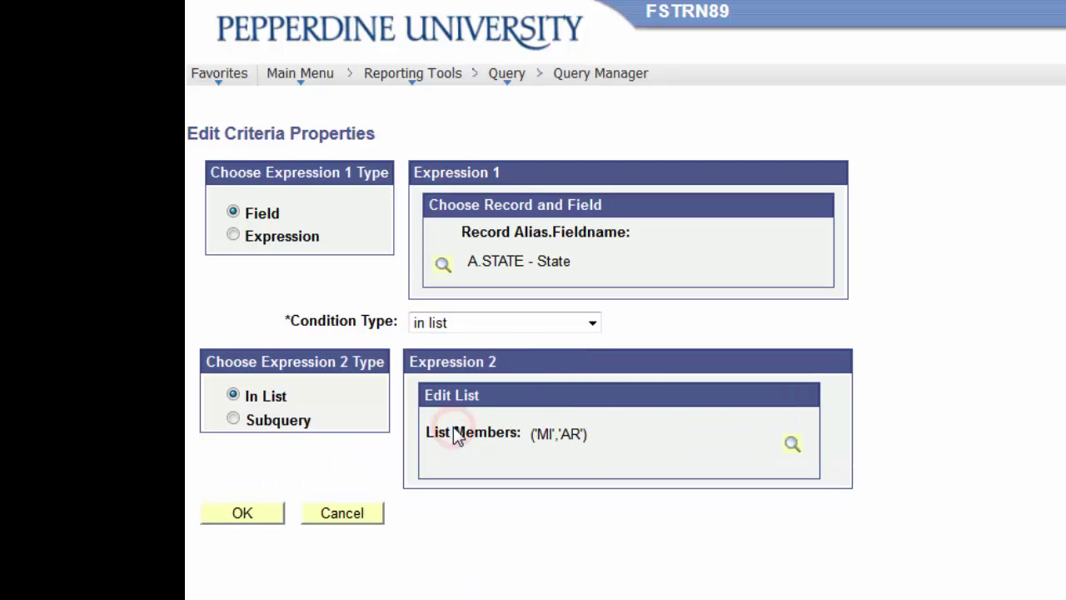
{"action": "left_click", "coordinate": [791, 444]}
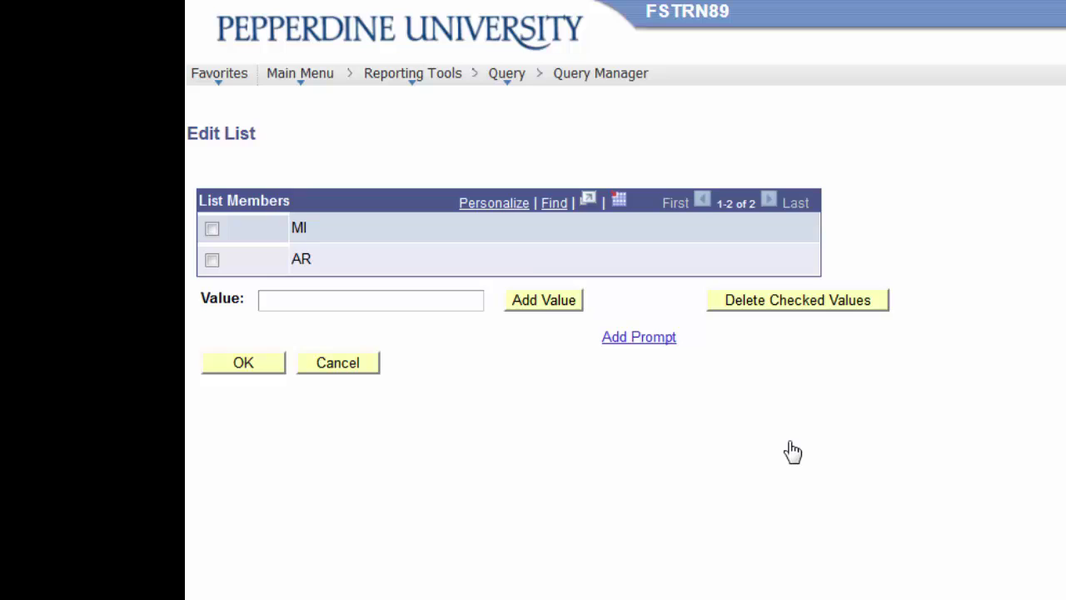
{"action": "left_click", "coordinate": [212, 228]}
{"action": "left_click", "coordinate": [211, 260]}
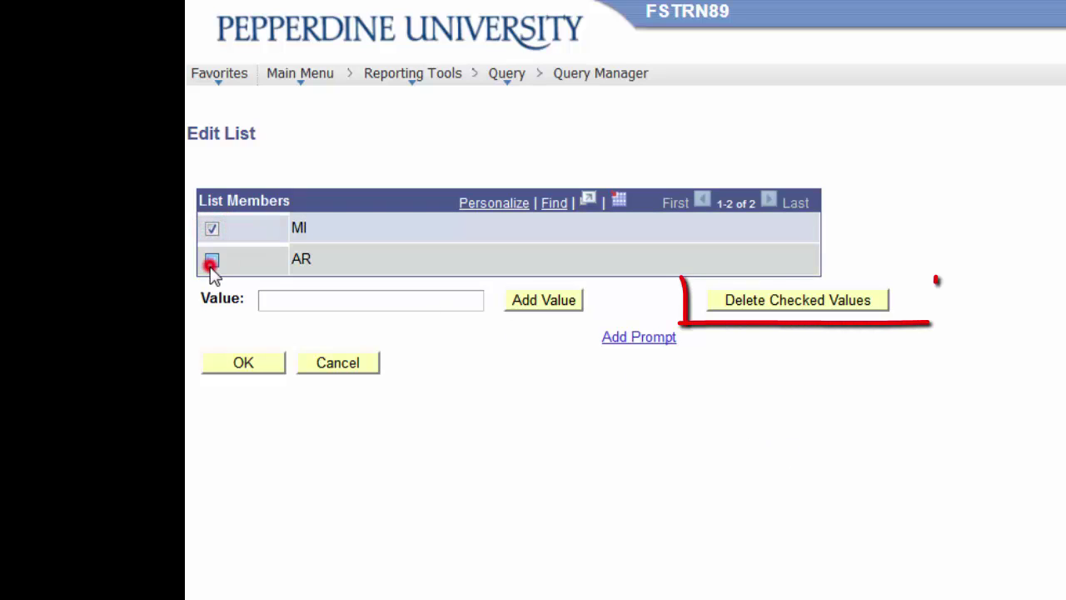
{"action": "left_click", "coordinate": [786, 302]}
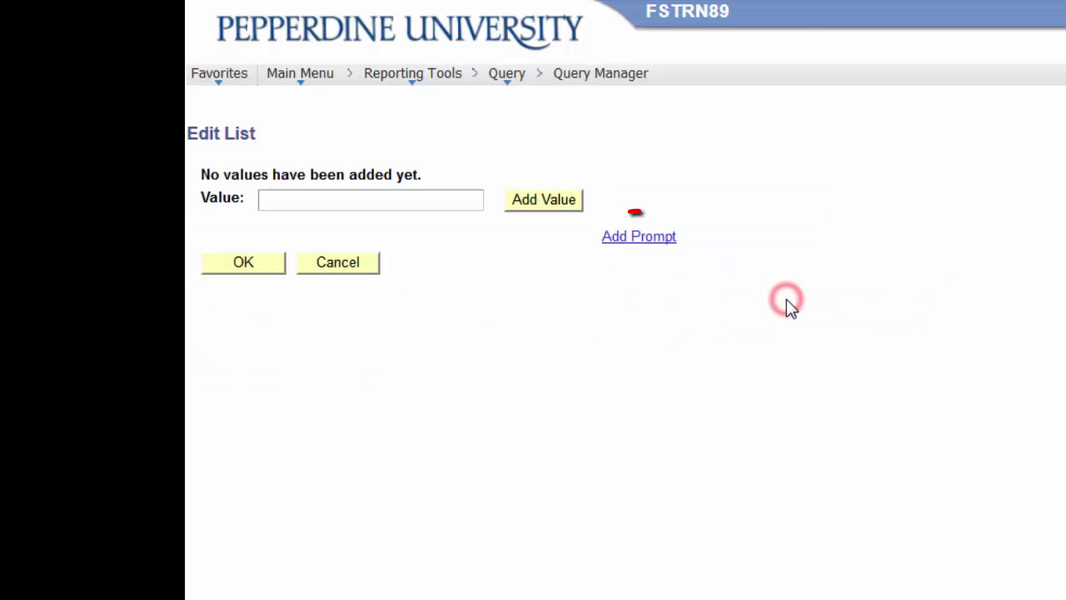
Add the State 1 and State 2 prompts as list members of the A.STATE criterion and accept the changes
{"action": "left_click", "coordinate": [621, 239]}
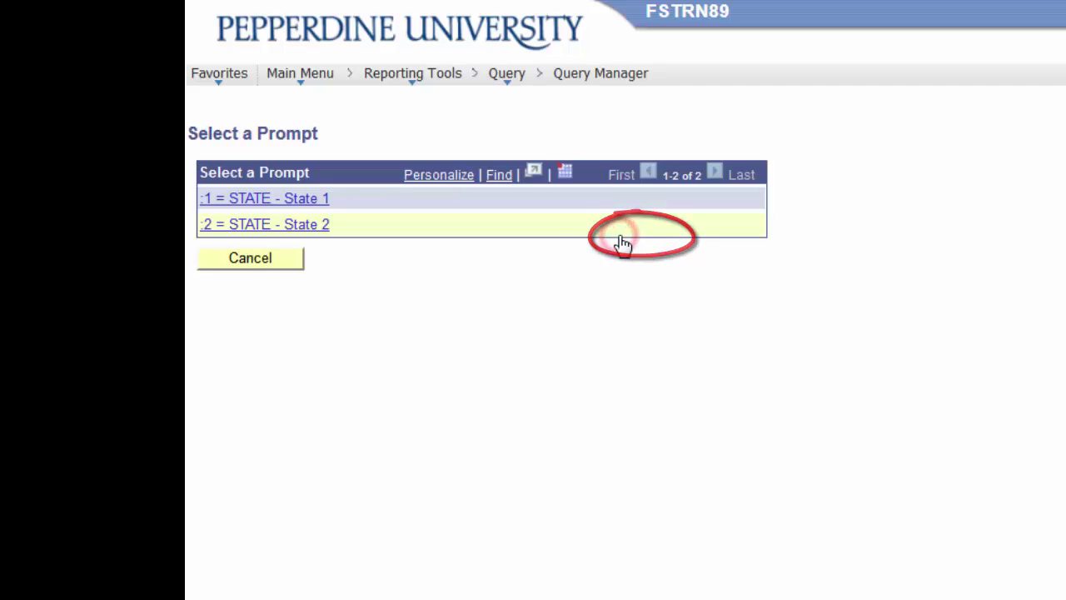
{"action": "left_click", "coordinate": [282, 200]}
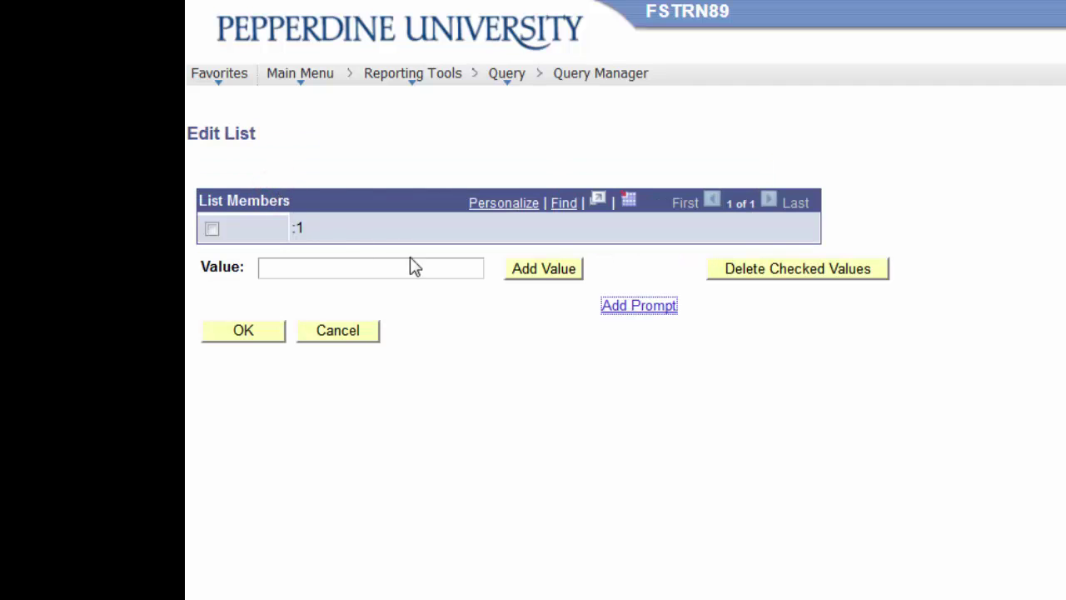
{"action": "left_click", "coordinate": [654, 307]}
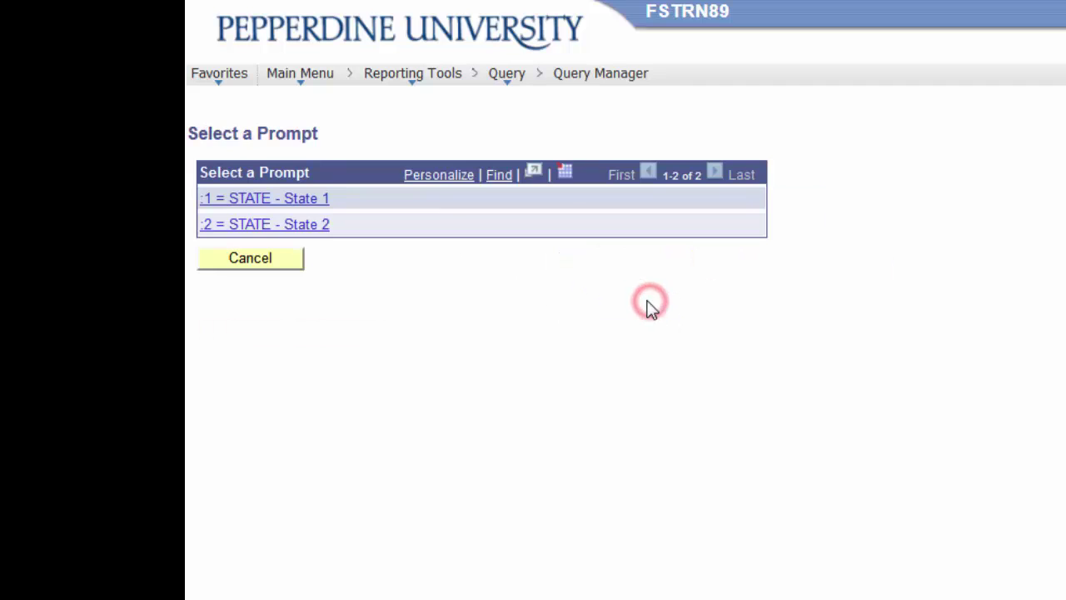
{"action": "left_click", "coordinate": [297, 226]}
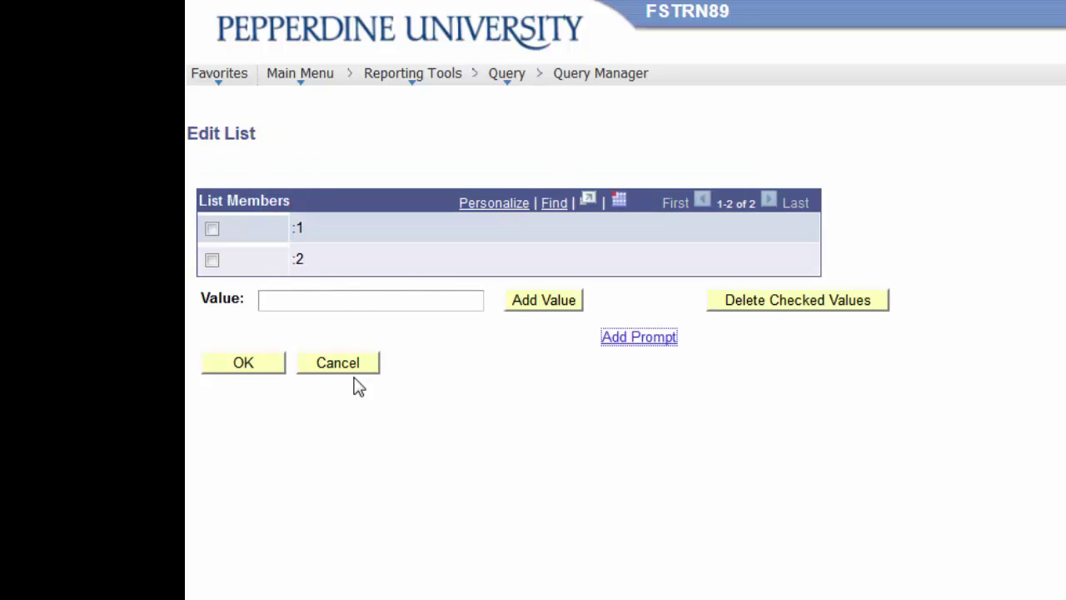
{"action": "left_click", "coordinate": [240, 363]}
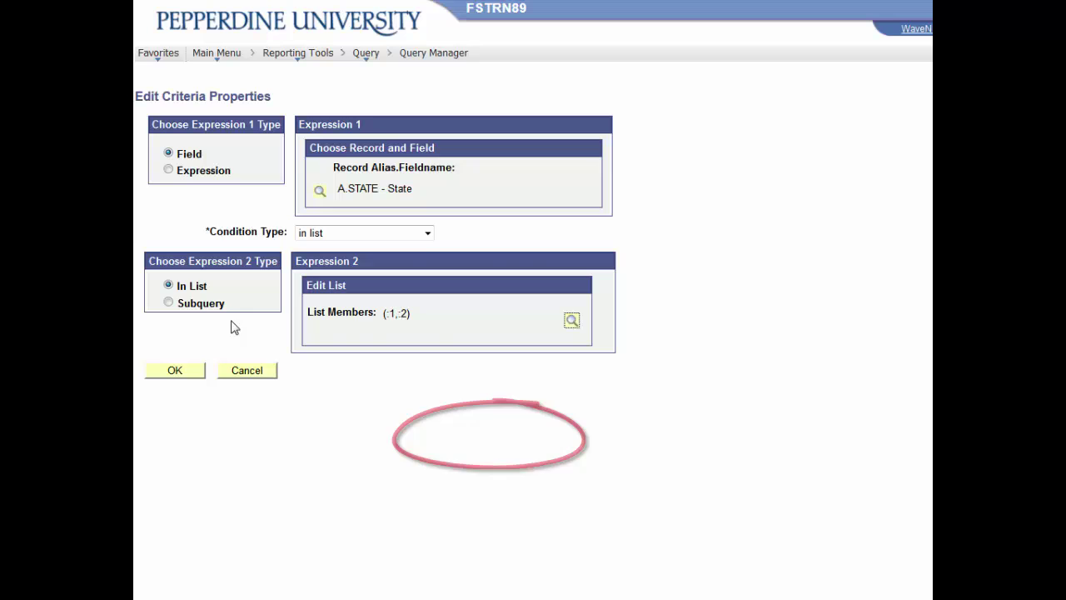
{"action": "left_click", "coordinate": [177, 373]}
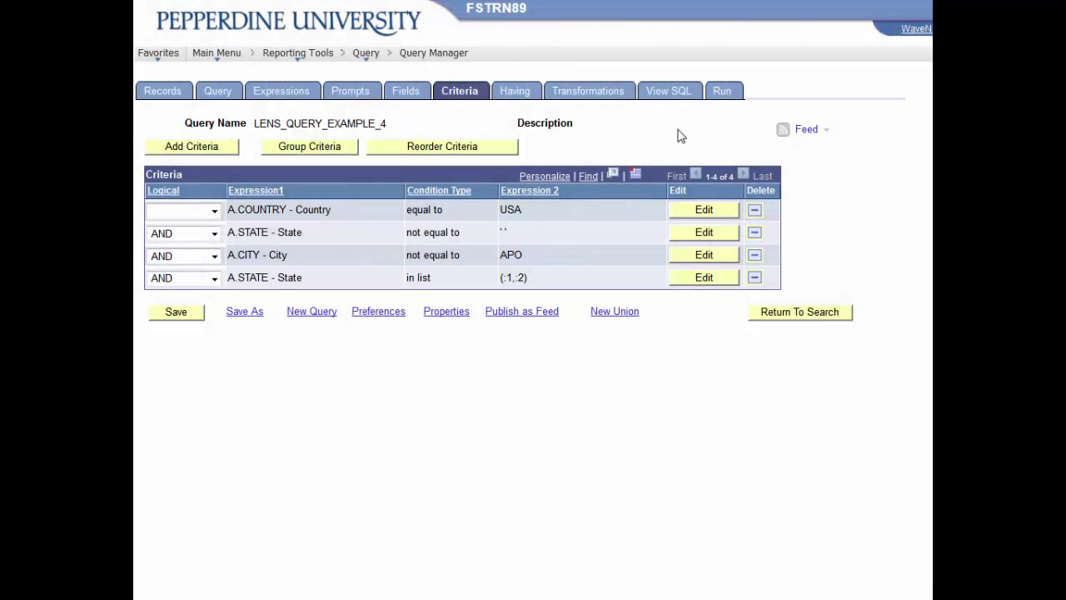
Run the query with MI as State 1 and WI as State 2, review the results and return to the criteria
{"action": "left_click", "coordinate": [719, 90]}
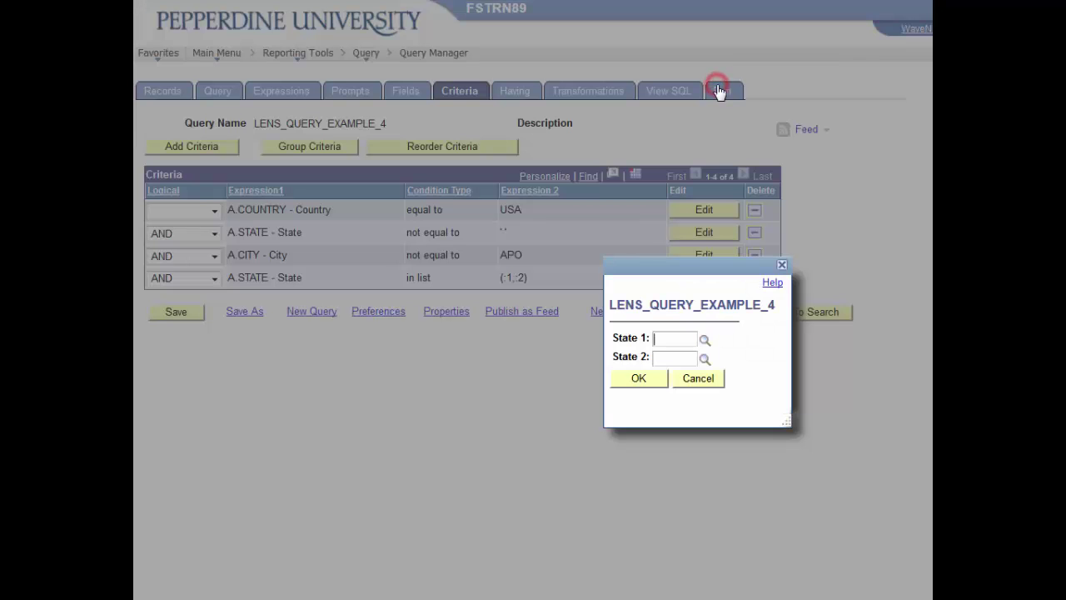
{"action": "left_click", "coordinate": [708, 342]}
{"action": "scroll", "coordinate": [583, 348], "scroll_direction": "down", "scroll_amount": 5}
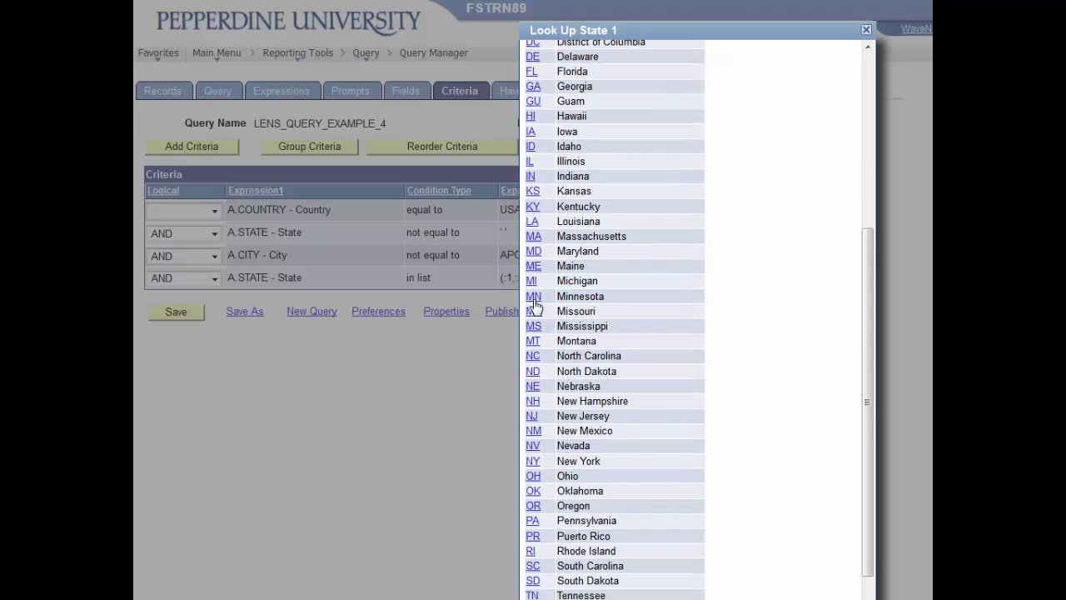
{"action": "left_click", "coordinate": [531, 280]}
{"action": "left_click", "coordinate": [693, 369]}
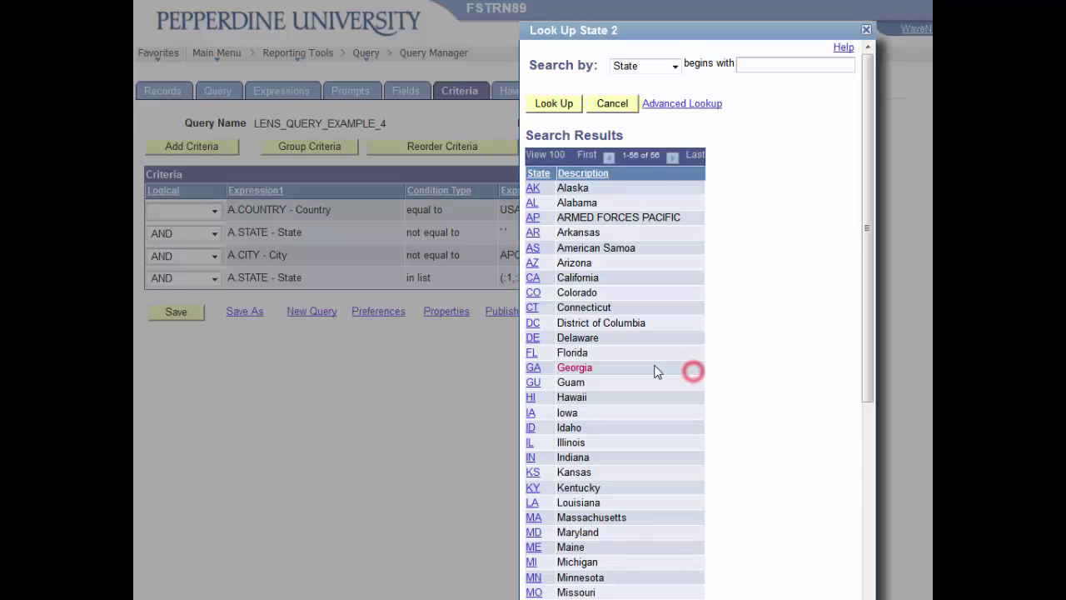
{"action": "scroll", "coordinate": [654, 371], "scroll_direction": "down", "scroll_amount": 3}
{"action": "scroll", "coordinate": [655, 372], "scroll_direction": "down", "scroll_amount": 4}
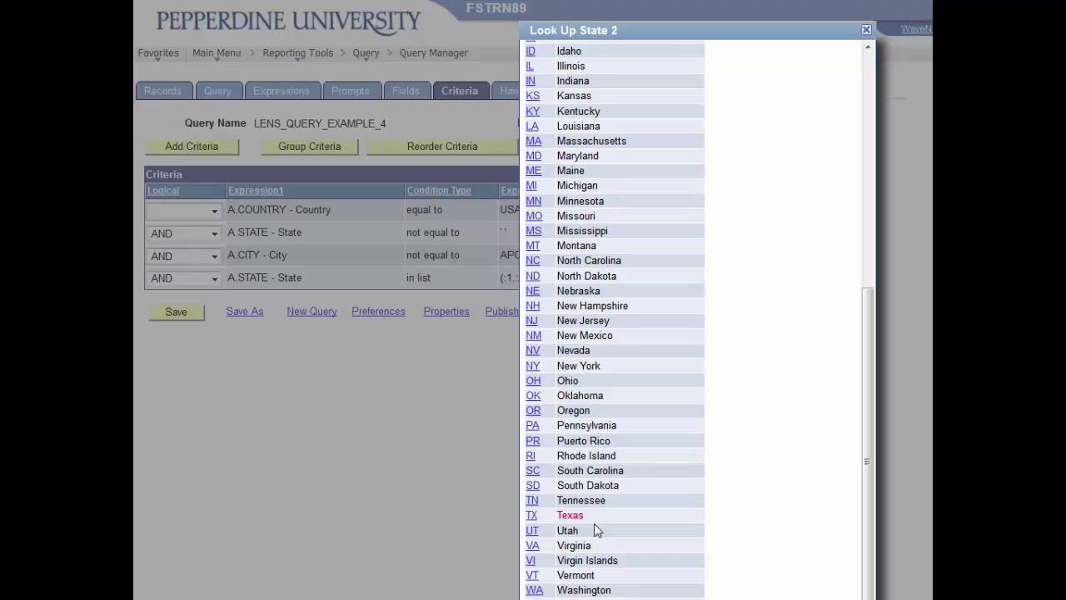
{"action": "left_click", "coordinate": [528, 594]}
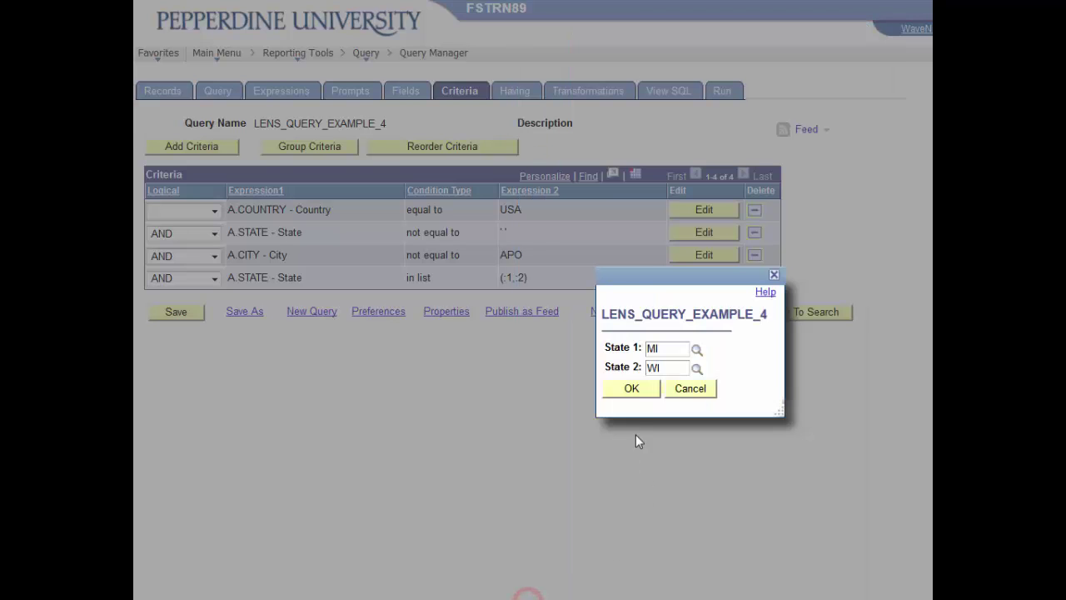
{"action": "left_click", "coordinate": [631, 392]}
{"action": "scroll", "coordinate": [504, 333], "scroll_direction": "down", "scroll_amount": 6}
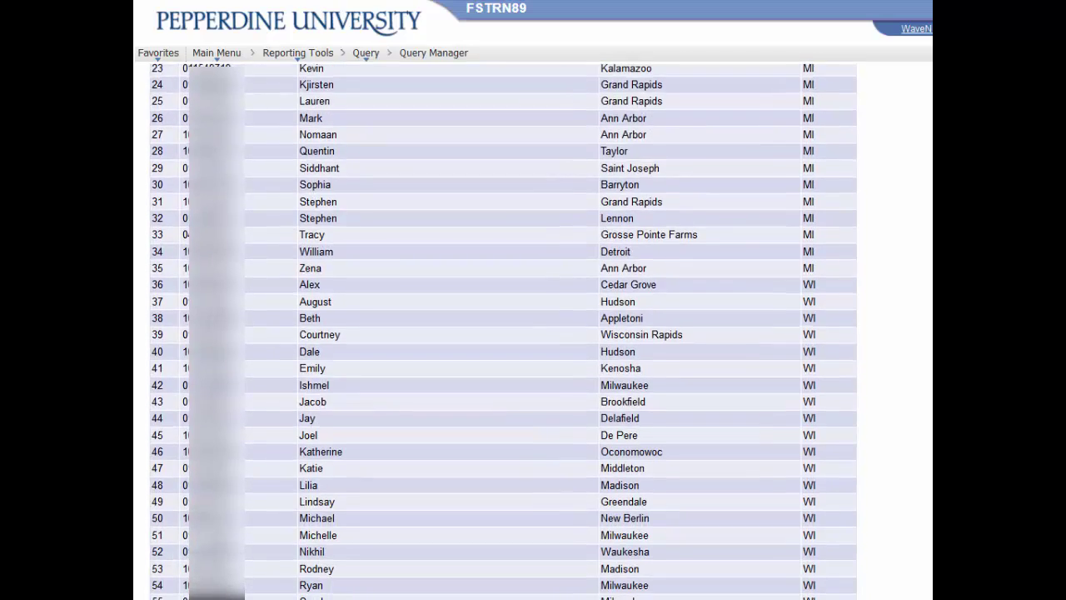
{"action": "scroll", "coordinate": [488, 192], "scroll_direction": "up", "scroll_amount": 7}
{"action": "left_click", "coordinate": [454, 101]}
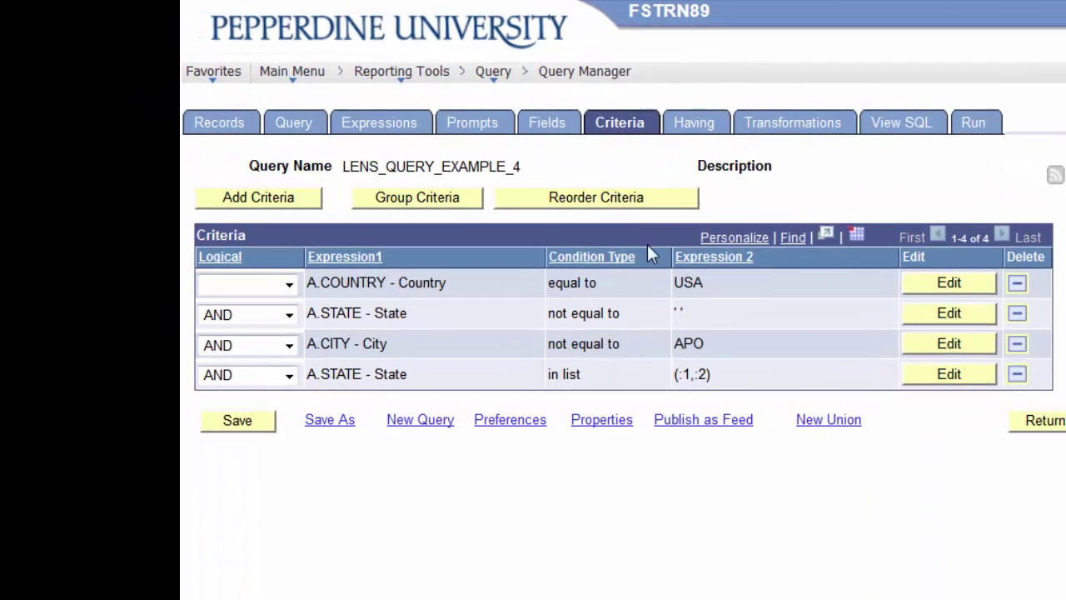
Change the in-list A.STATE criterion to "equal to" the State 1 prompt (:1) and accept the change
{"action": "left_click", "coordinate": [929, 372]}
{"action": "left_click", "coordinate": [576, 315]}
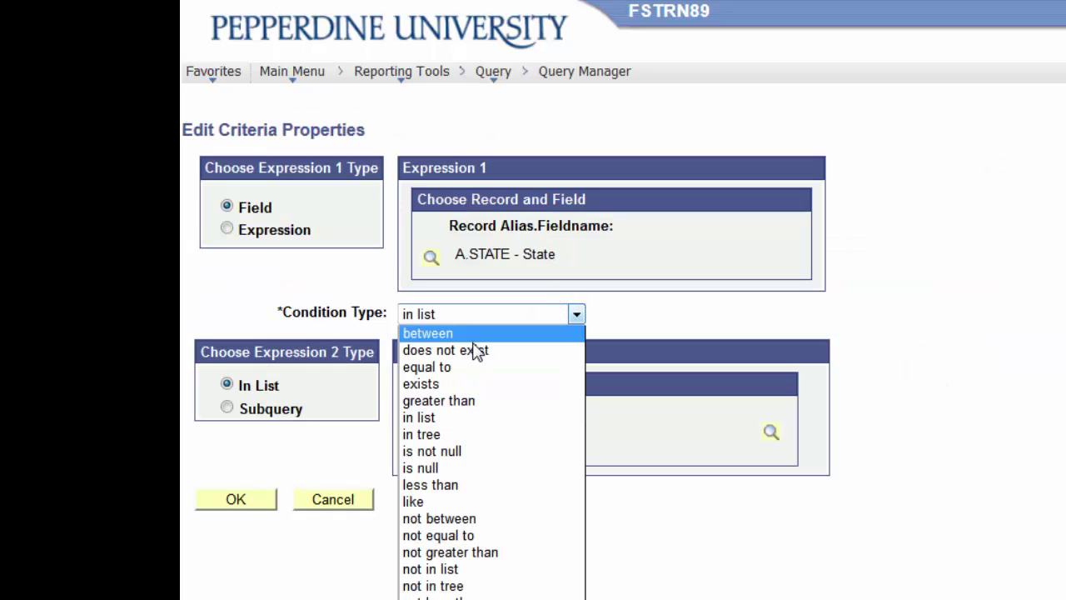
{"action": "left_click", "coordinate": [463, 368]}
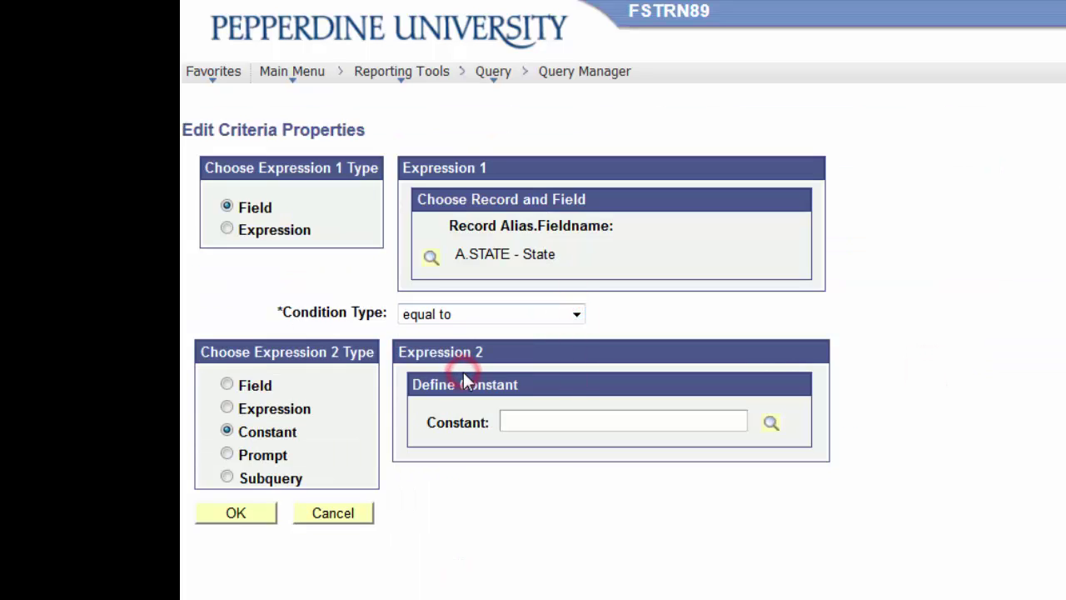
{"action": "left_click", "coordinate": [227, 455]}
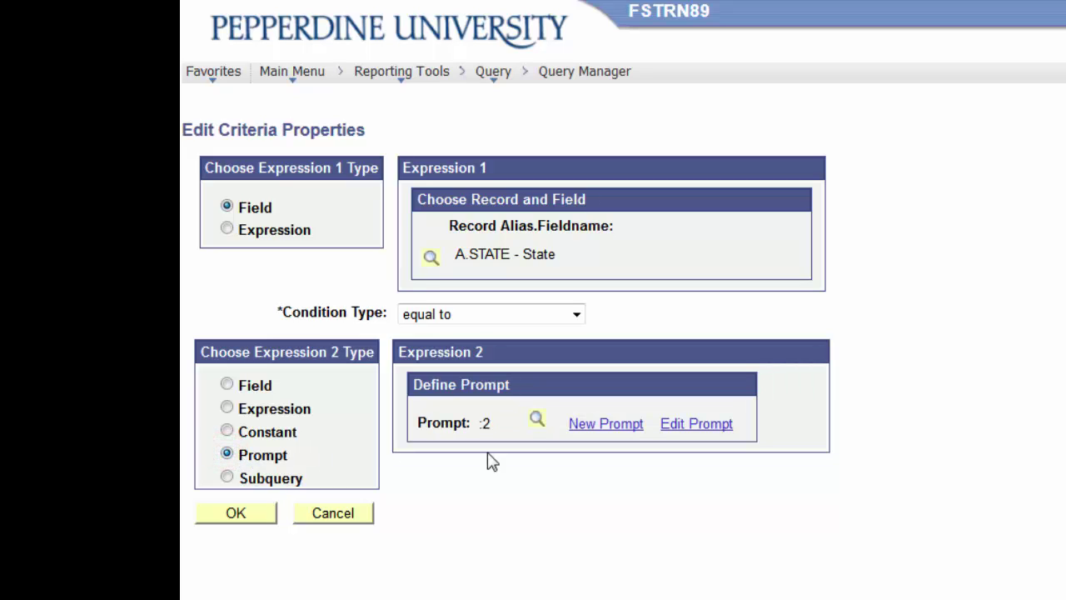
{"action": "left_click", "coordinate": [537, 423]}
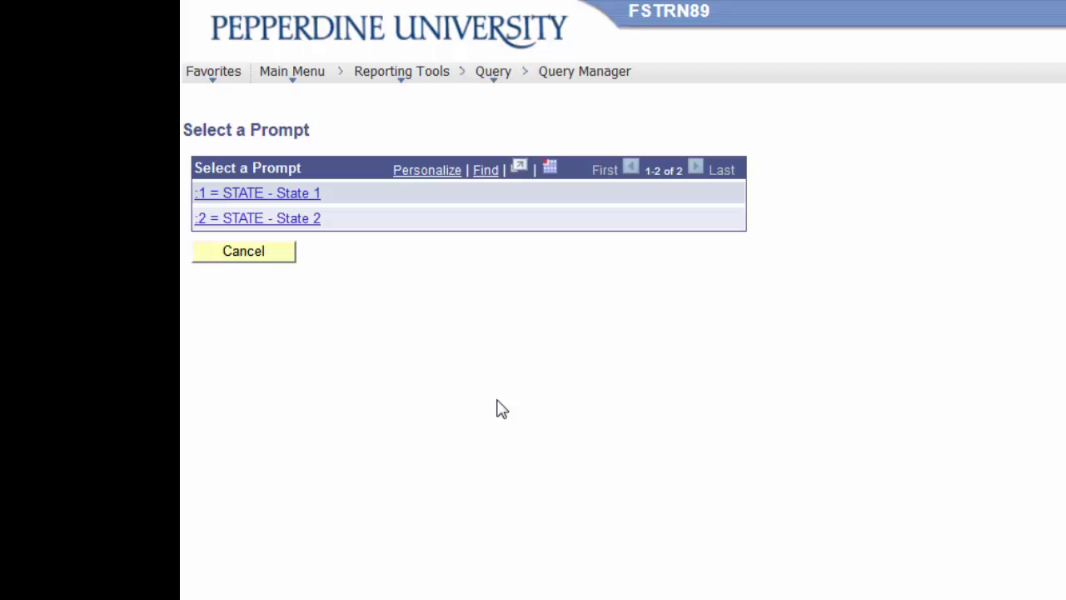
{"action": "left_click", "coordinate": [293, 190]}
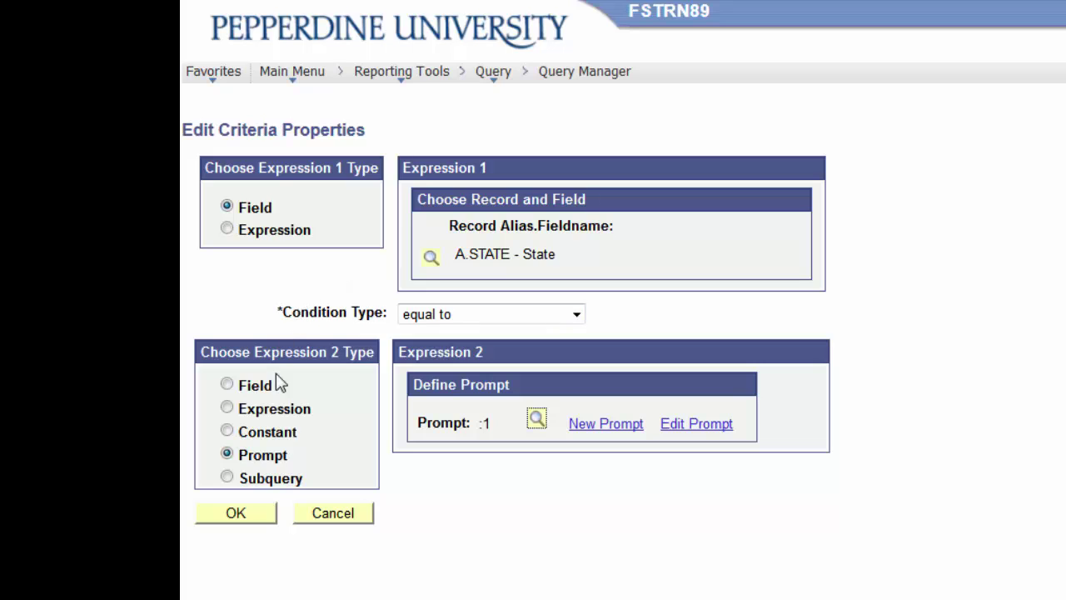
{"action": "left_click", "coordinate": [247, 515]}
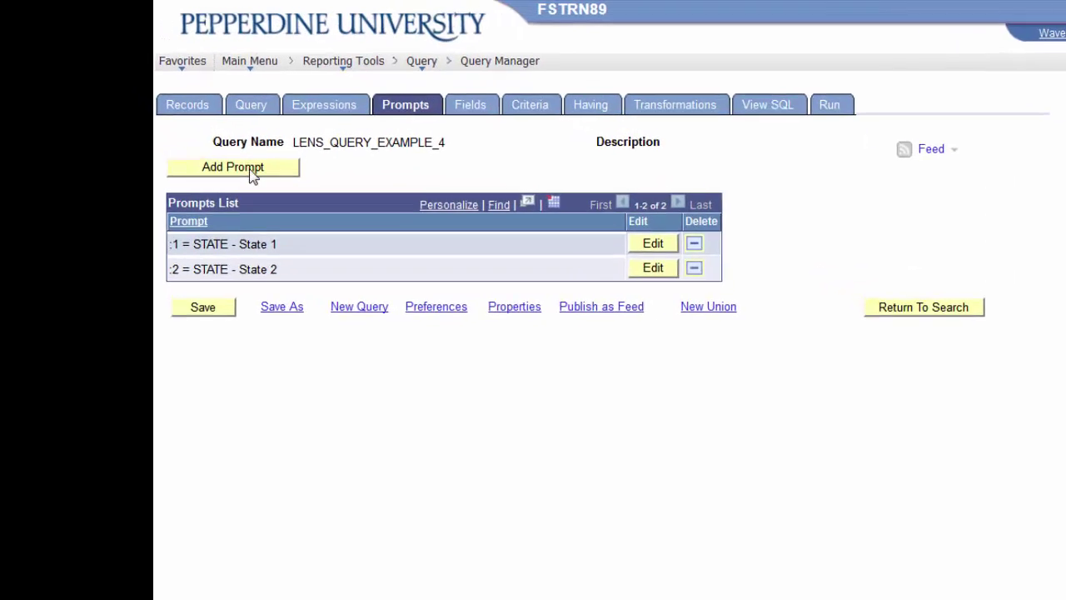
Add a new prompt on the CITY field with the edit type No Table Edit and accept it
{"action": "left_click", "coordinate": [202, 144]}
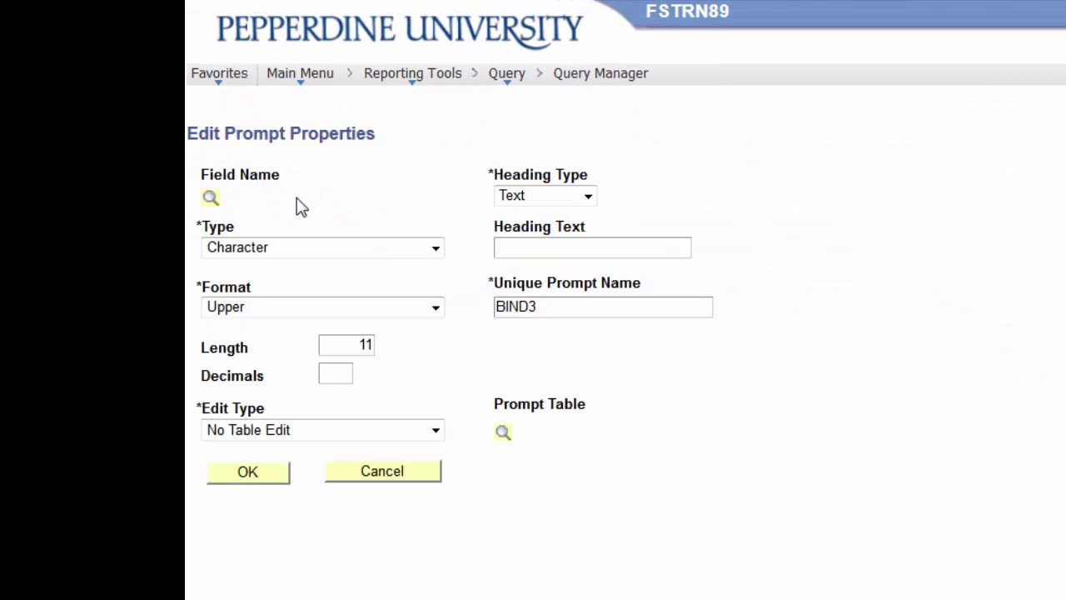
{"action": "left_click", "coordinate": [211, 197]}
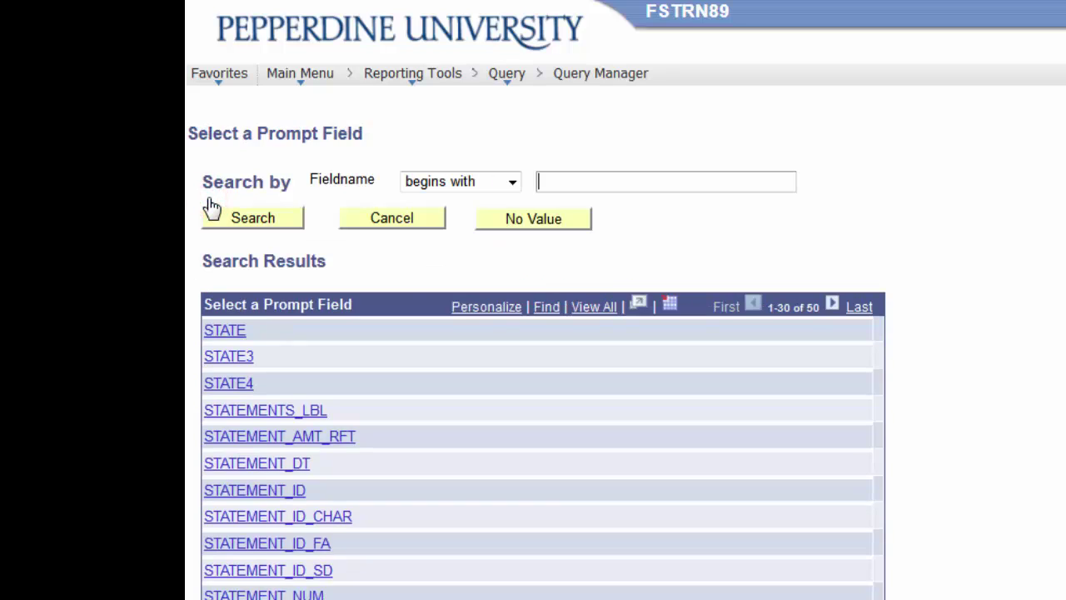
{"action": "left_click", "coordinate": [563, 186]}
{"action": "key", "text": "Return"}
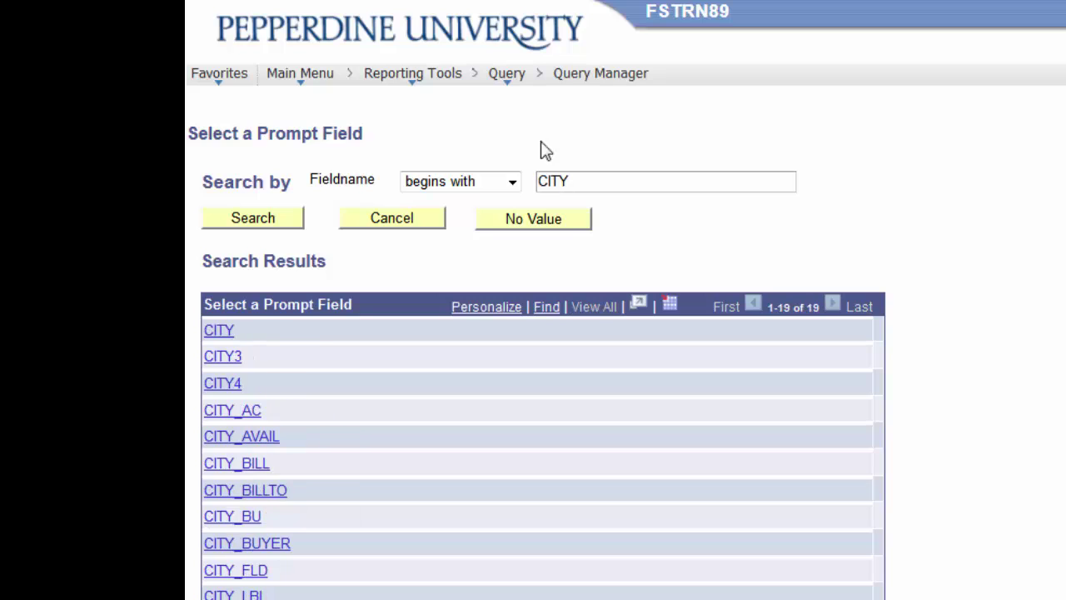
{"action": "left_click", "coordinate": [223, 333]}
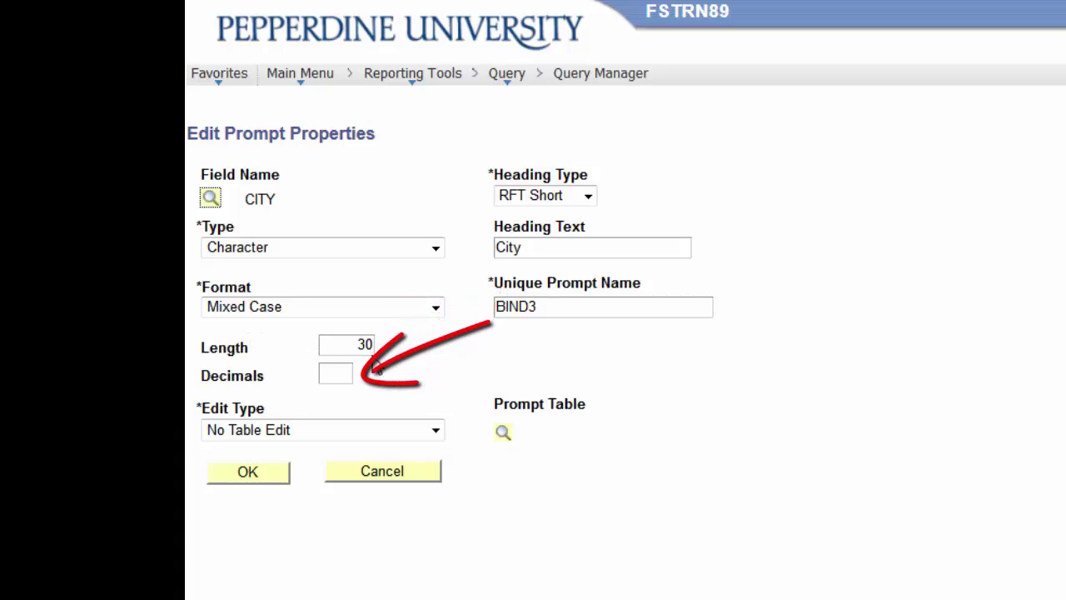
{"action": "left_click", "coordinate": [436, 430]}
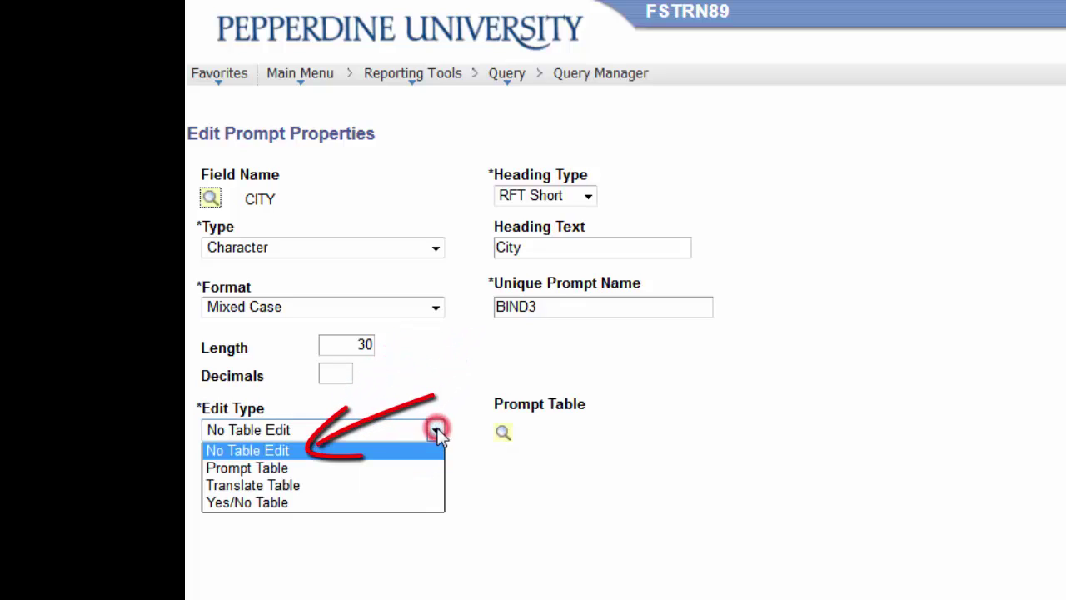
{"action": "left_click", "coordinate": [324, 454]}
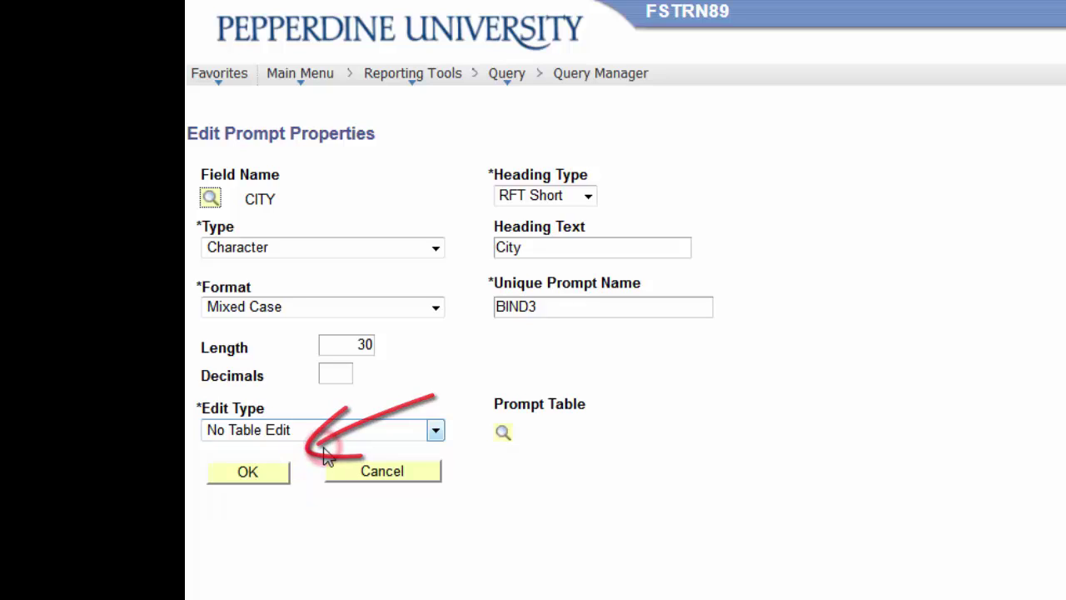
{"action": "left_click", "coordinate": [254, 473]}
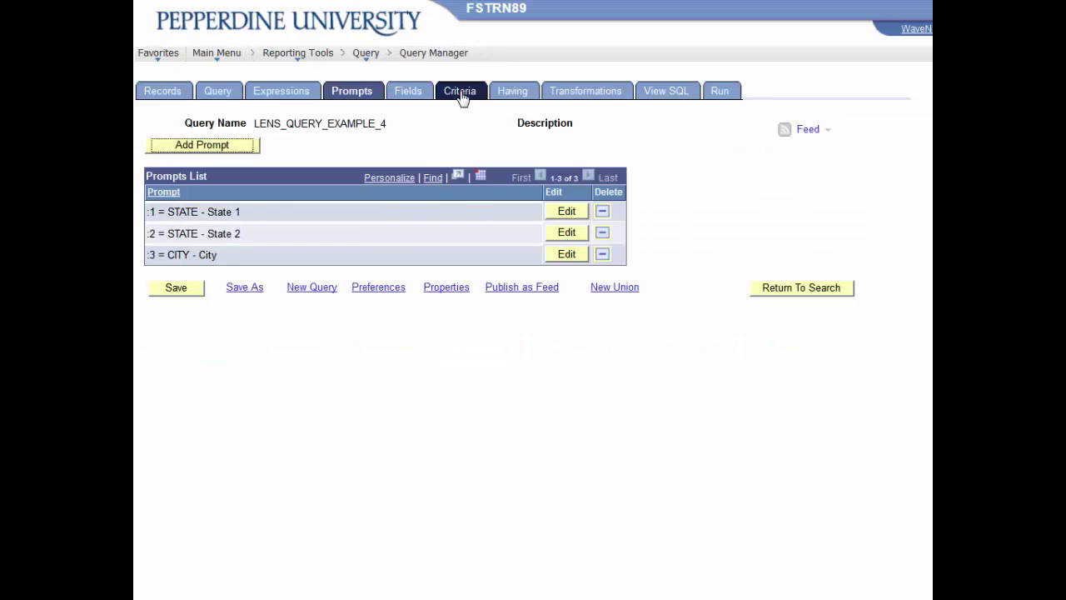
Add a criterion that A.CITY is equal to the City prompt (:3) and accept it
{"action": "left_click", "coordinate": [640, 129]}
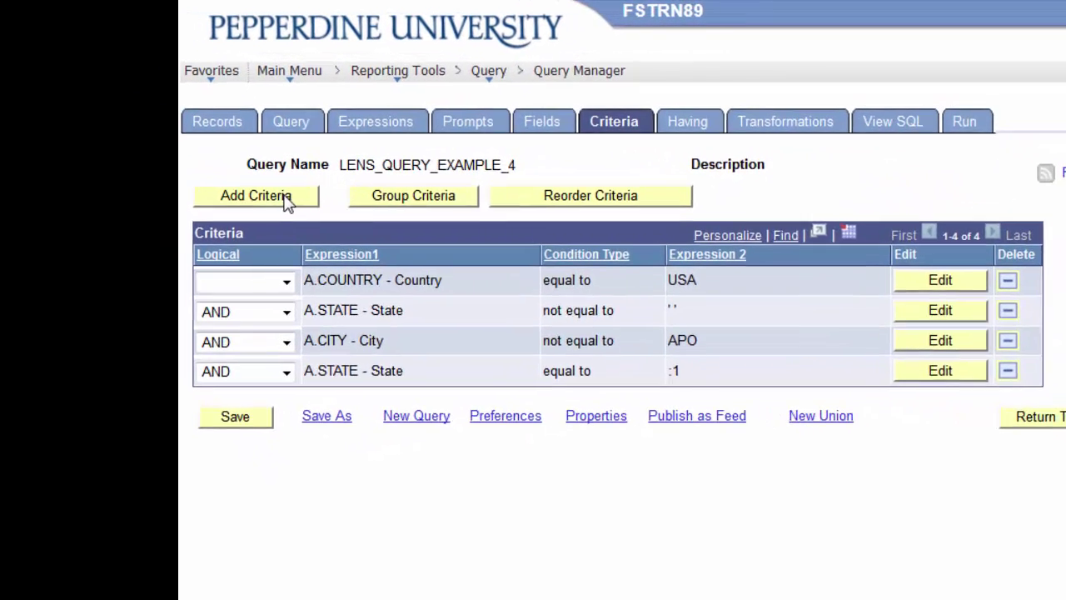
{"action": "left_click", "coordinate": [221, 158]}
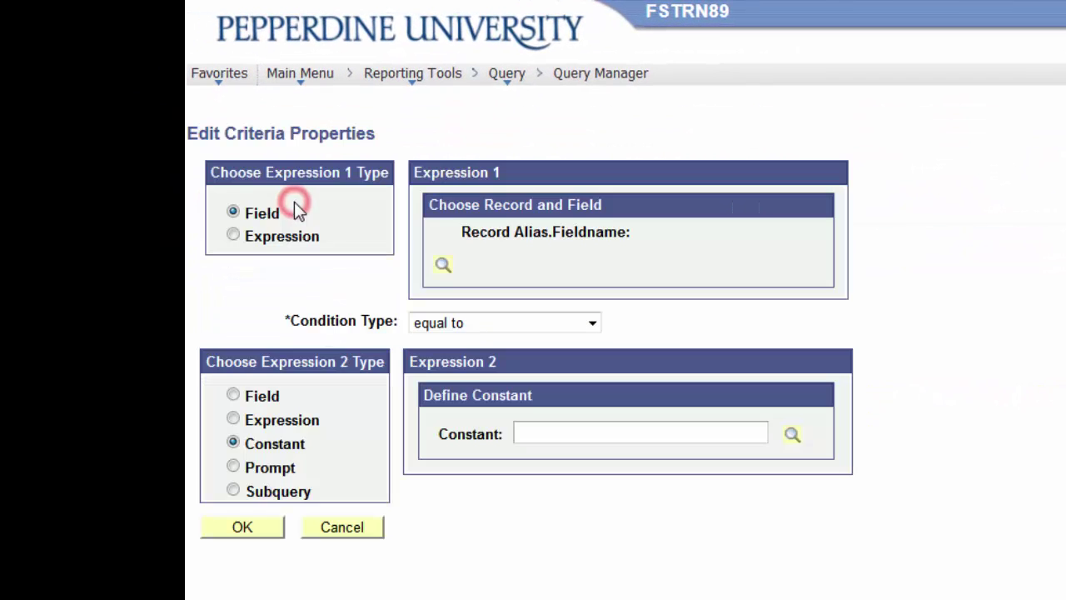
{"action": "left_click", "coordinate": [442, 265]}
{"action": "scroll", "coordinate": [433, 288], "scroll_direction": "up", "scroll_amount": 2}
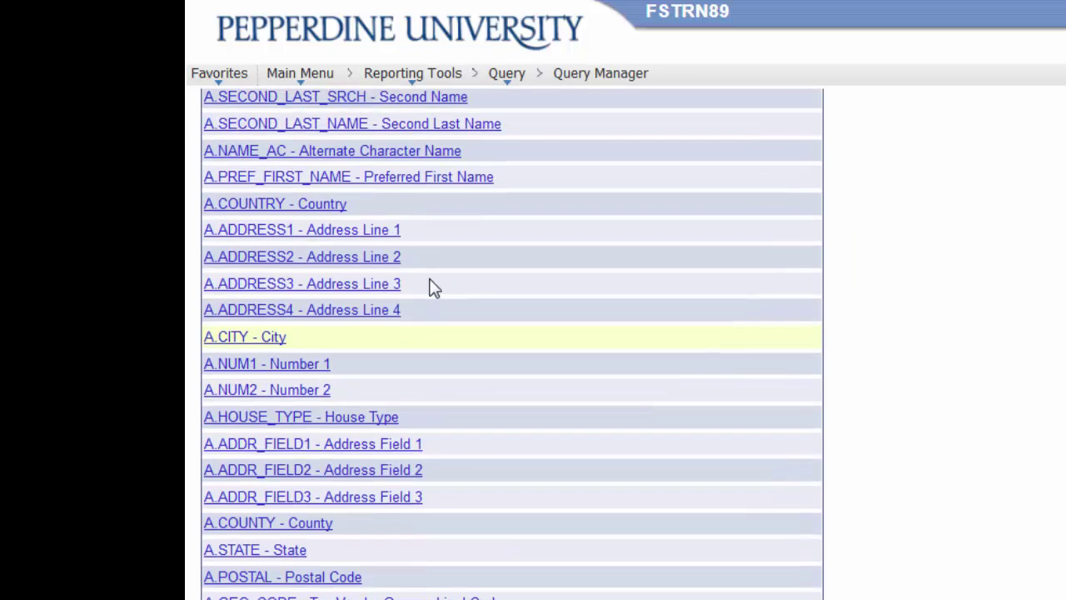
{"action": "left_click", "coordinate": [250, 335]}
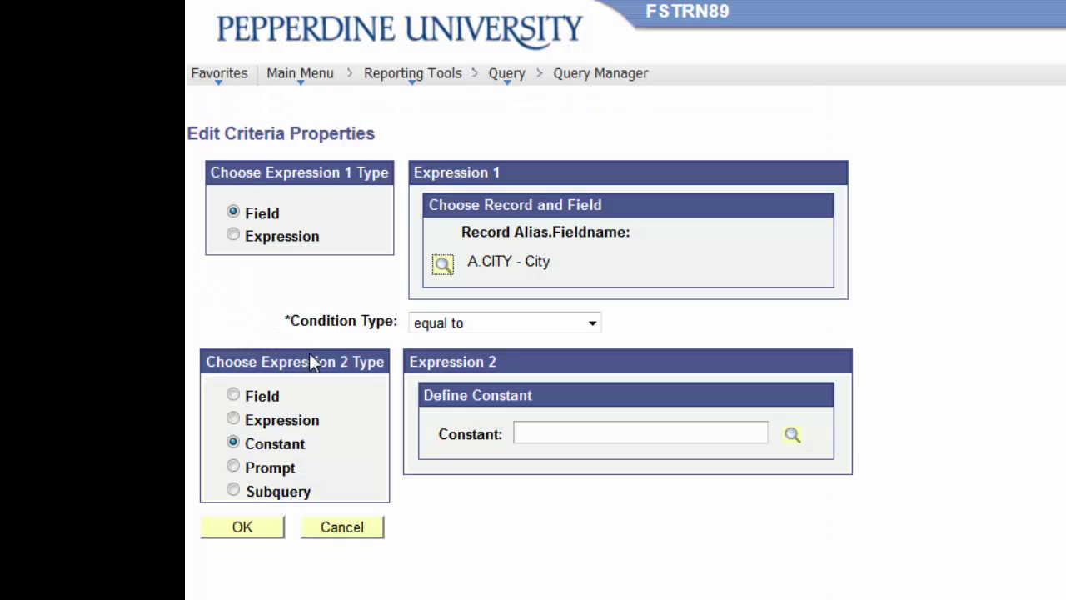
{"action": "left_click", "coordinate": [235, 468]}
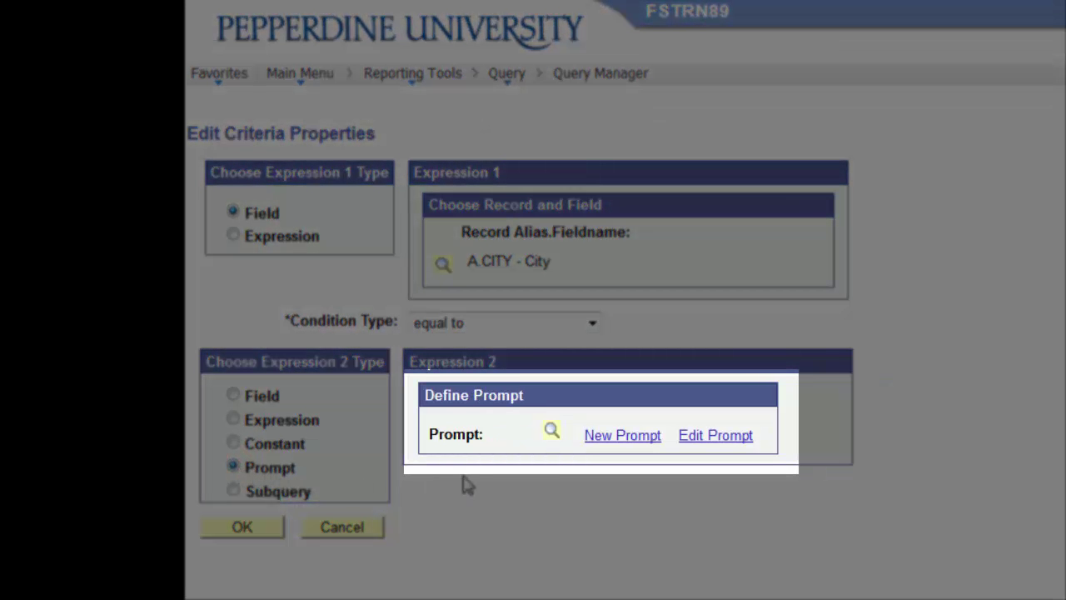
{"action": "left_click", "coordinate": [553, 431]}
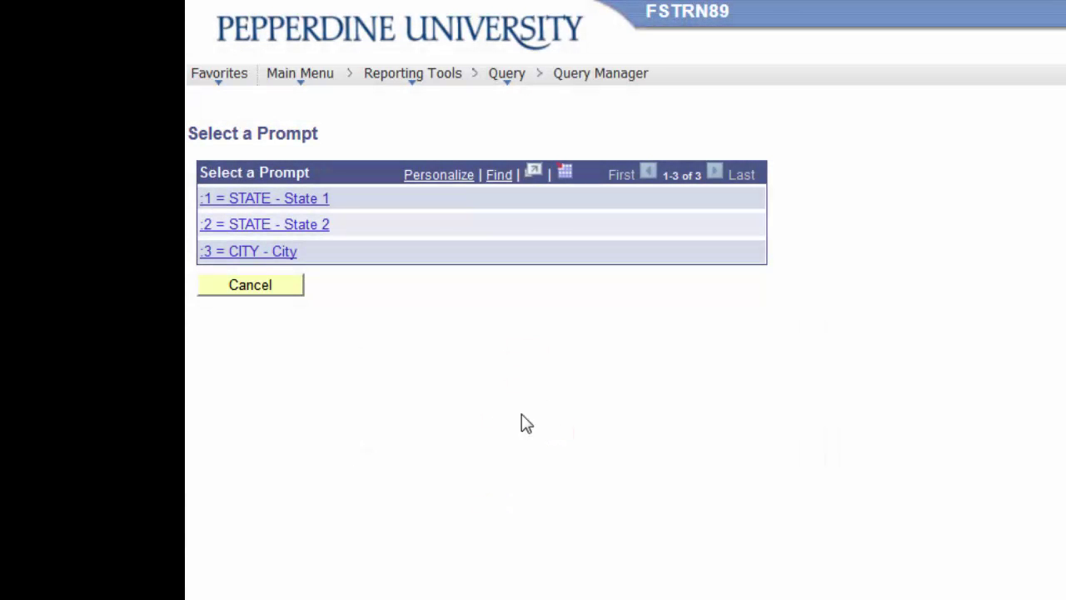
{"action": "left_click", "coordinate": [277, 254]}
{"action": "left_click", "coordinate": [260, 525]}
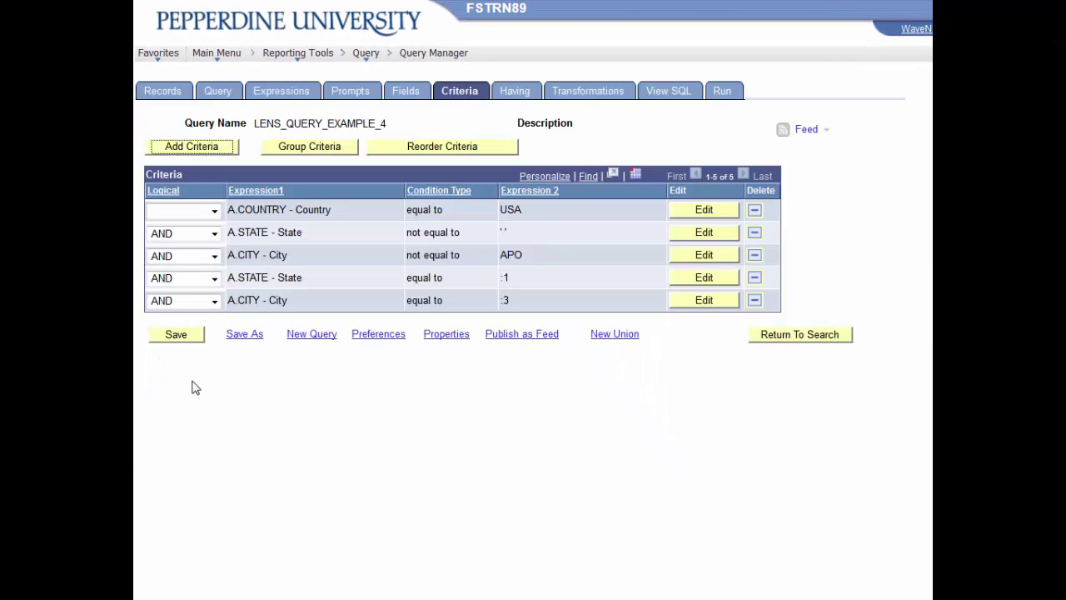
Run the query with CA as State 1 and Mali as City
{"action": "left_click", "coordinate": [722, 92]}
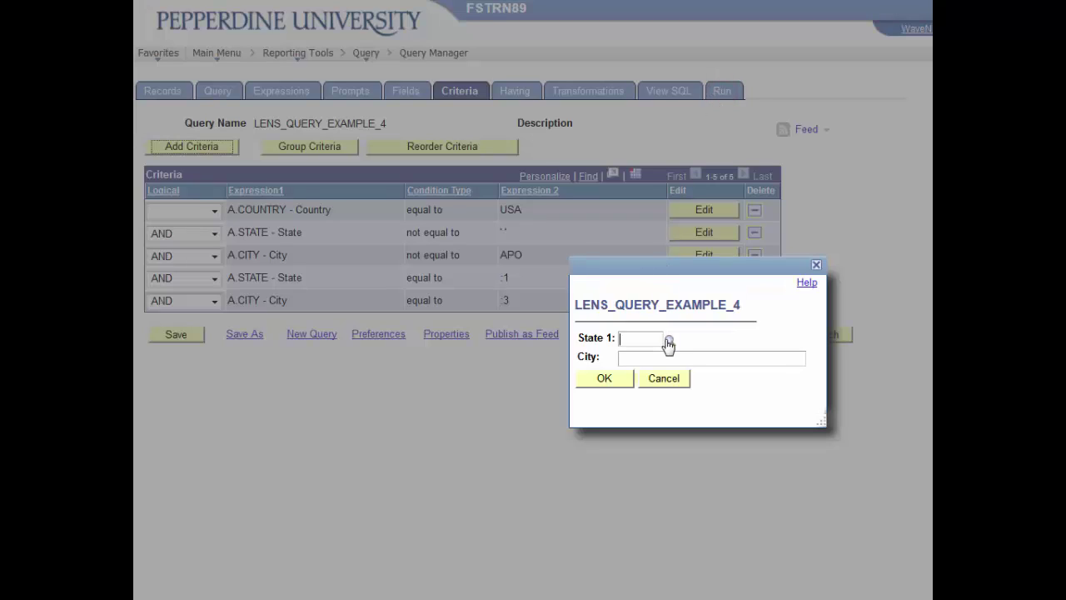
{"action": "left_click", "coordinate": [667, 341]}
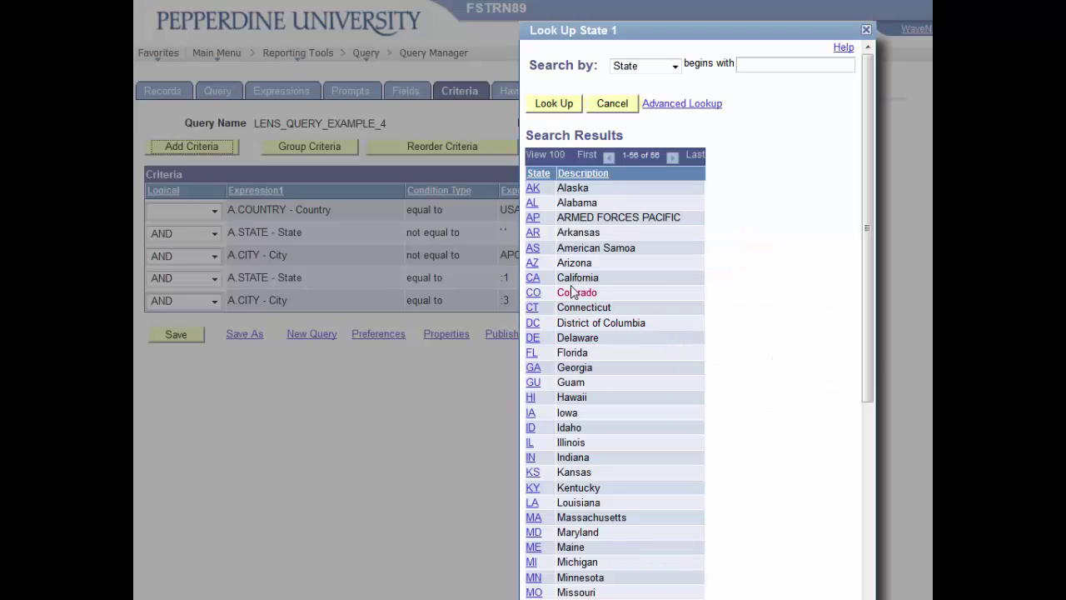
{"action": "left_click", "coordinate": [533, 278]}
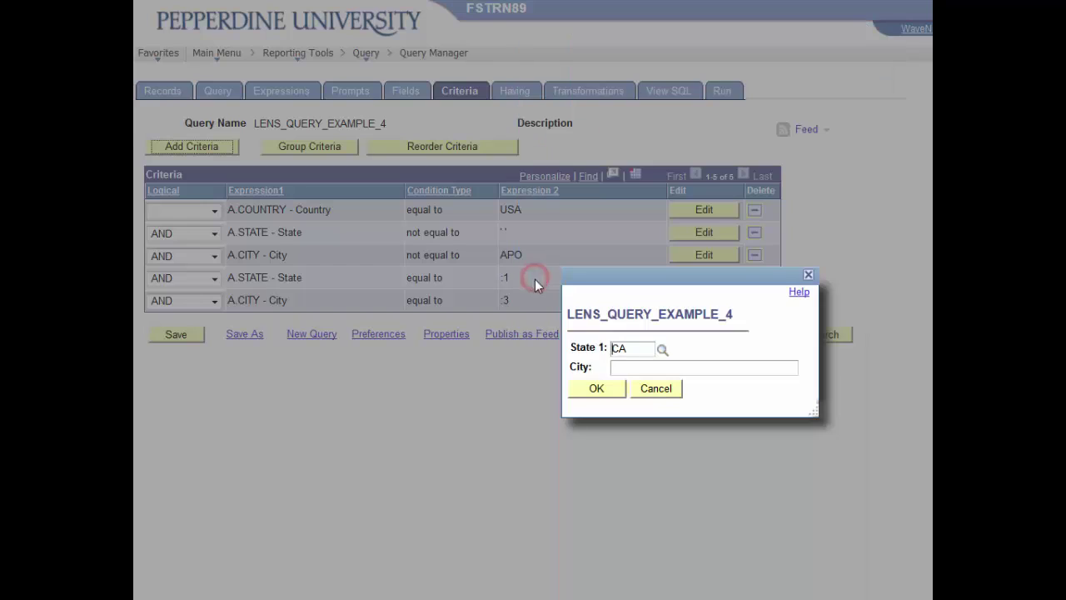
{"action": "left_click", "coordinate": [622, 364]}
{"action": "type", "text": "Mali"}
{"action": "key", "text": "Return"}
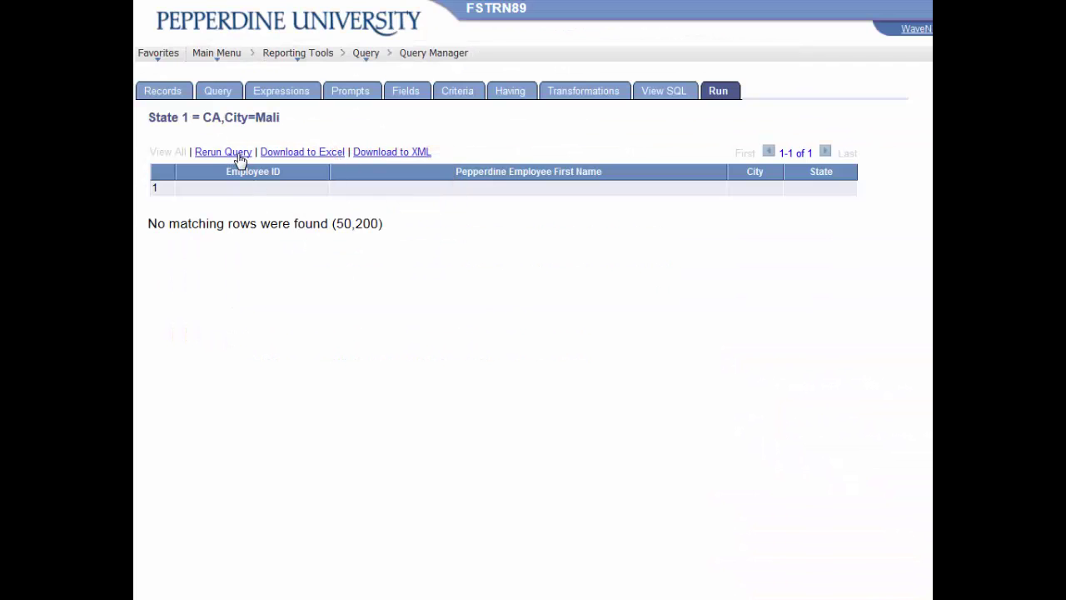
Rerun the query with CA as State 1 and Malibu as City, review the results and return to the criteria
{"action": "left_click", "coordinate": [239, 155]}
{"action": "left_click", "coordinate": [670, 342]}
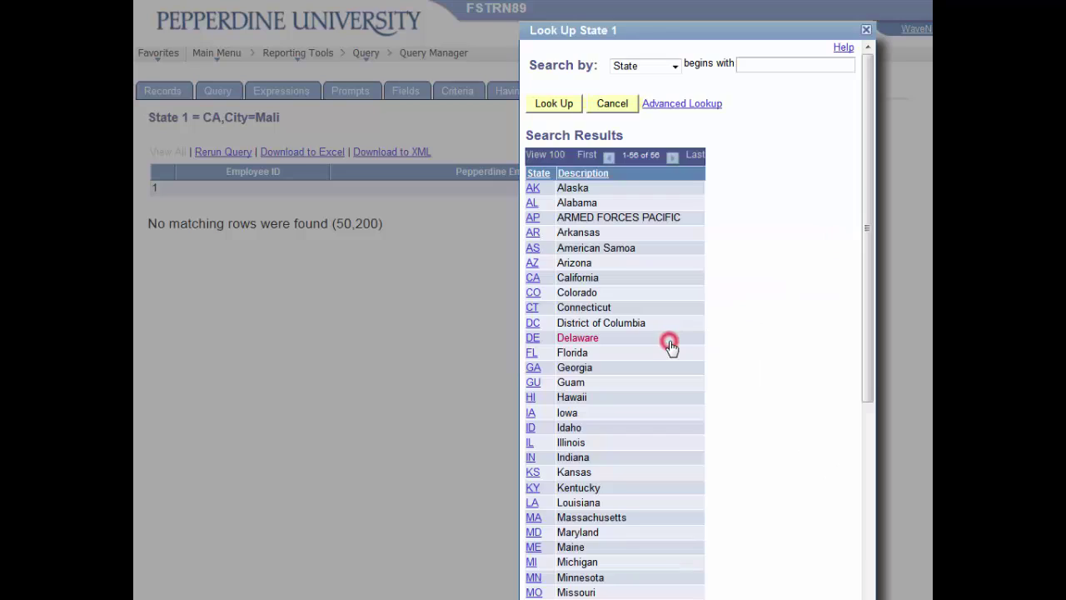
{"action": "left_click", "coordinate": [530, 280]}
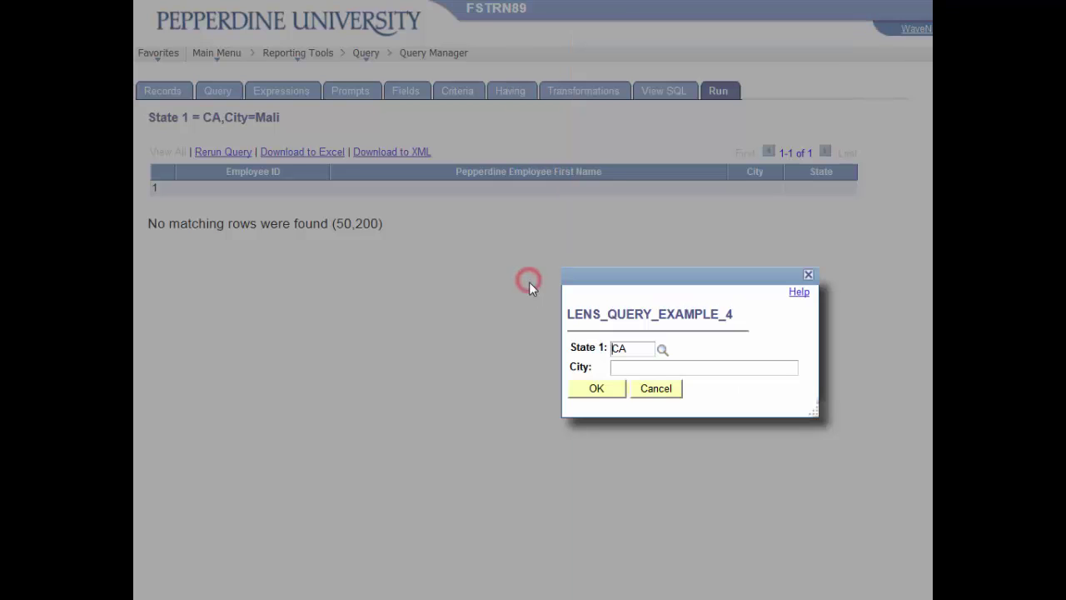
{"action": "left_click", "coordinate": [620, 369]}
{"action": "key", "text": "Return"}
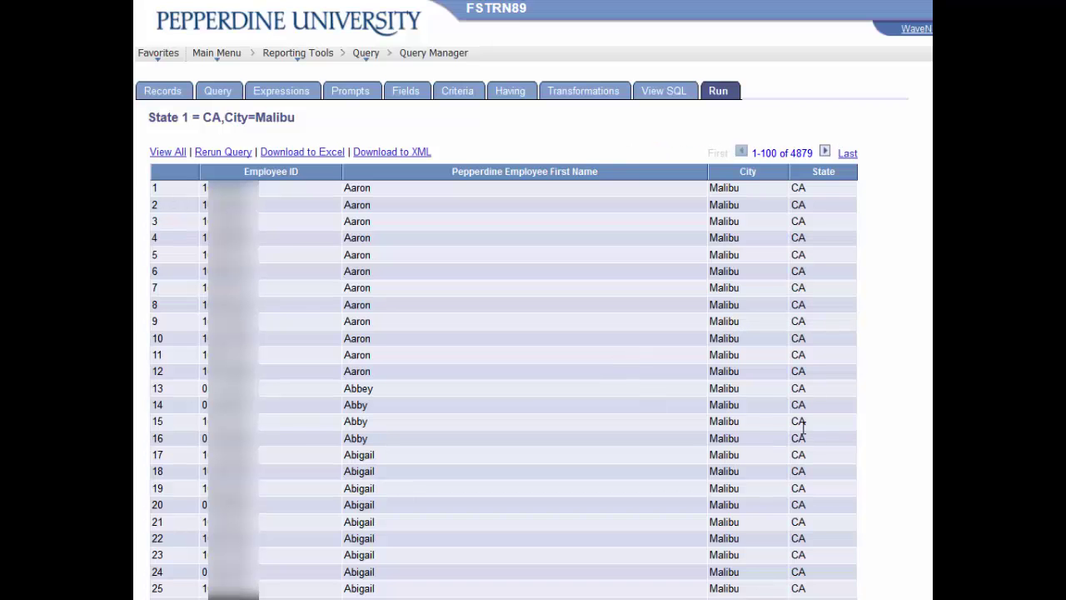
{"action": "scroll", "coordinate": [848, 420], "scroll_direction": "down", "scroll_amount": 3}
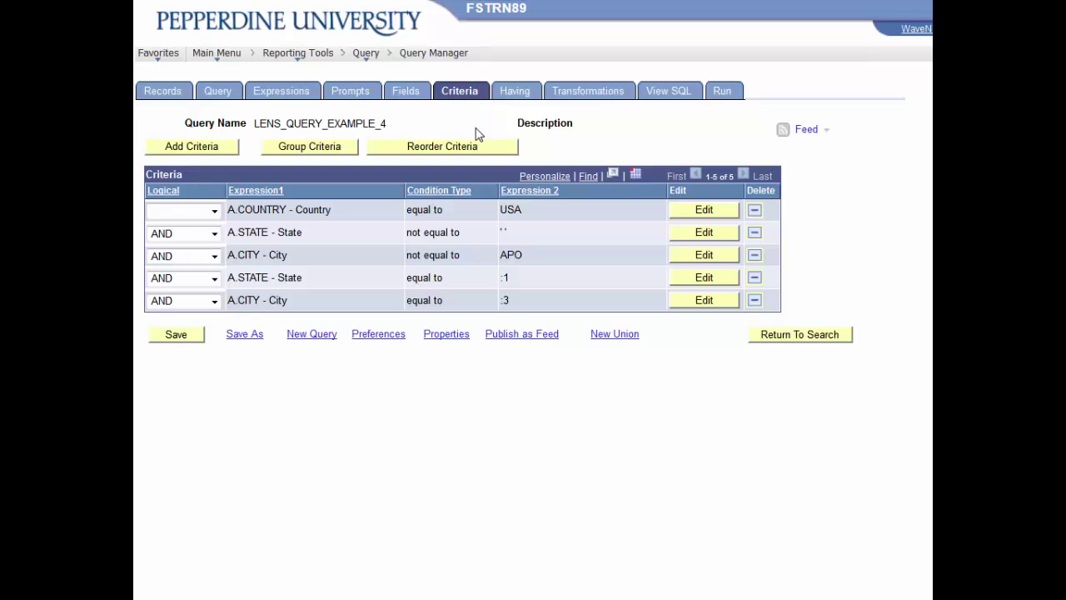
Change the prompt-based A.CITY criterion's condition type to "like" and accept the change
{"action": "left_click", "coordinate": [704, 300]}
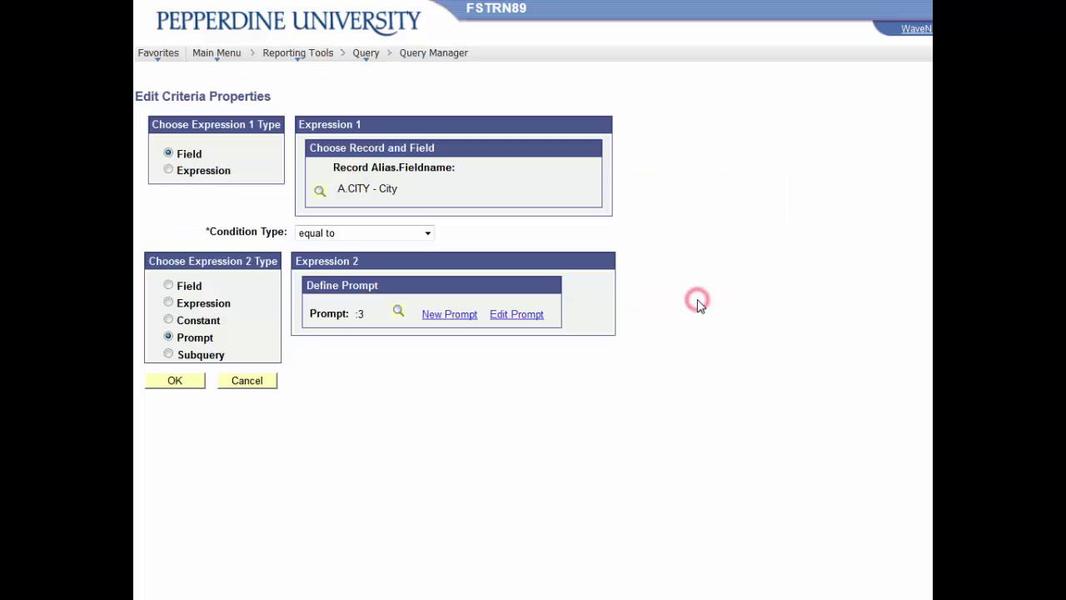
{"action": "left_click", "coordinate": [428, 234]}
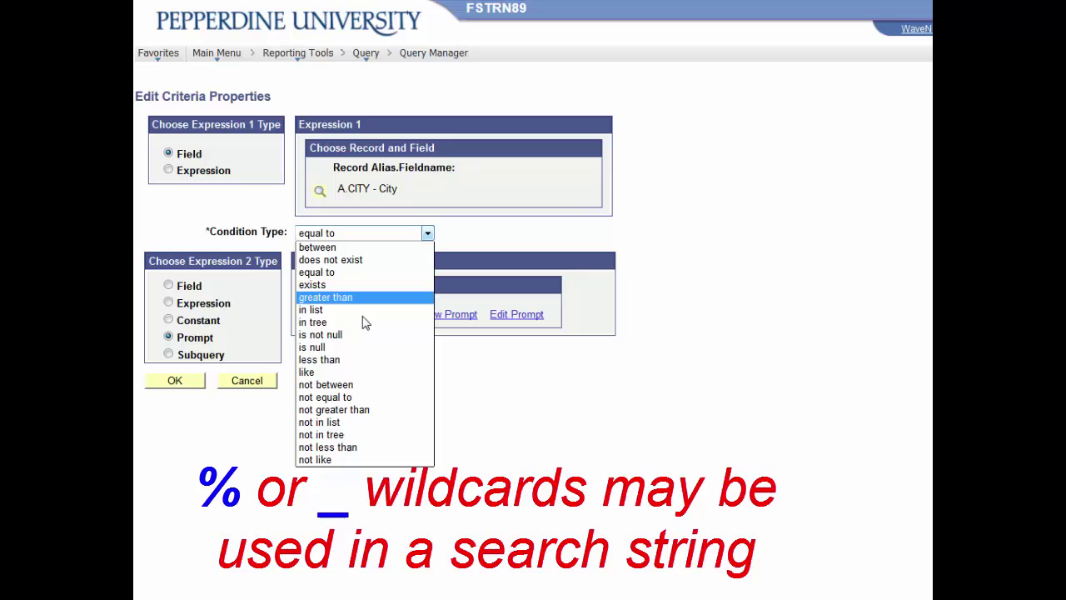
{"action": "left_click", "coordinate": [344, 375]}
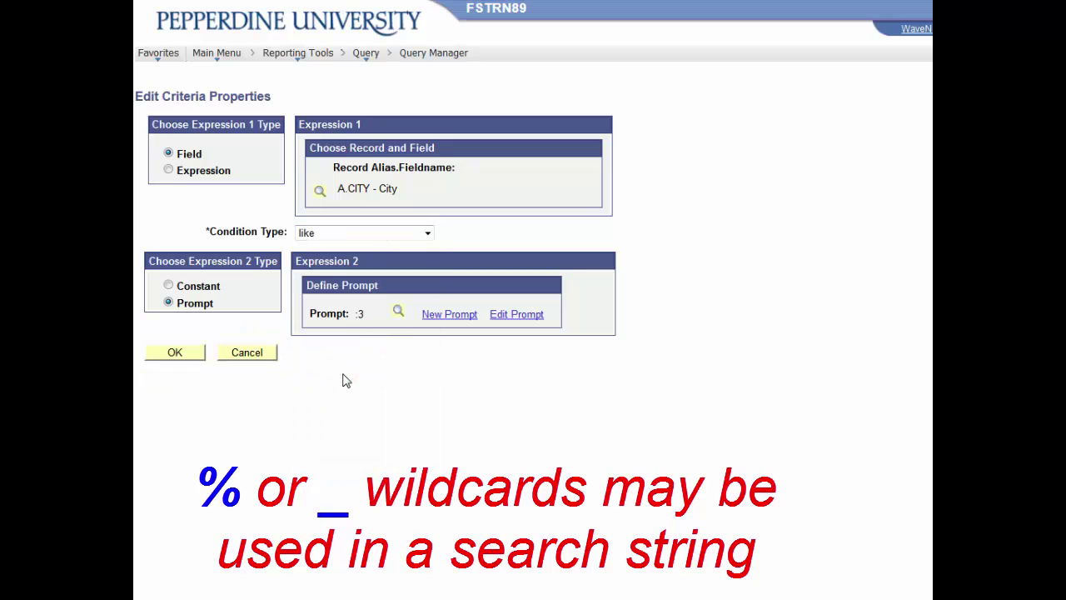
{"action": "left_click", "coordinate": [182, 353]}
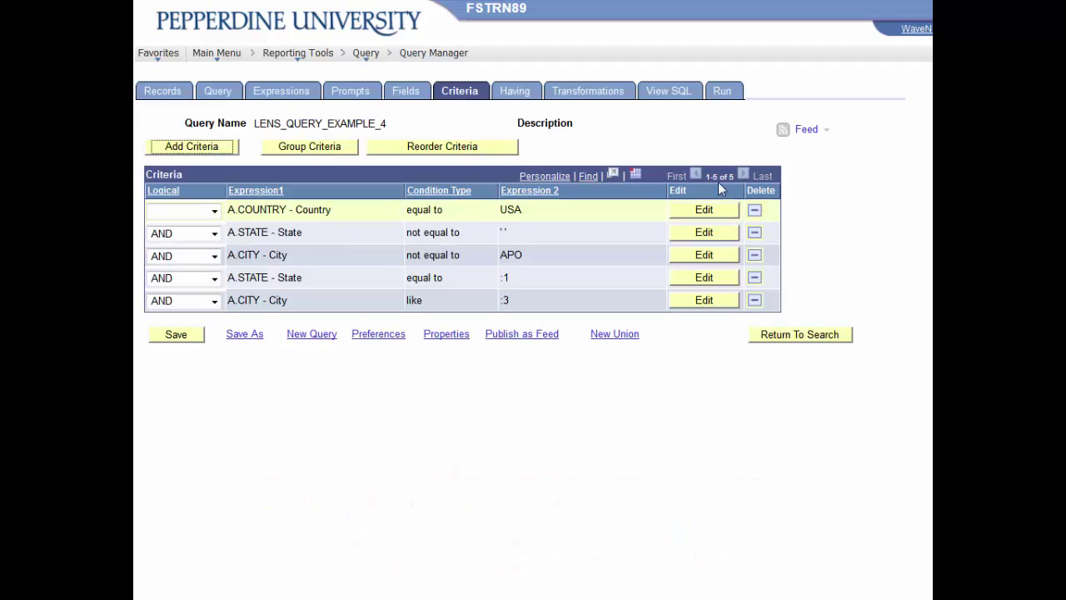
Run the query with CA as State 1 and the wildcard value Ma% as City
{"action": "left_click", "coordinate": [723, 95]}
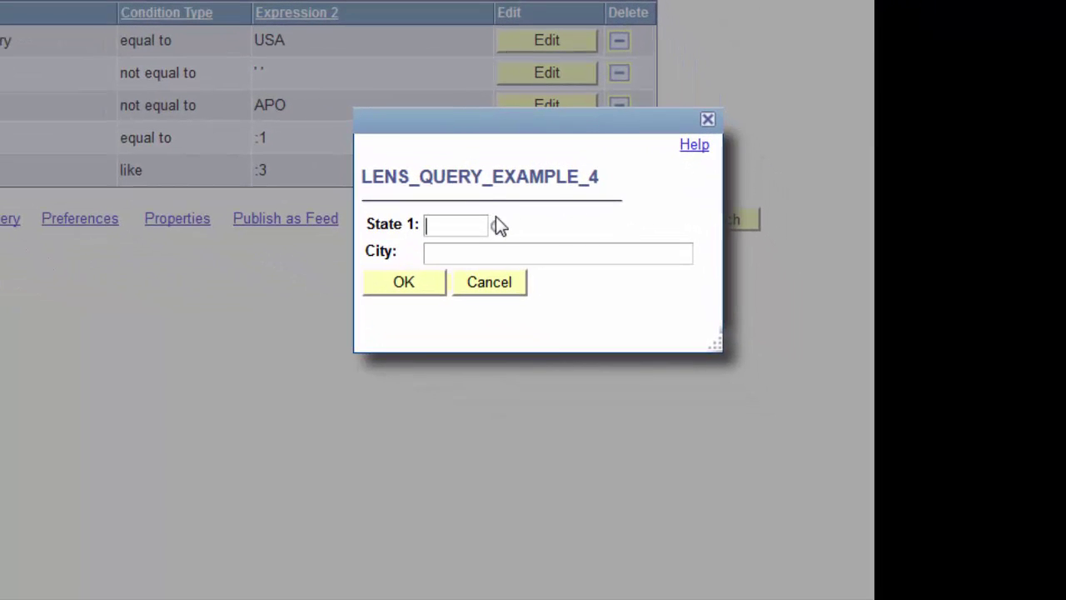
{"action": "left_click", "coordinate": [497, 226]}
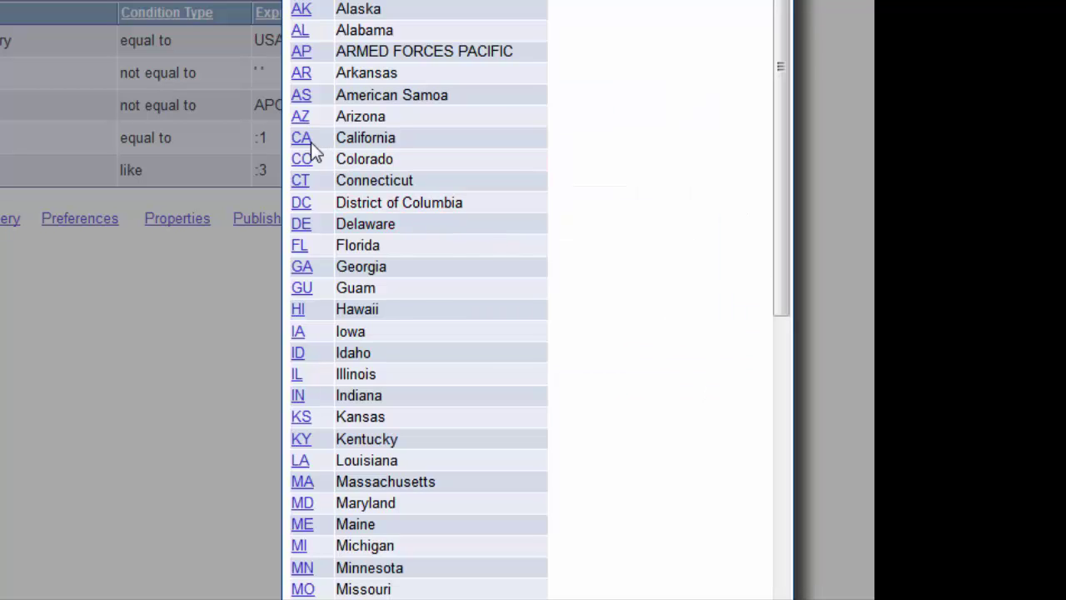
{"action": "left_click", "coordinate": [303, 139]}
{"action": "left_click", "coordinate": [434, 263]}
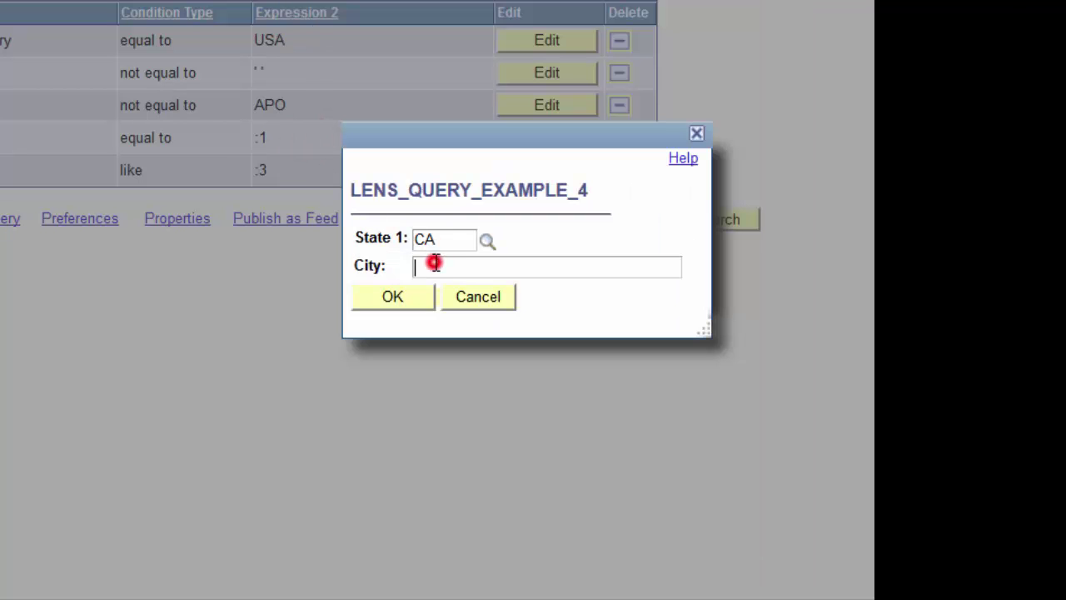
{"action": "type", "text": "Ma%"}
{"action": "key", "text": "Return"}
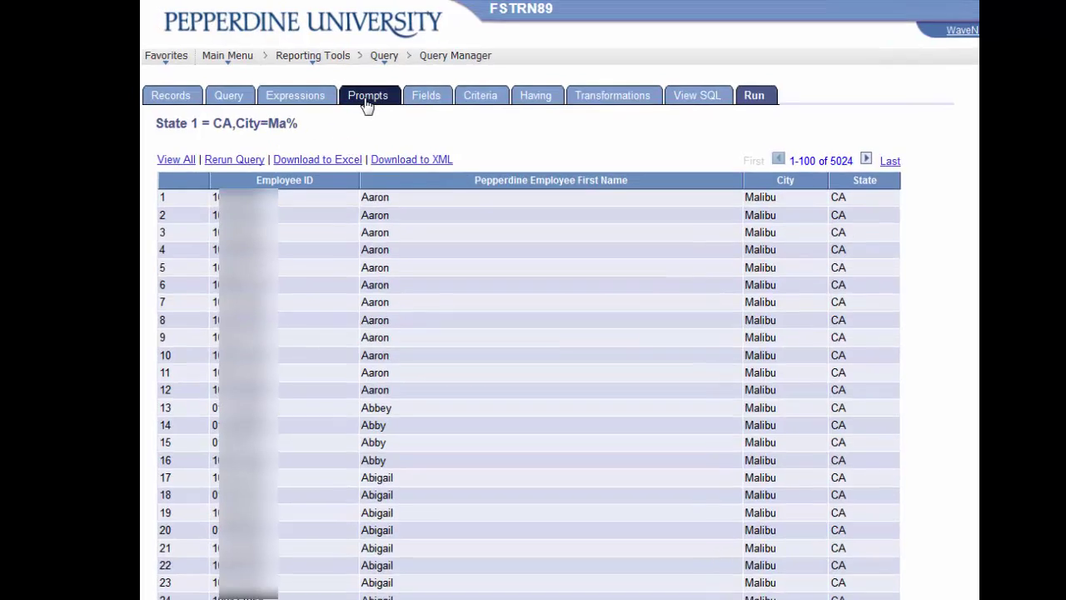
Change the City prompt's heading type to Text and its heading text to "City (% may be used)", and accept it
{"action": "left_click", "coordinate": [350, 94]}
{"action": "left_click", "coordinate": [751, 338]}
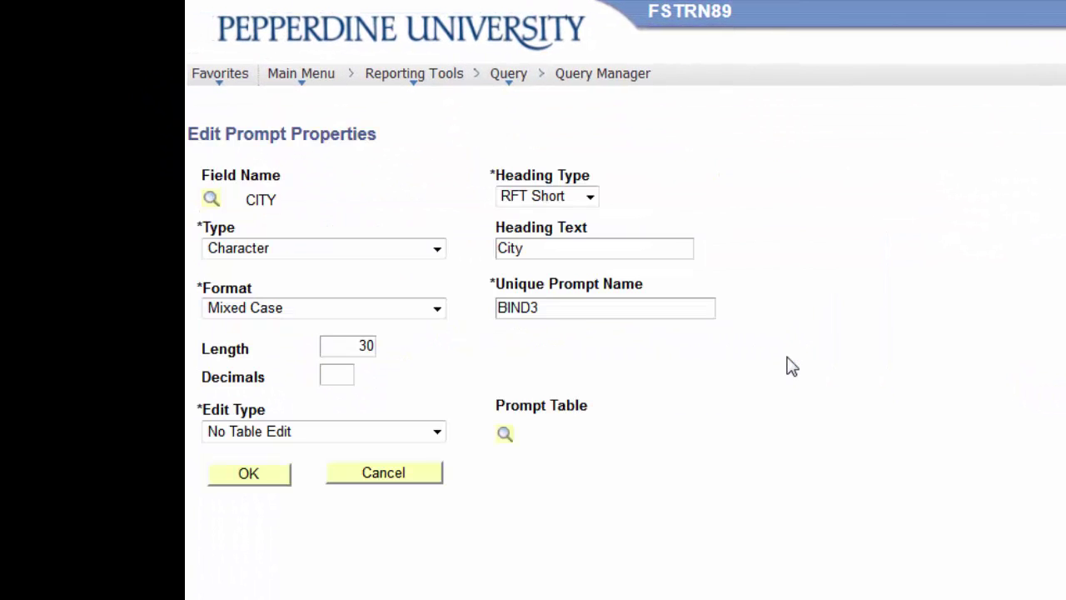
{"action": "left_click", "coordinate": [589, 196]}
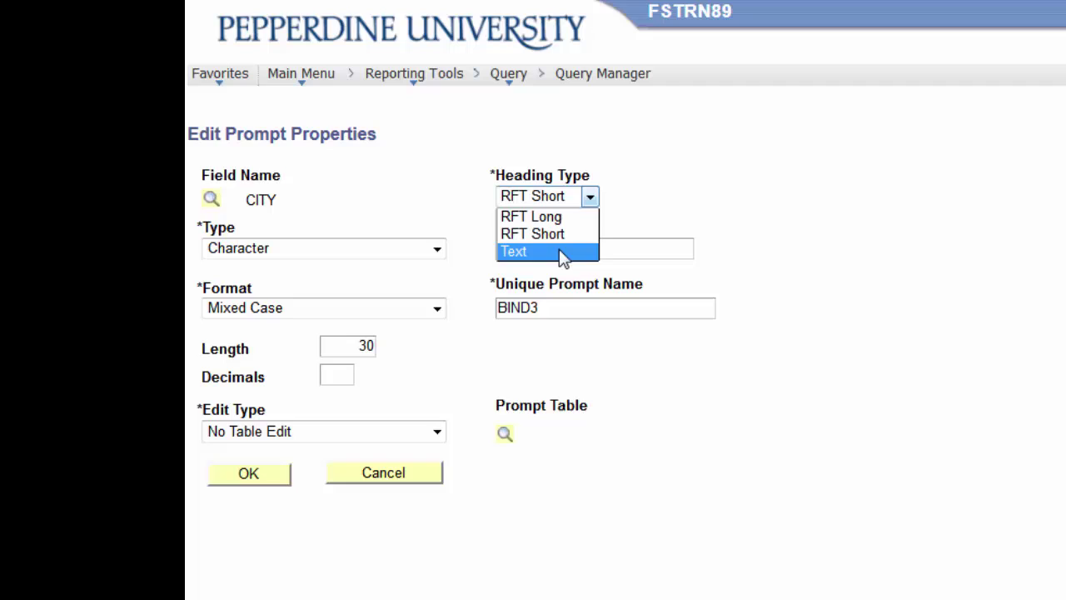
{"action": "left_click", "coordinate": [559, 250]}
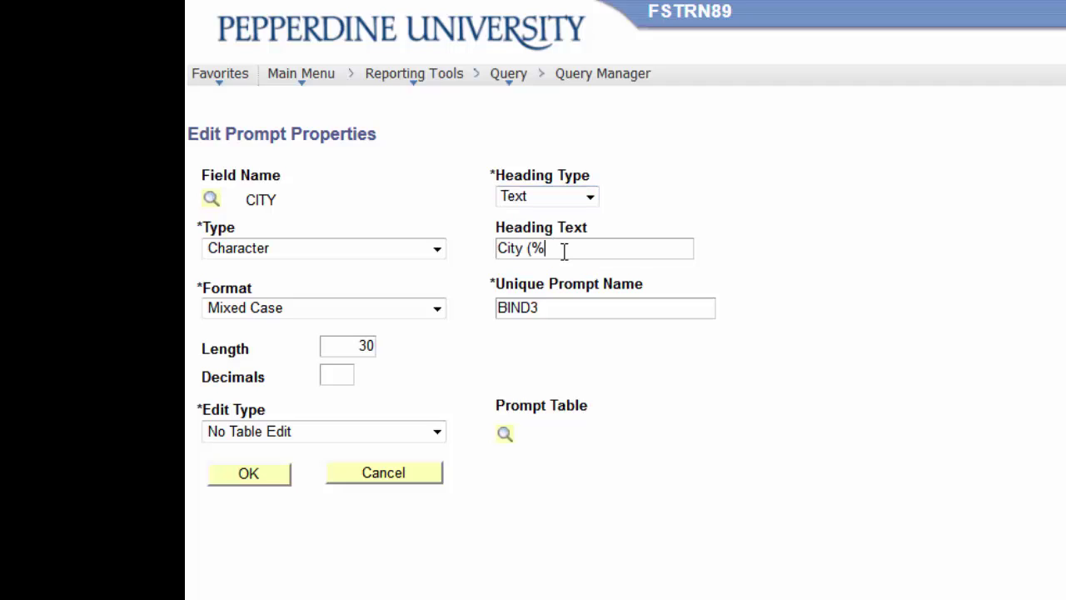
{"action": "type", "text": "(% may be used"}
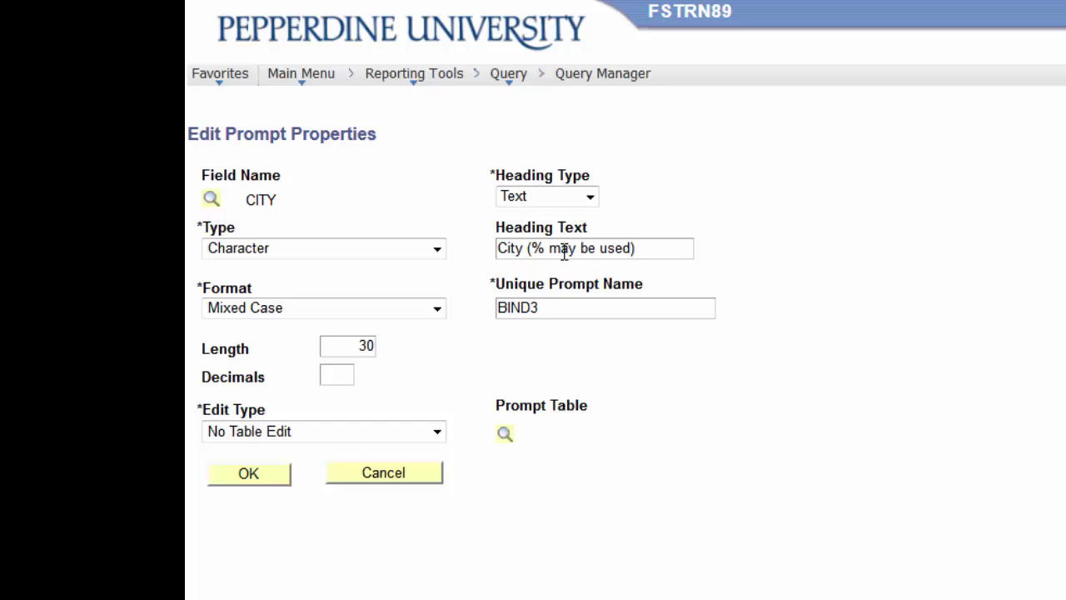
{"action": "left_click", "coordinate": [253, 477]}
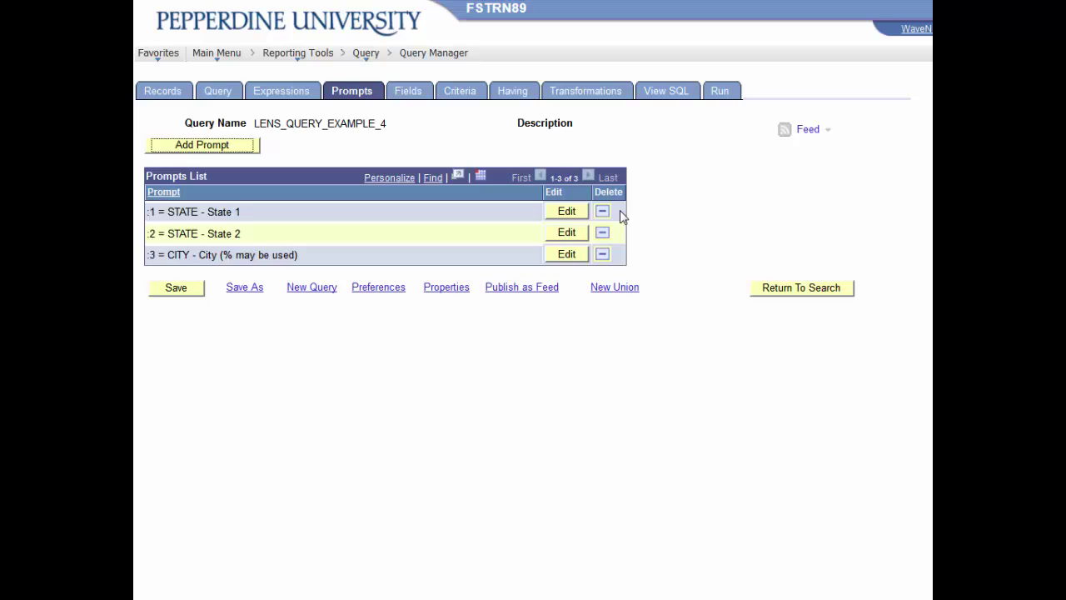
Run the query with CA as State 1 and a City value beginning with Th
{"action": "left_click", "coordinate": [720, 89]}
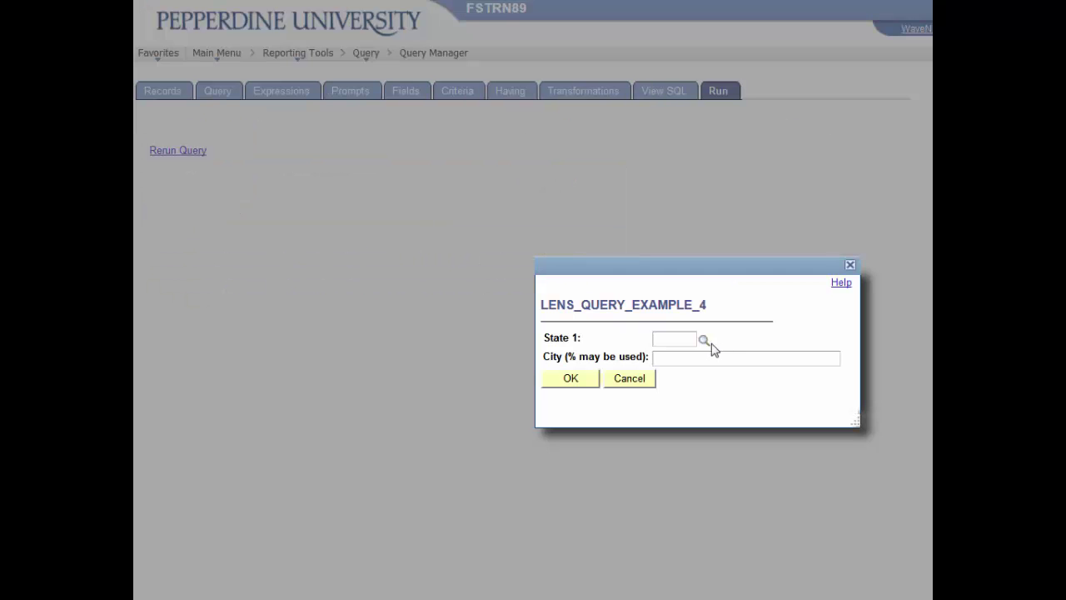
{"action": "left_click", "coordinate": [704, 338]}
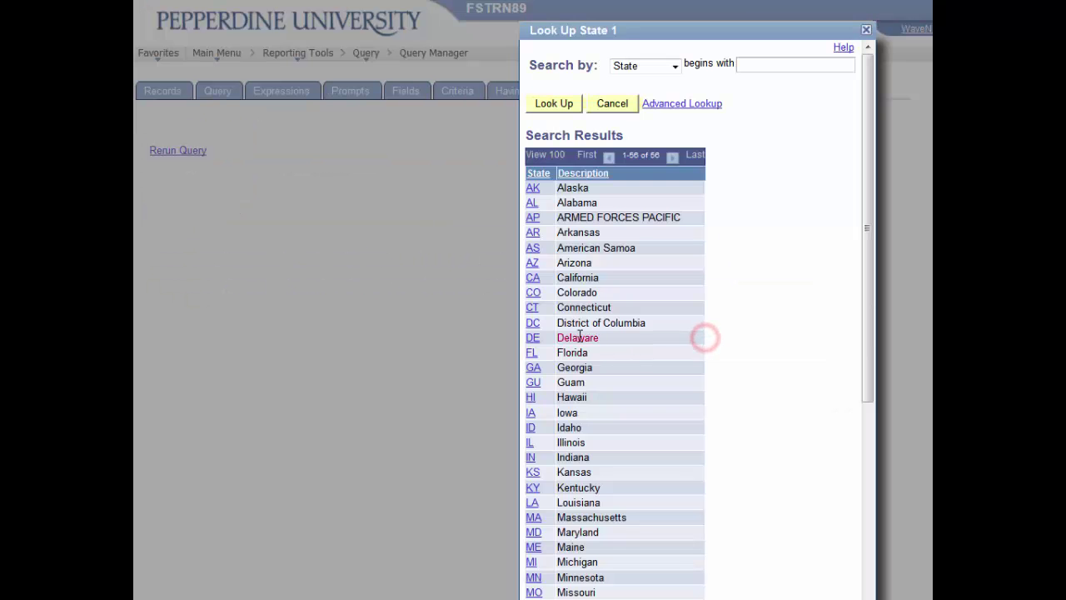
{"action": "left_click", "coordinate": [533, 278]}
{"action": "left_click", "coordinate": [655, 367]}
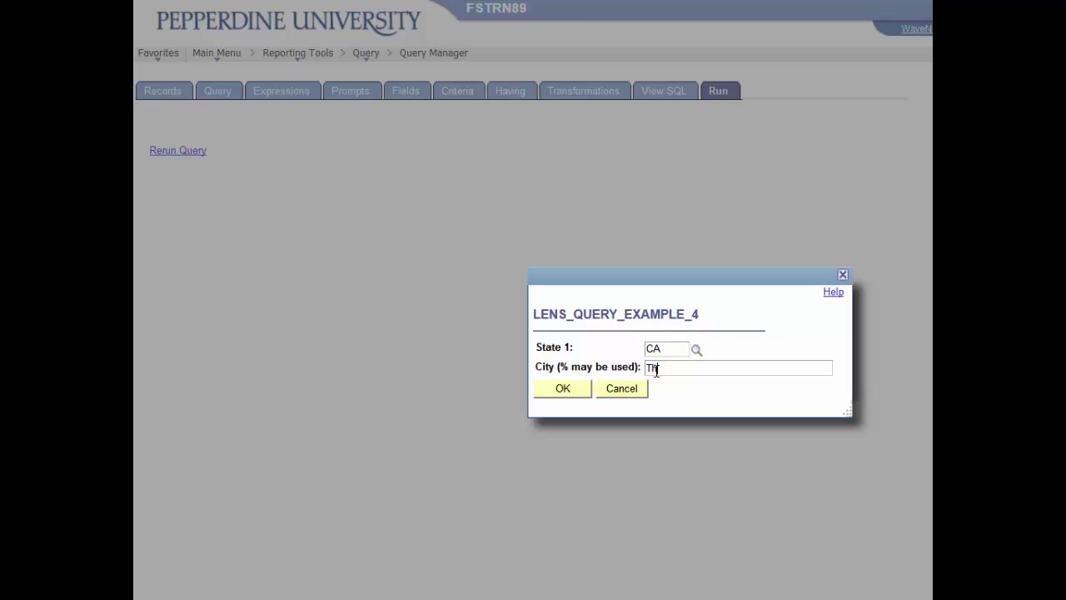
{"action": "key", "text": "Return"}
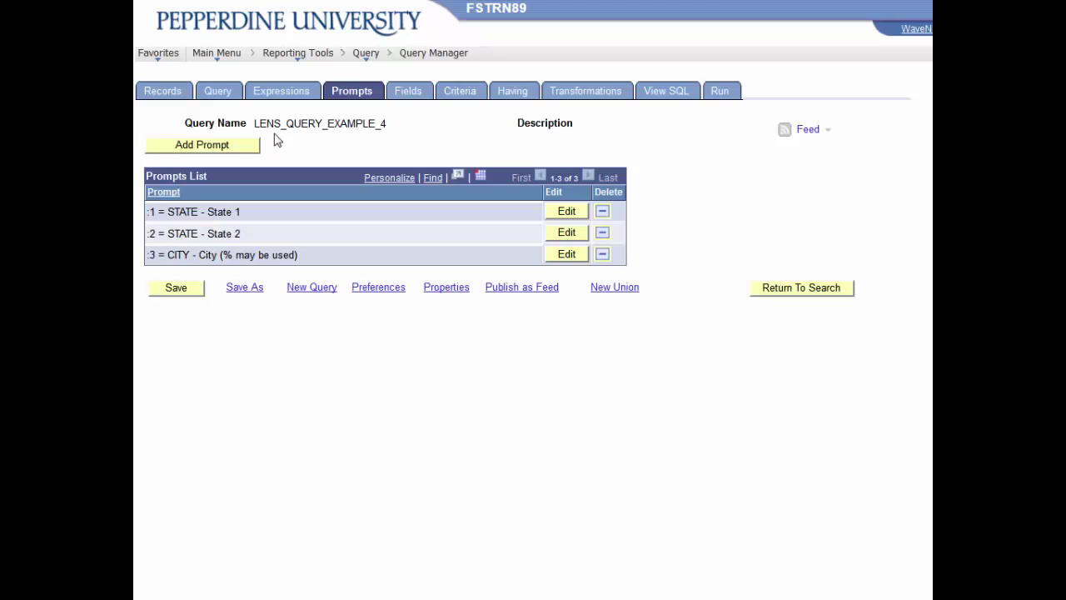
Find the SEX - Gender field in the PERSONAL_DATA record, add it to the query and show the query's field list
{"action": "left_click", "coordinate": [222, 96]}
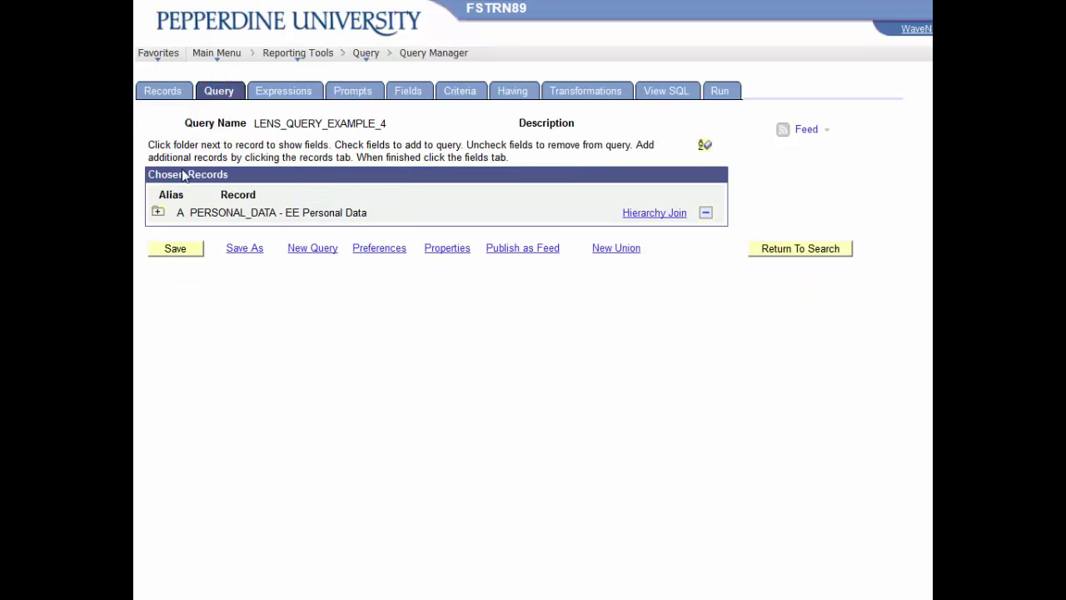
{"action": "left_click", "coordinate": [159, 214]}
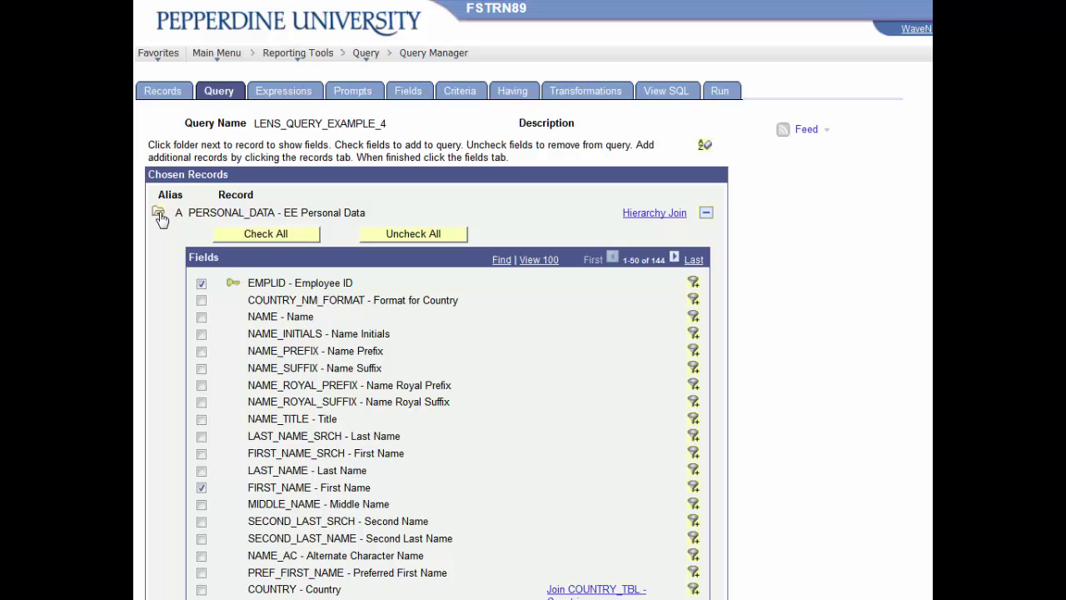
{"action": "left_click", "coordinate": [512, 265]}
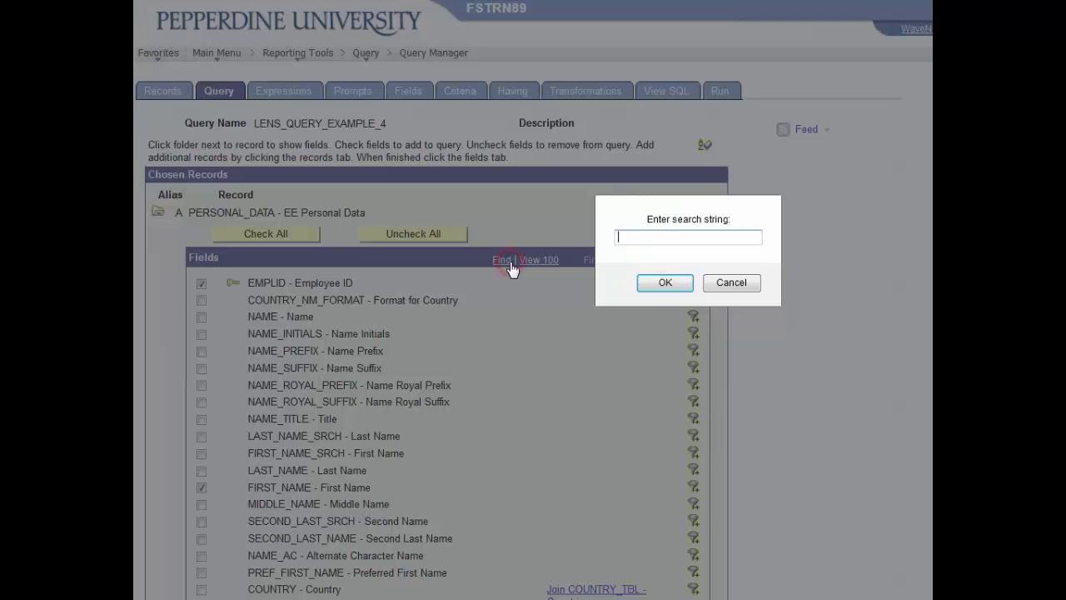
{"action": "left_click", "coordinate": [656, 241]}
{"action": "type", "text": "gender"}
{"action": "key", "text": "Return"}
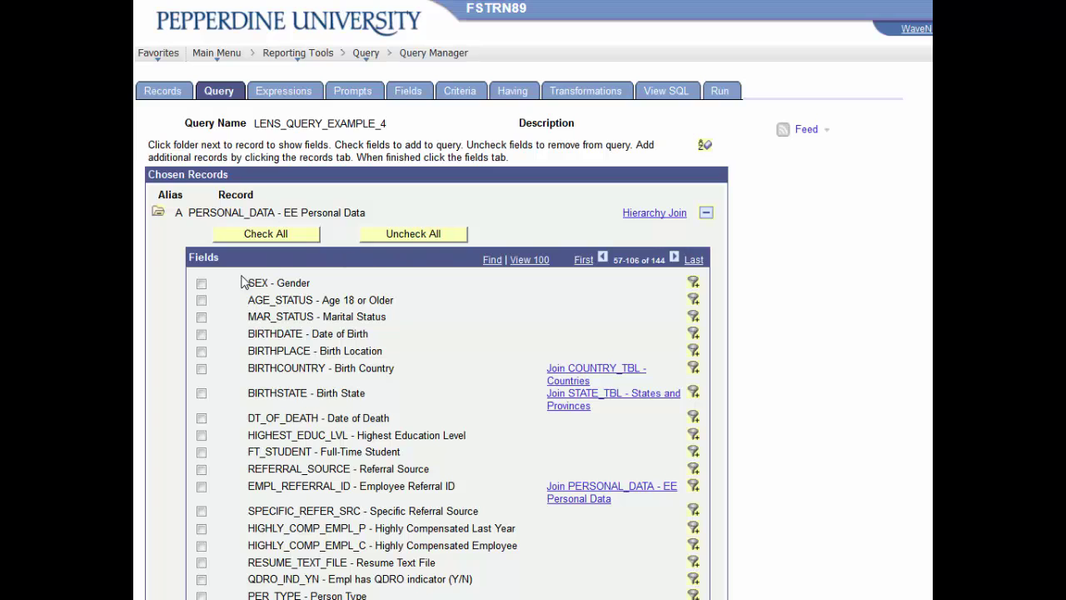
{"action": "left_click", "coordinate": [202, 284]}
{"action": "left_click", "coordinate": [412, 93]}
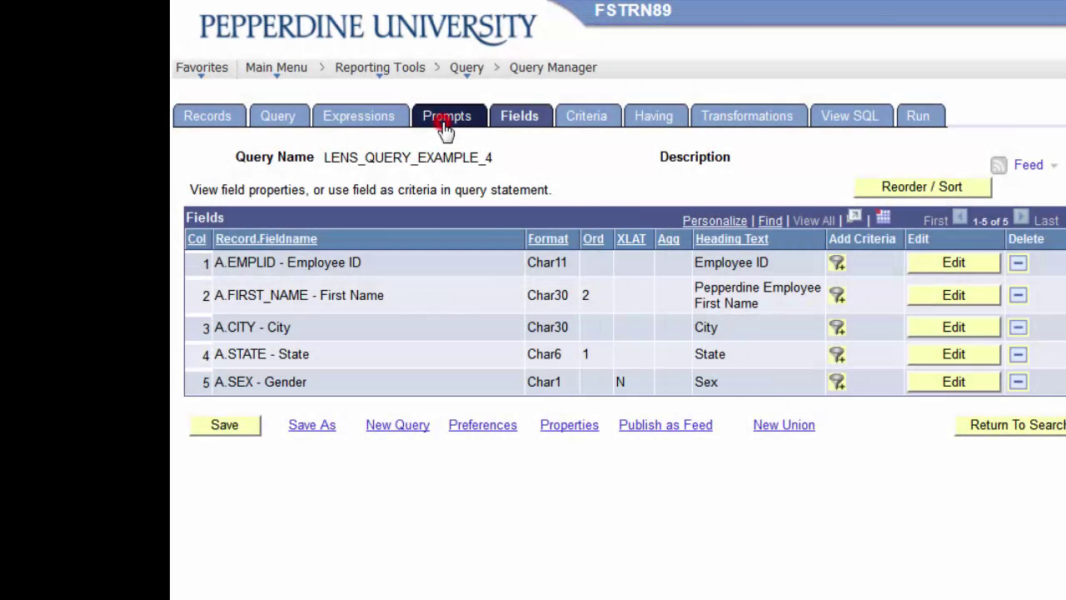
Add a new prompt and choose GENDER as its field
{"action": "left_click", "coordinate": [444, 124]}
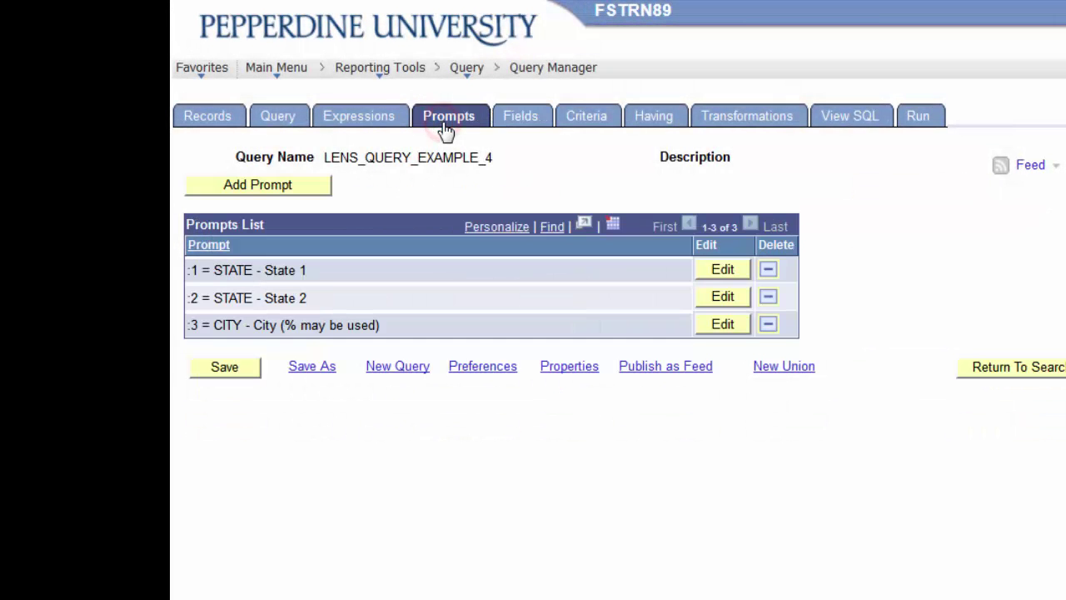
{"action": "left_click", "coordinate": [286, 187]}
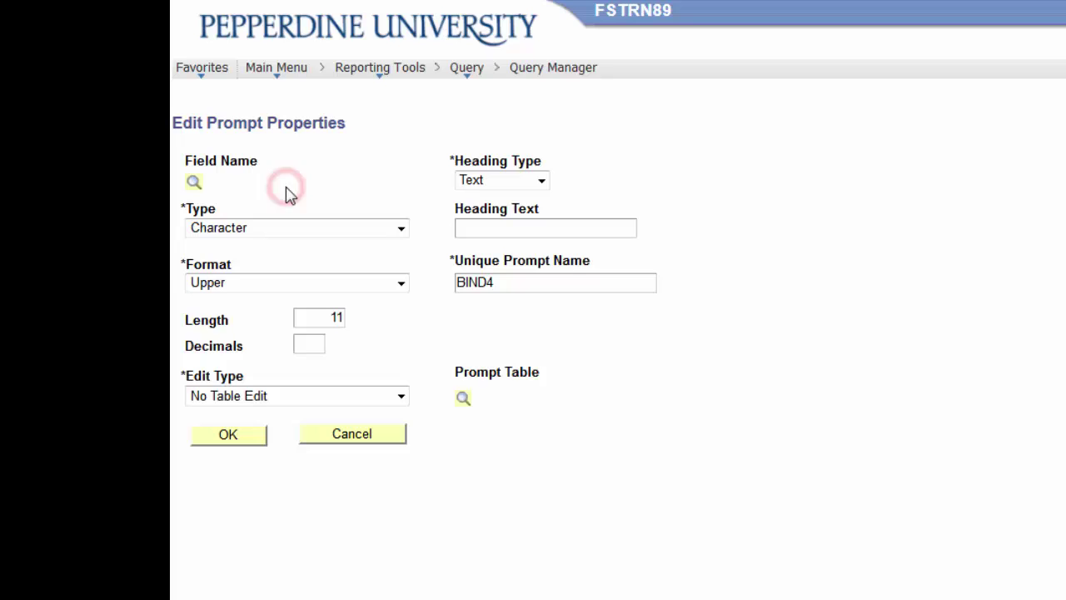
{"action": "left_click", "coordinate": [194, 182]}
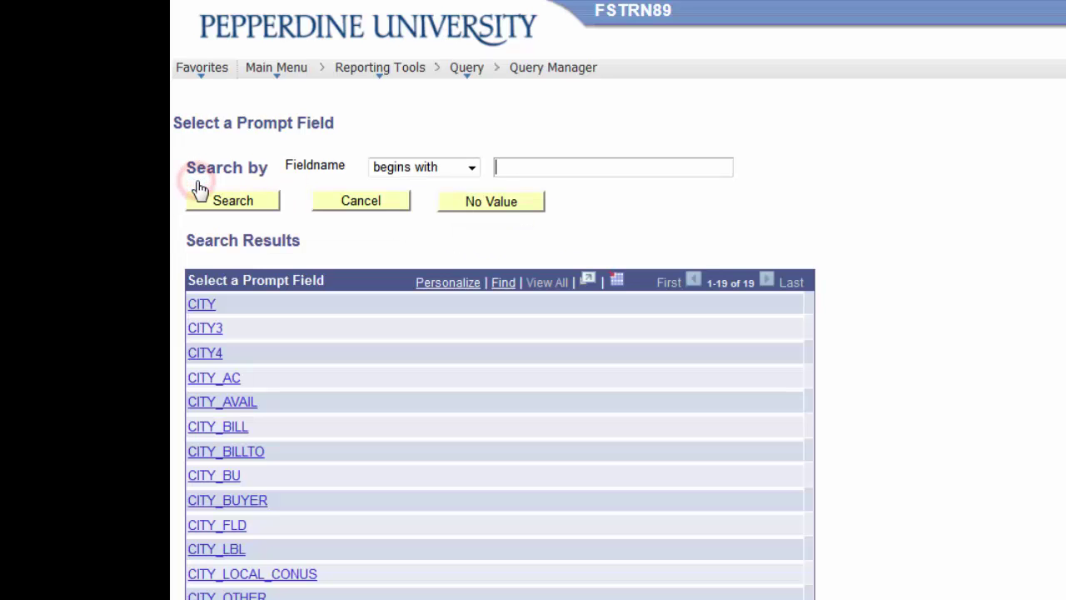
{"action": "left_click", "coordinate": [513, 165]}
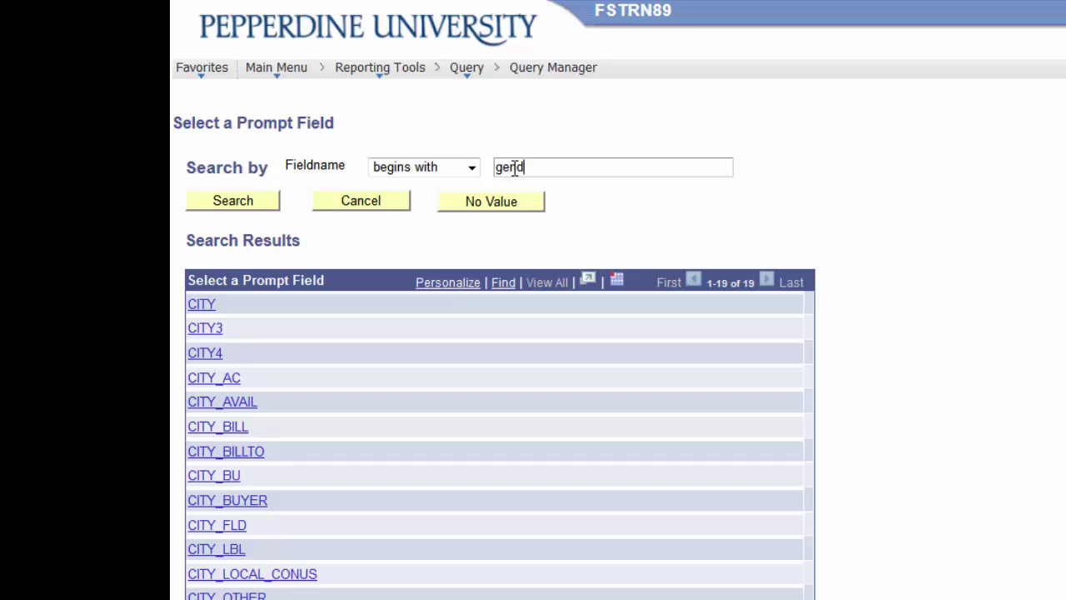
{"action": "type", "text": "gender"}
{"action": "key", "text": "Return"}
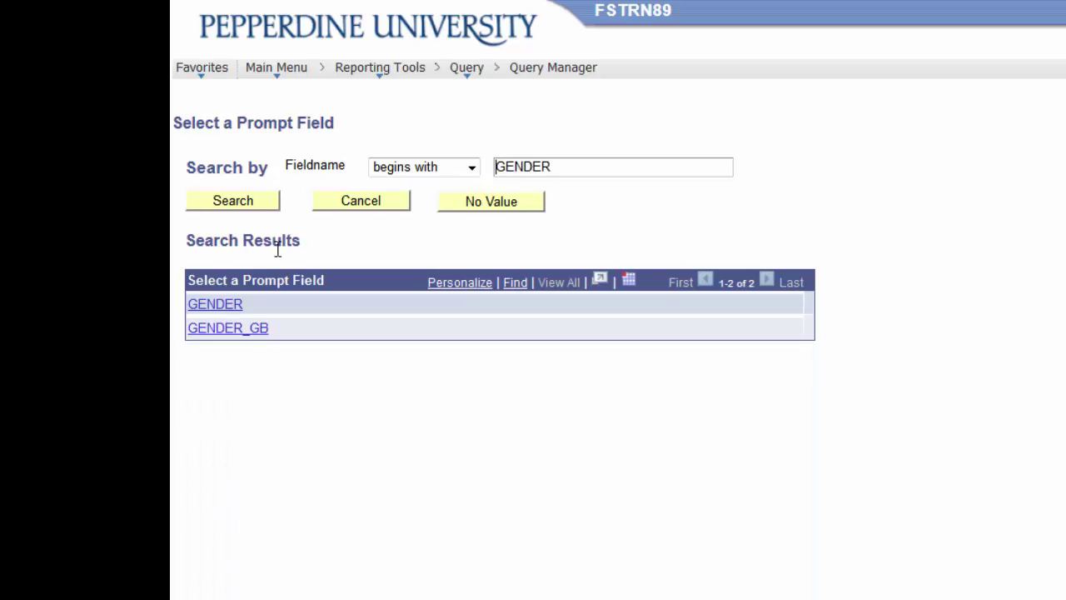
{"action": "left_click", "coordinate": [204, 305]}
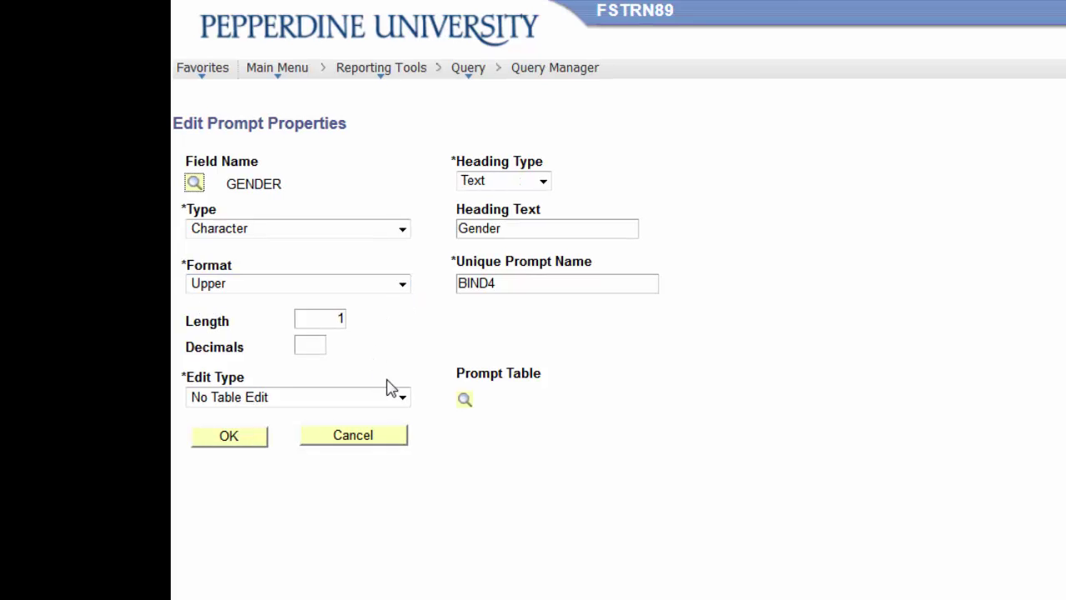
Set the GENDER prompt's edit type to Translate Table and its heading to the text "Gender", and accept the prompt
{"action": "left_click", "coordinate": [402, 397]}
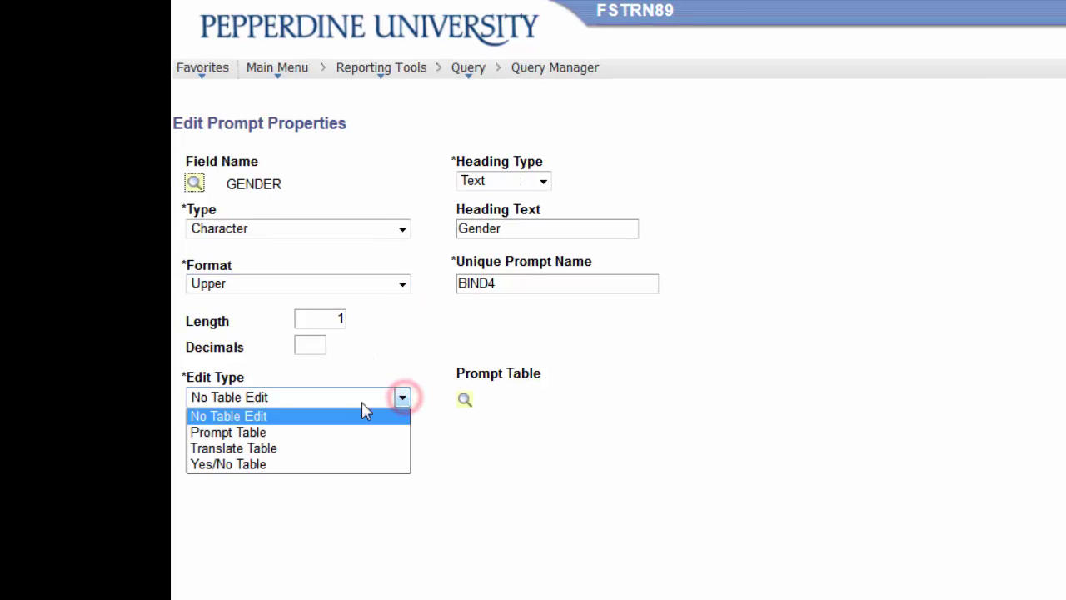
{"action": "left_click", "coordinate": [288, 450]}
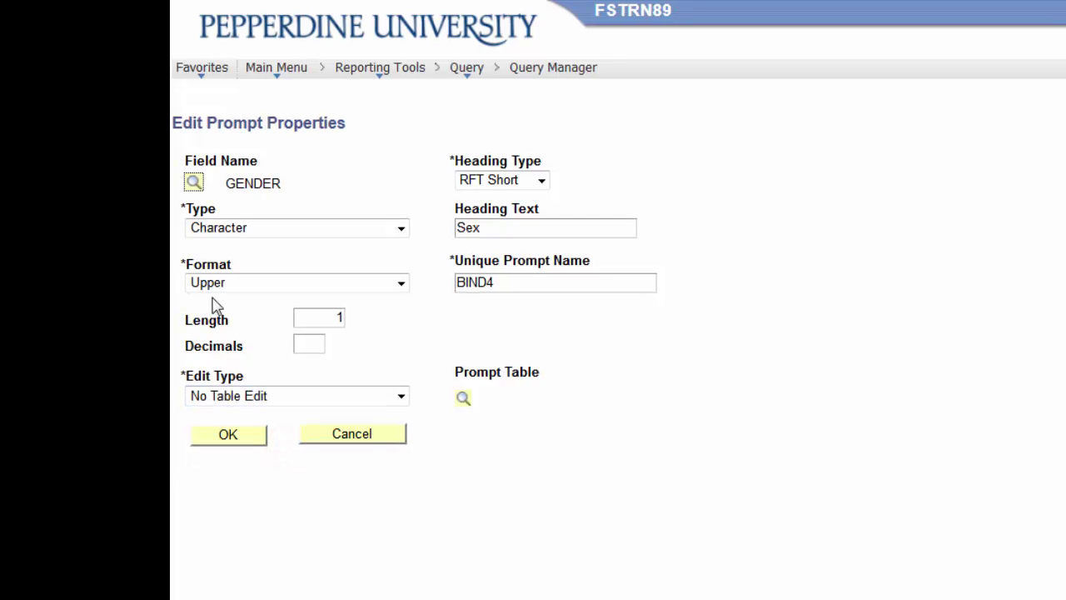
{"action": "left_click", "coordinate": [541, 180]}
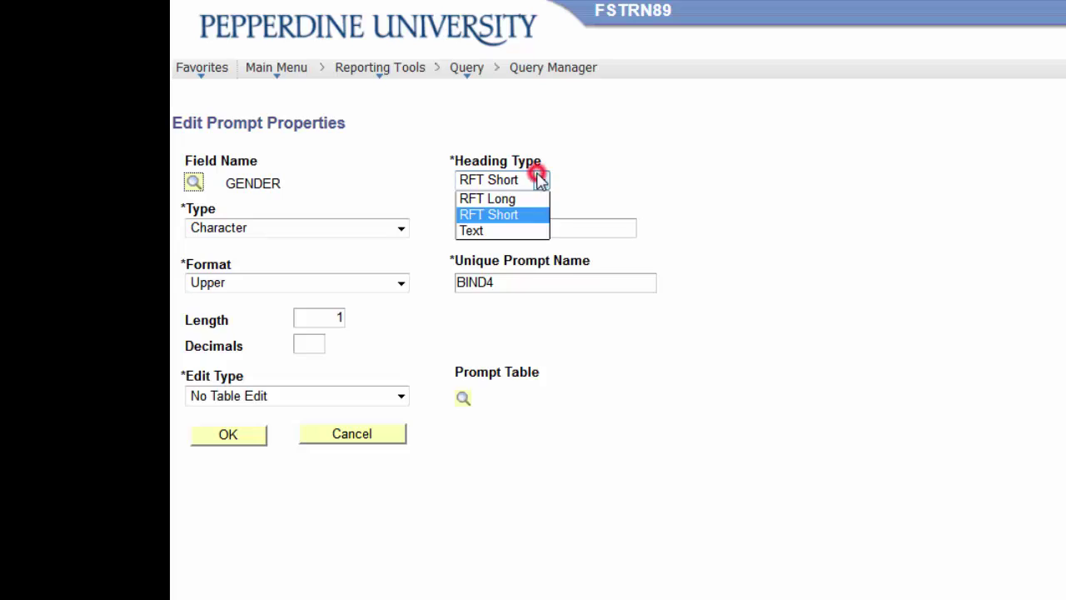
{"action": "left_click", "coordinate": [504, 230]}
{"action": "left_click_drag", "start_coordinate": [504, 231], "coordinate": [447, 228]}
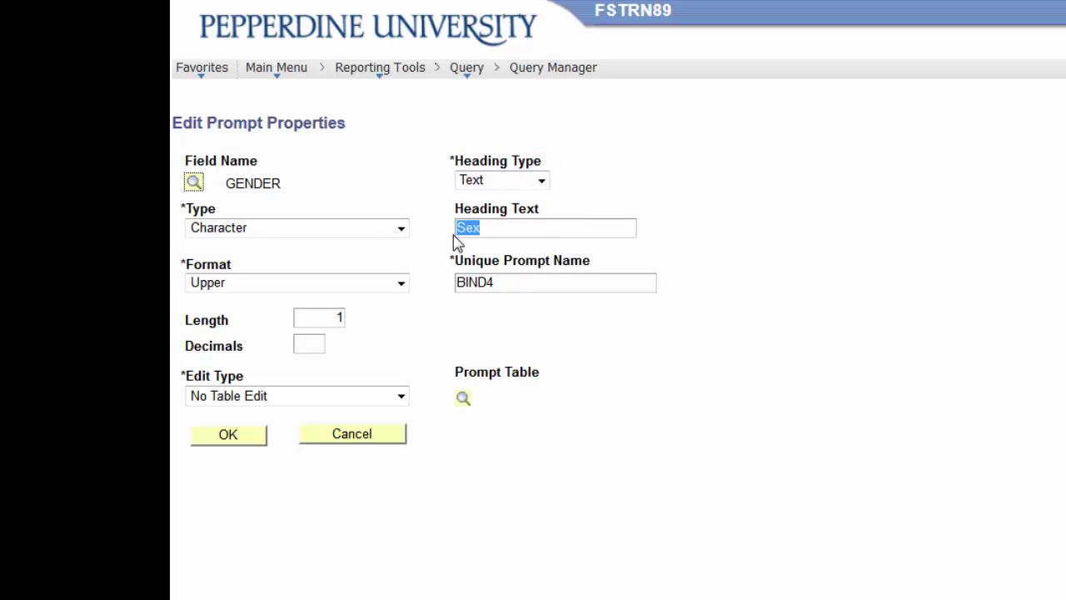
{"action": "type", "text": "Gender"}
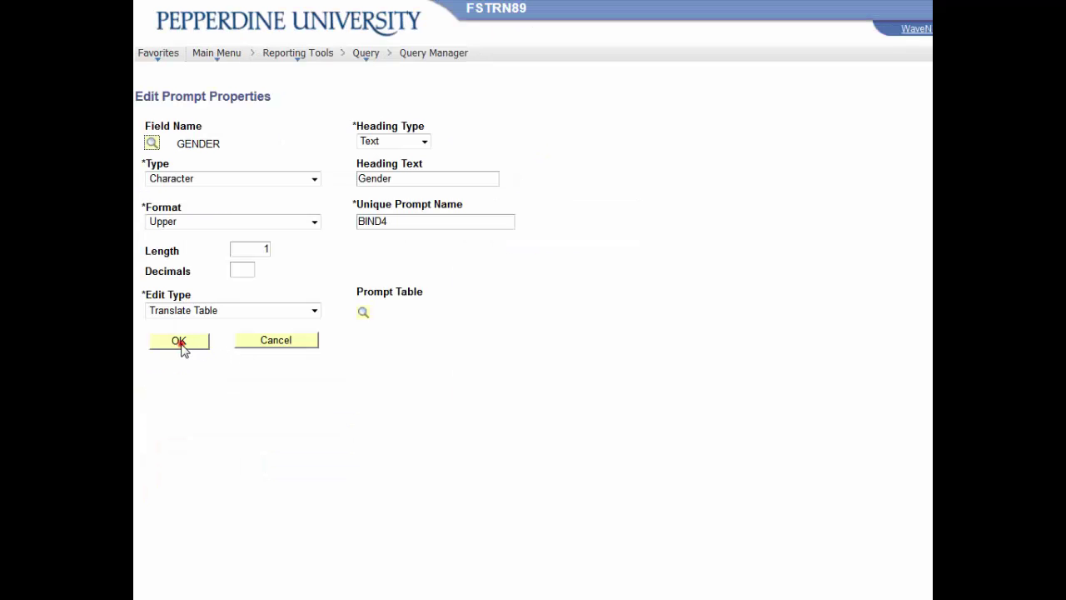
{"action": "left_click", "coordinate": [180, 343]}
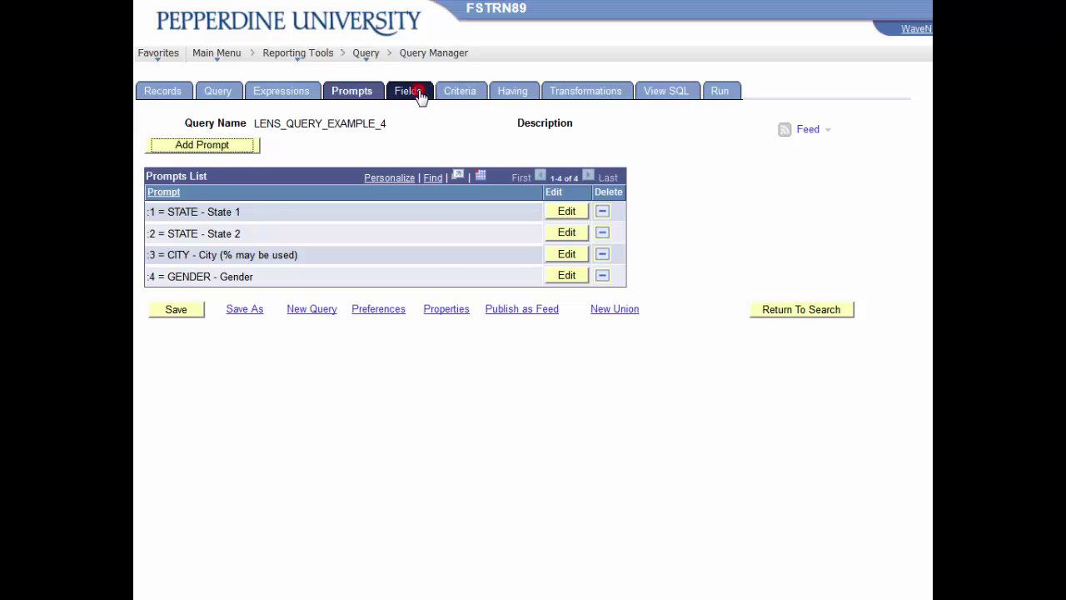
Give the SEX - Gender field the heading text "Gender" and the Long translate value, and accept its properties
{"action": "left_click", "coordinate": [419, 93]}
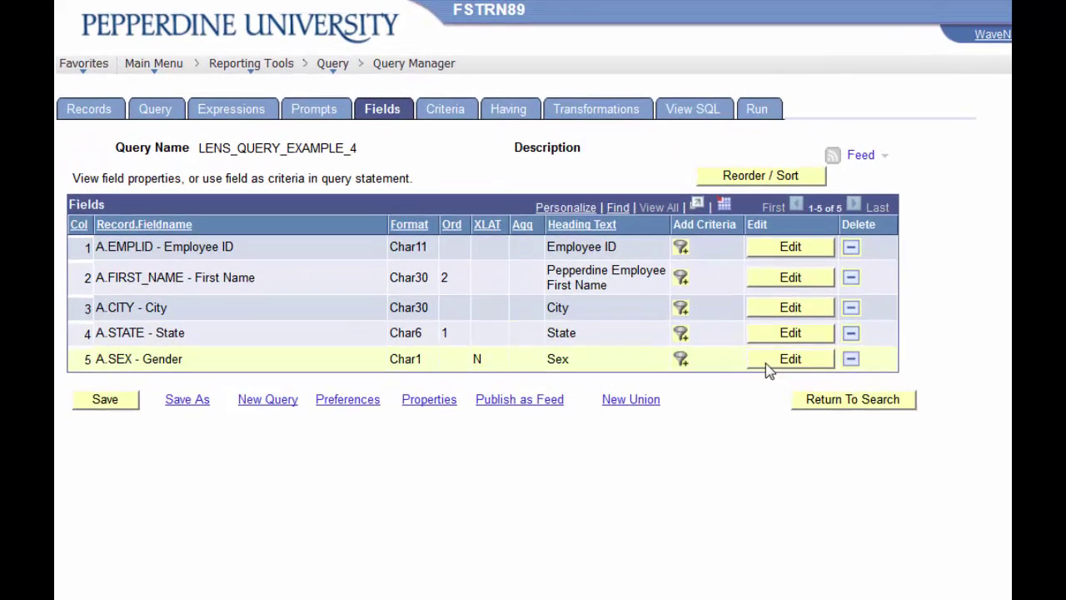
{"action": "left_click", "coordinate": [740, 302]}
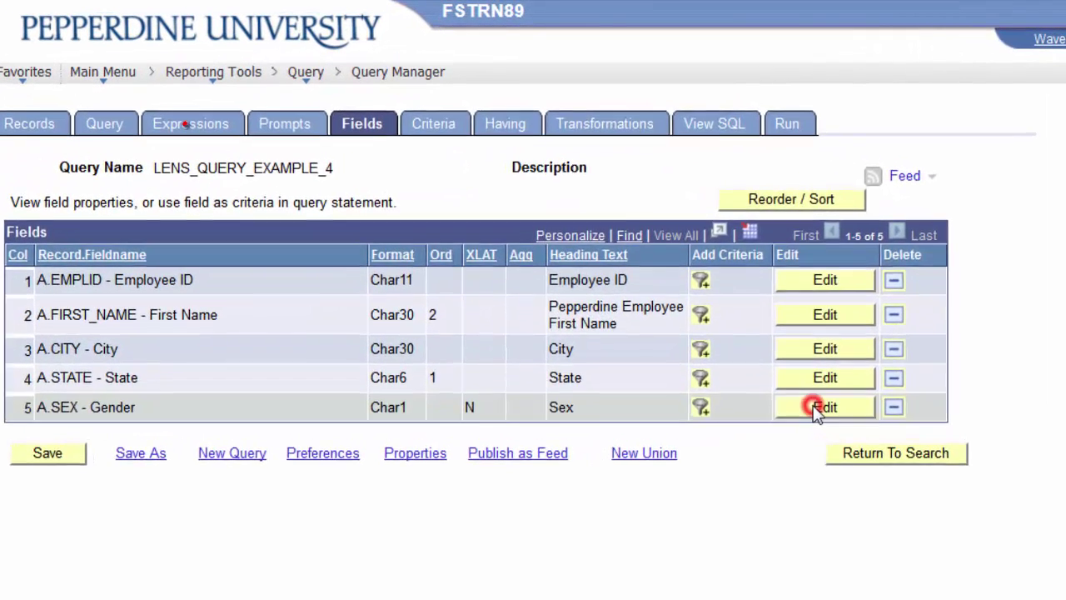
{"action": "left_click", "coordinate": [36, 278]}
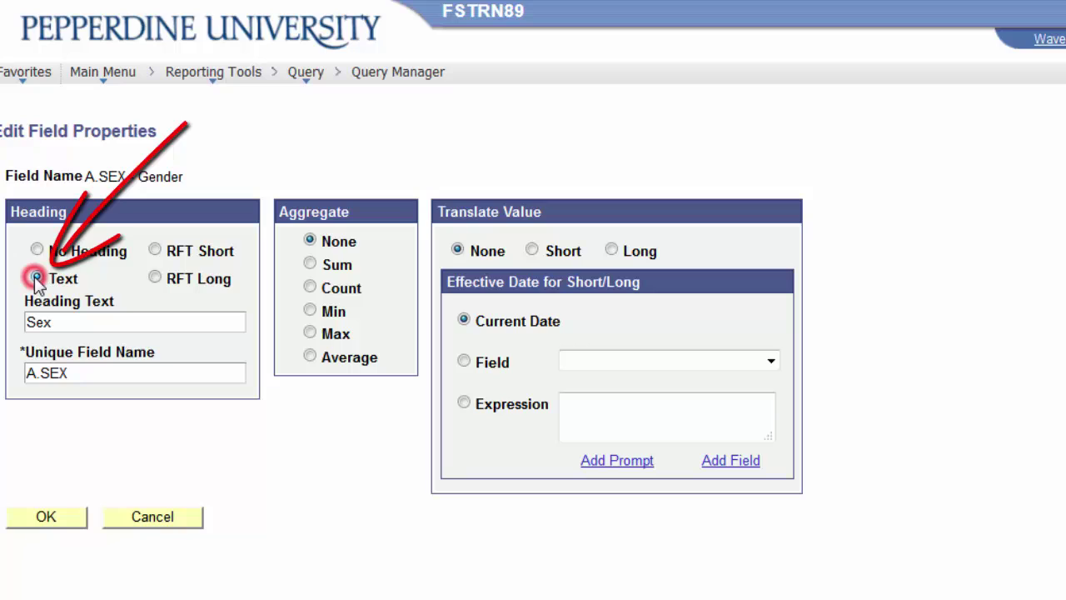
{"action": "double_click", "coordinate": [38, 322]}
{"action": "type", "text": "Gender"}
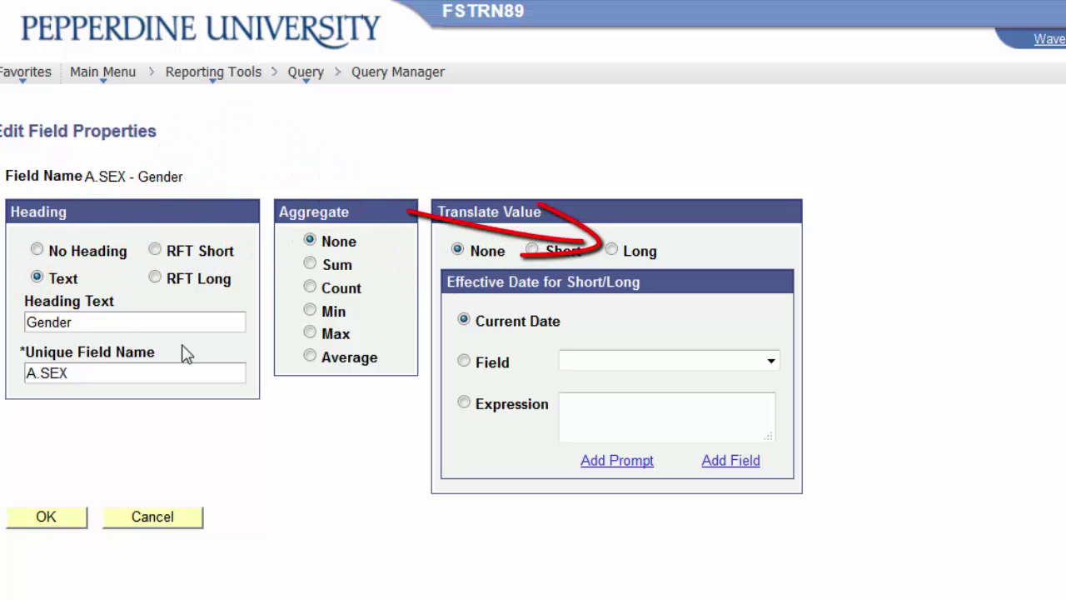
{"action": "left_click", "coordinate": [612, 251]}
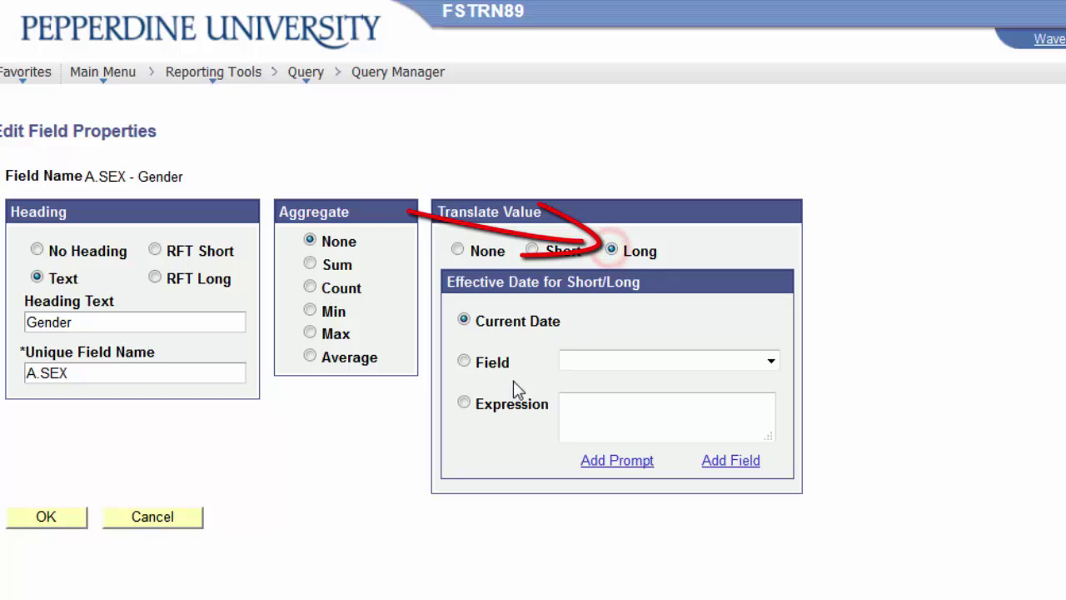
{"action": "left_click", "coordinate": [45, 516]}
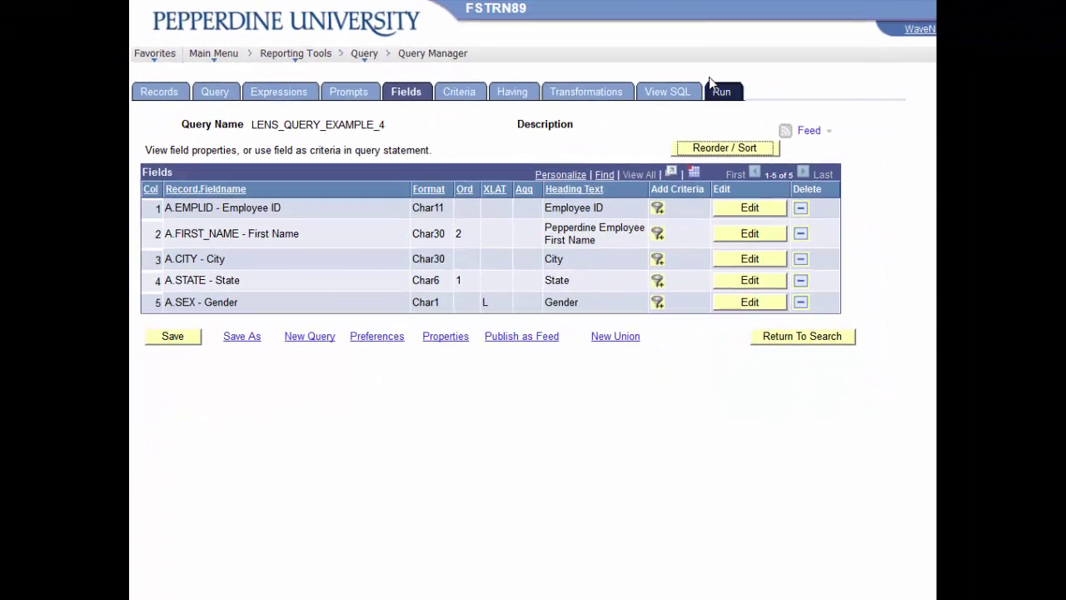
Run the query with CA as State 1 and Thou% as the City value
{"action": "left_click", "coordinate": [765, 114]}
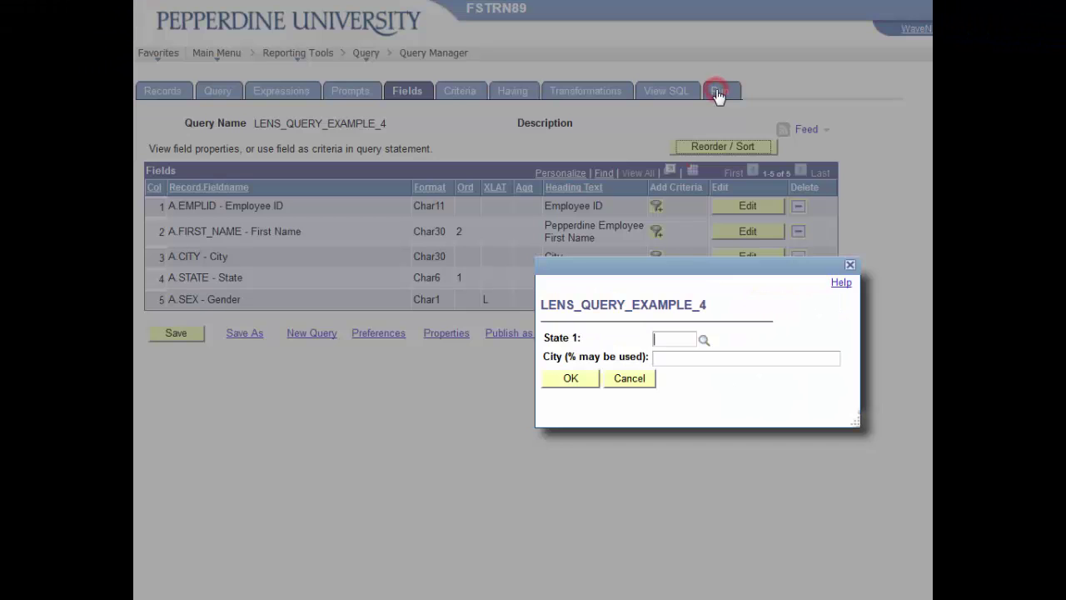
{"action": "left_click", "coordinate": [702, 346]}
{"action": "left_click", "coordinate": [528, 277]}
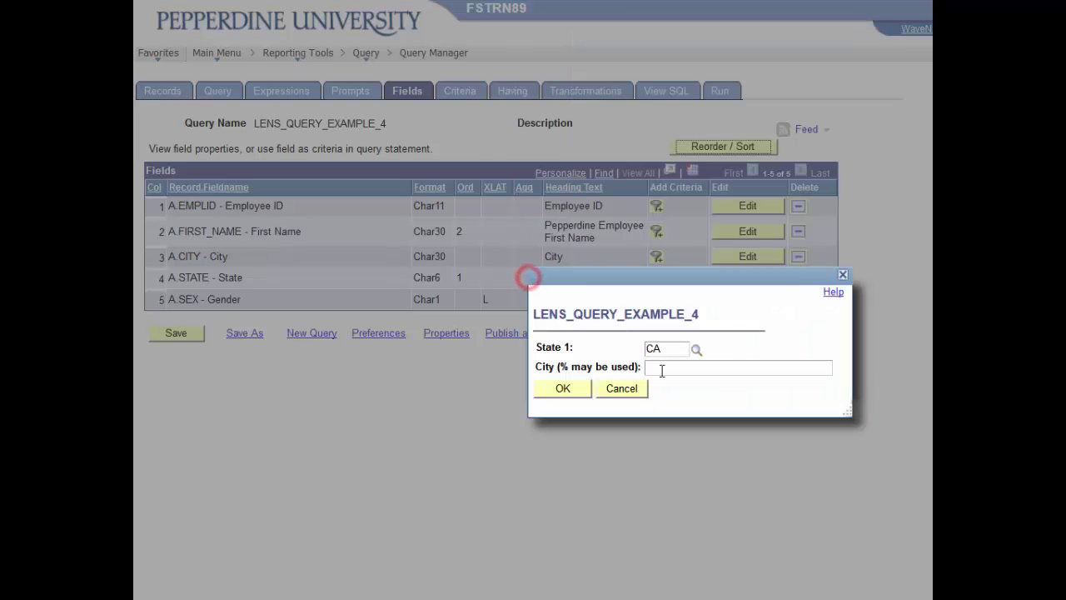
{"action": "left_click", "coordinate": [662, 371]}
{"action": "type", "text": "Thou%"}
{"action": "key", "text": "Return"}
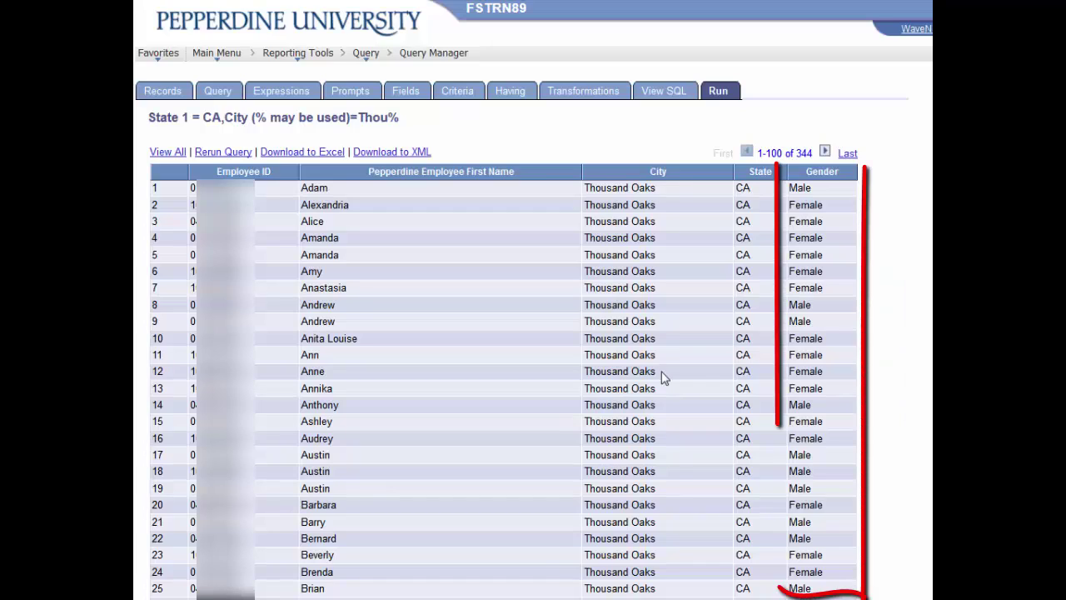
Add a new criterion and choose A.SEX - Gender as its first expression, finding the field by the search string "Gender"
{"action": "left_click", "coordinate": [472, 95]}
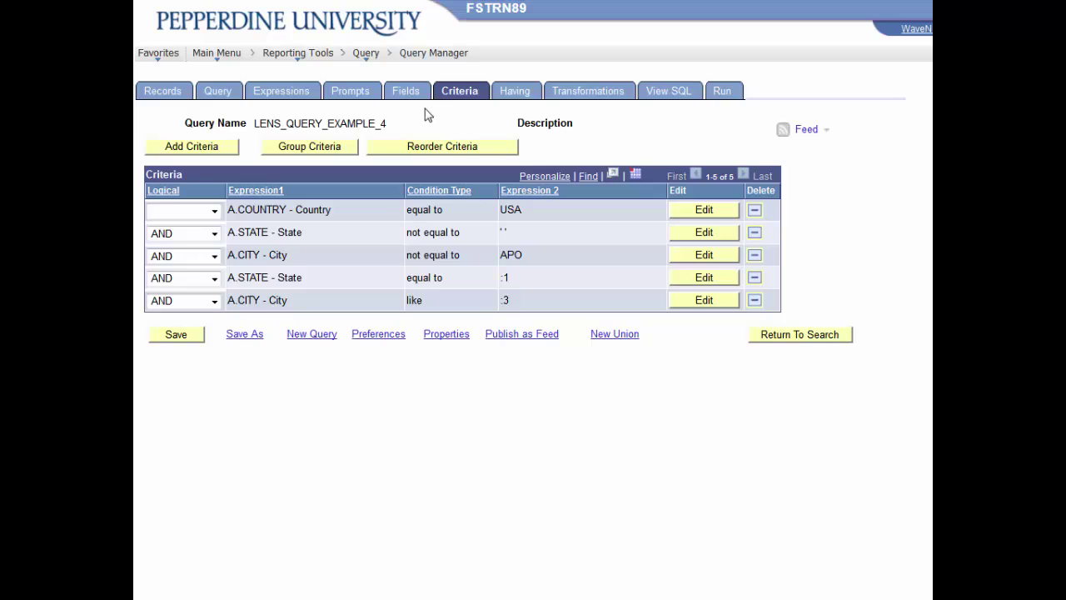
{"action": "left_click", "coordinate": [211, 153]}
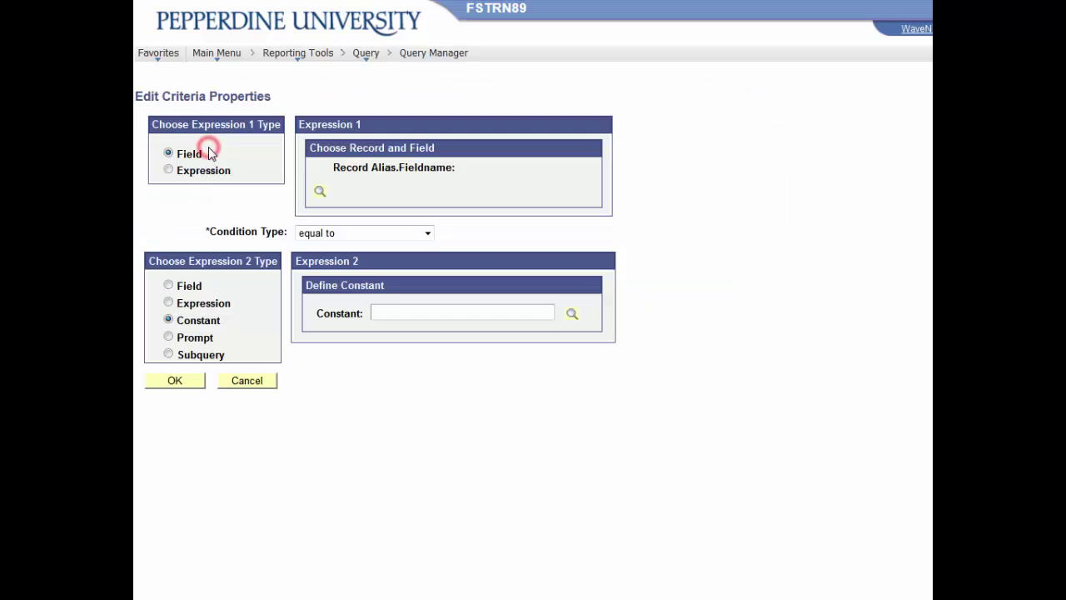
{"action": "left_click", "coordinate": [319, 194]}
{"action": "left_click", "coordinate": [341, 192]}
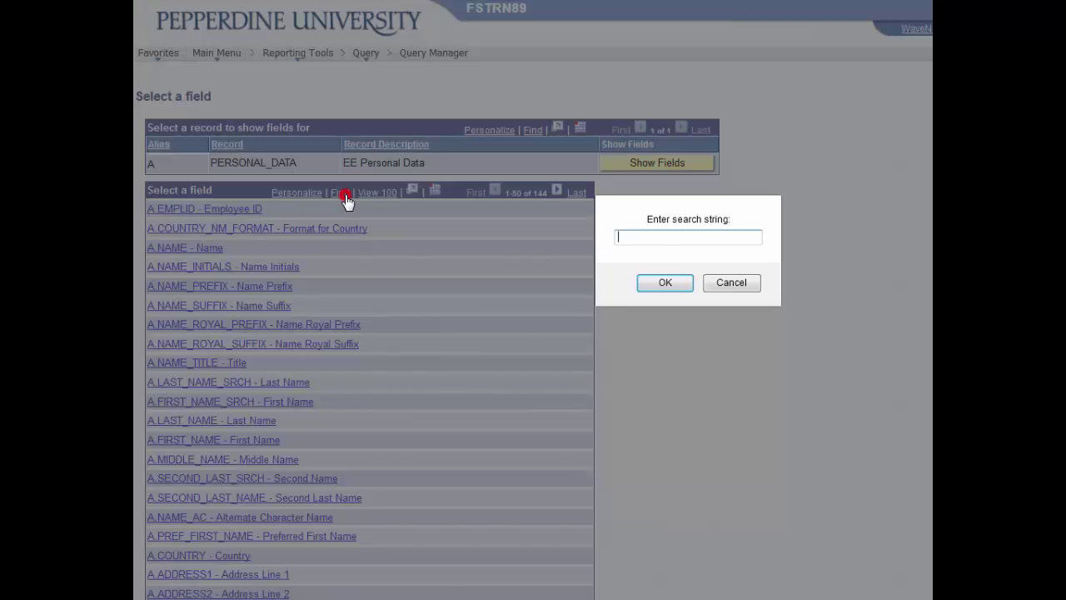
{"action": "left_click", "coordinate": [677, 242]}
{"action": "type", "text": "Gender"}
{"action": "key", "text": "Return"}
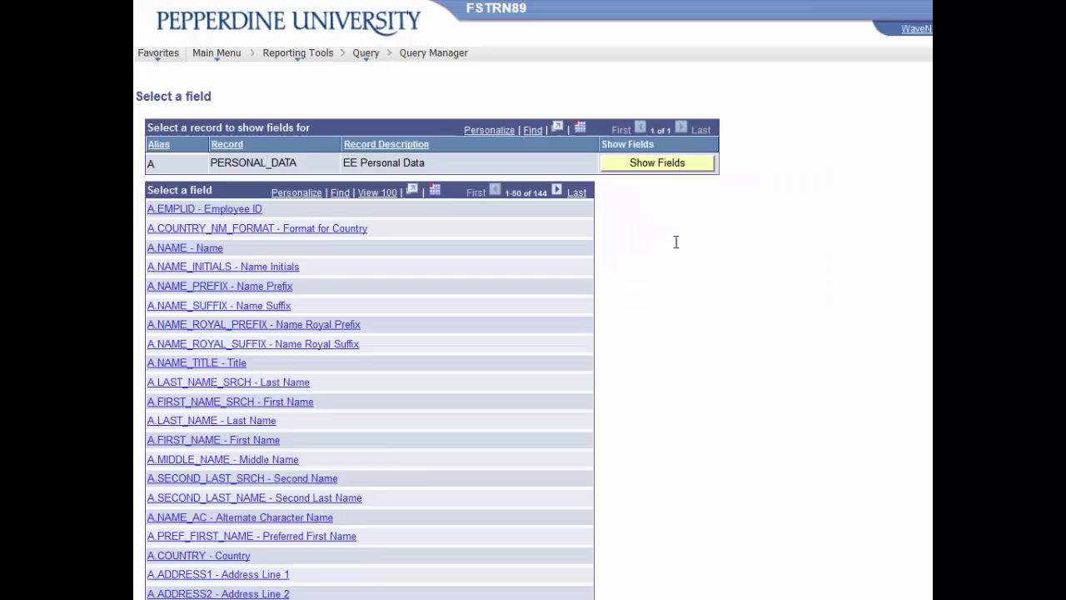
{"action": "left_click", "coordinate": [201, 210]}
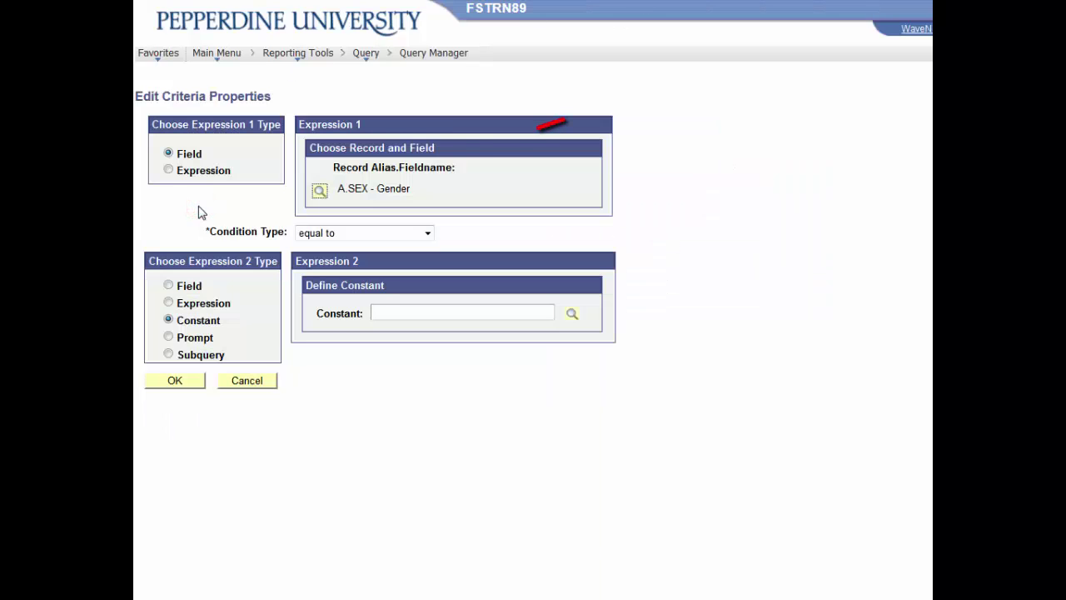
Set the gender criterion's second expression to the Gender prompt (:4) and accept the criterion
{"action": "left_click", "coordinate": [169, 338]}
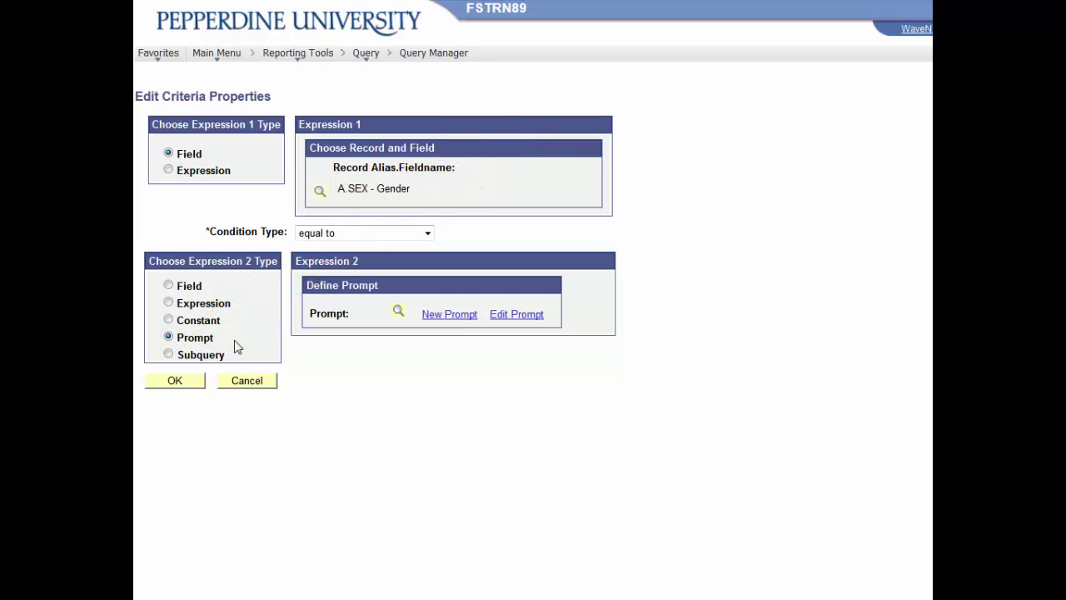
{"action": "left_click", "coordinate": [398, 311]}
{"action": "left_click", "coordinate": [233, 201]}
{"action": "left_click", "coordinate": [176, 382]}
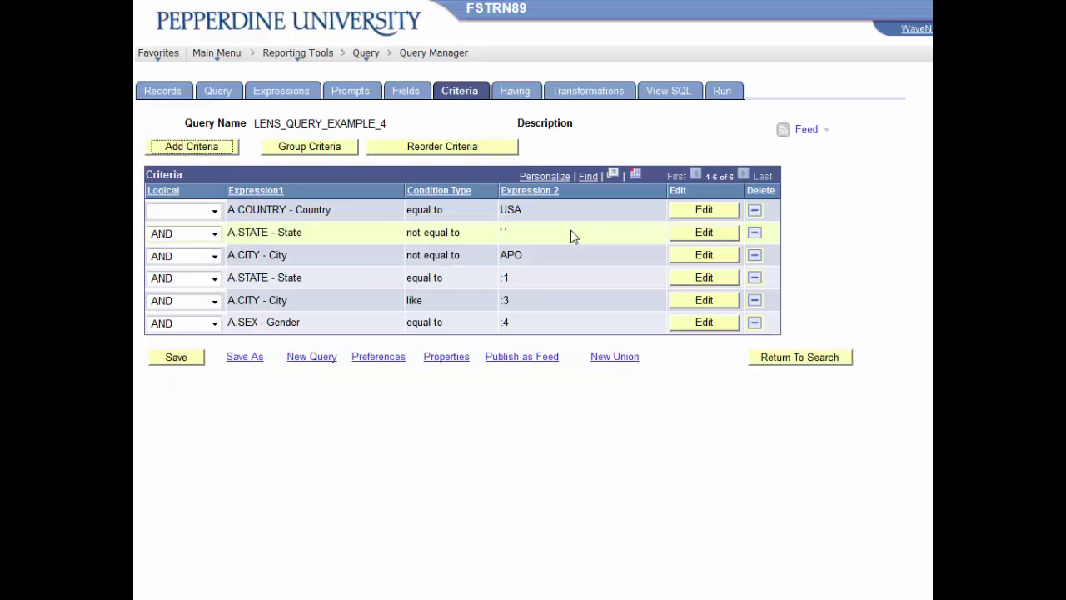
Run the query with CA as State 1, Malibu as City and Female as Gender, and look through the results
{"action": "left_click", "coordinate": [723, 93]}
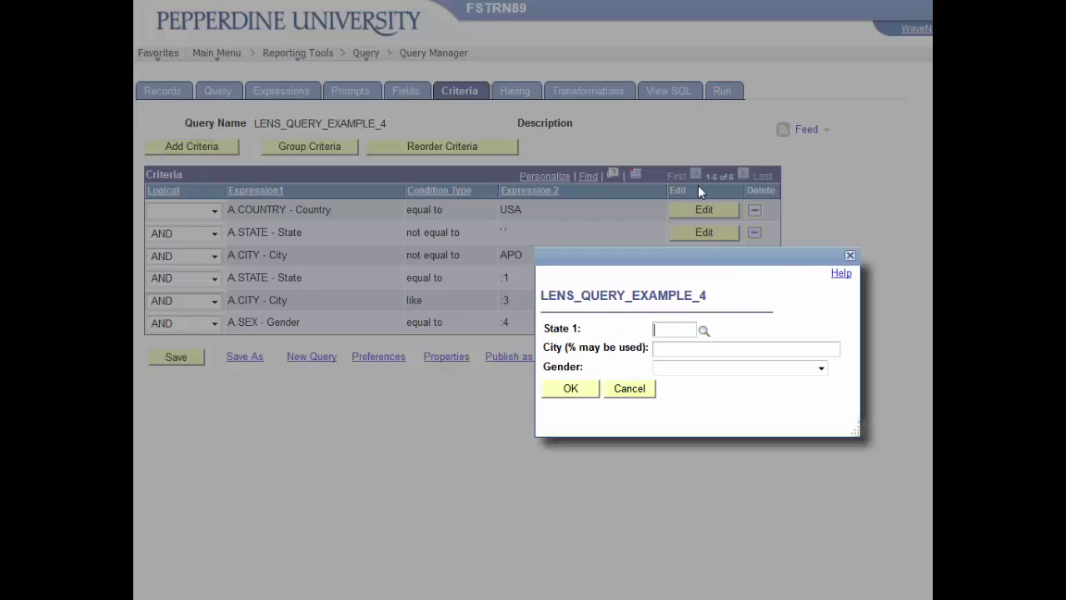
{"action": "left_click", "coordinate": [704, 332]}
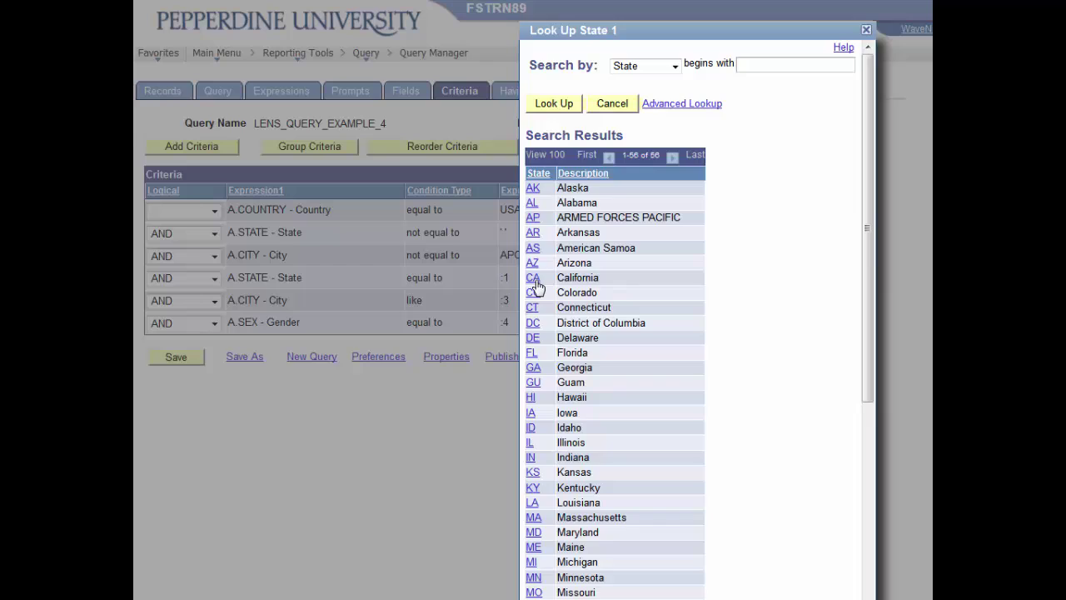
{"action": "left_click", "coordinate": [534, 280]}
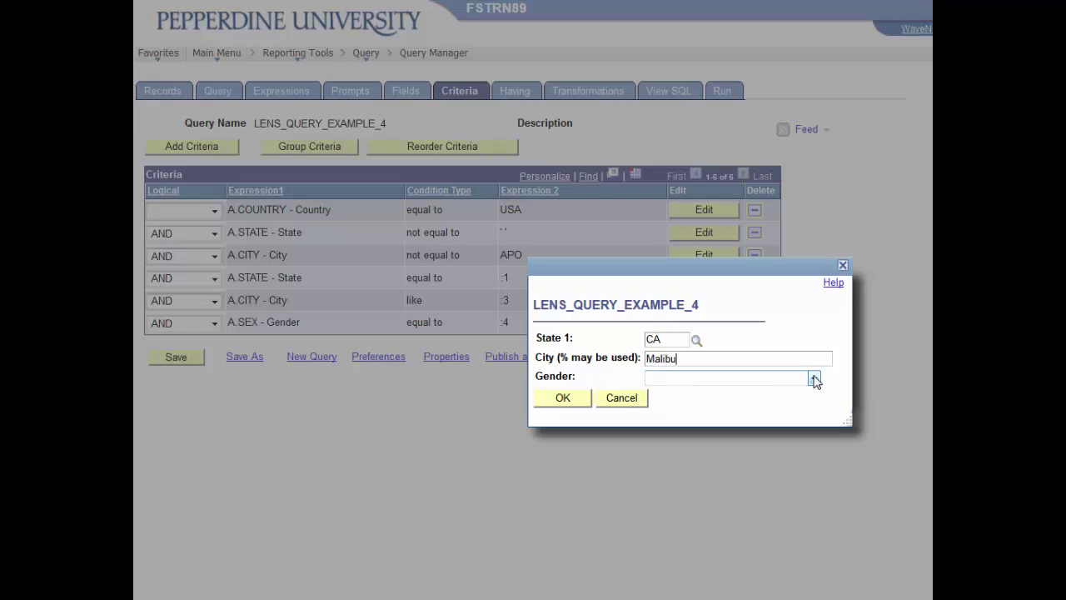
{"action": "left_click", "coordinate": [814, 378]}
{"action": "left_click", "coordinate": [696, 403]}
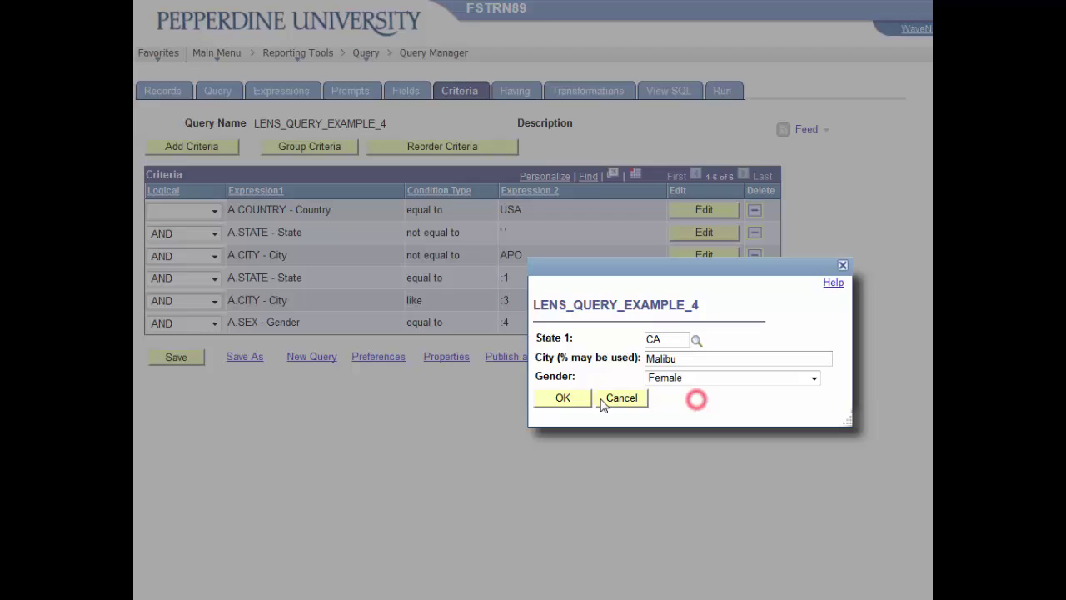
{"action": "left_click", "coordinate": [565, 399]}
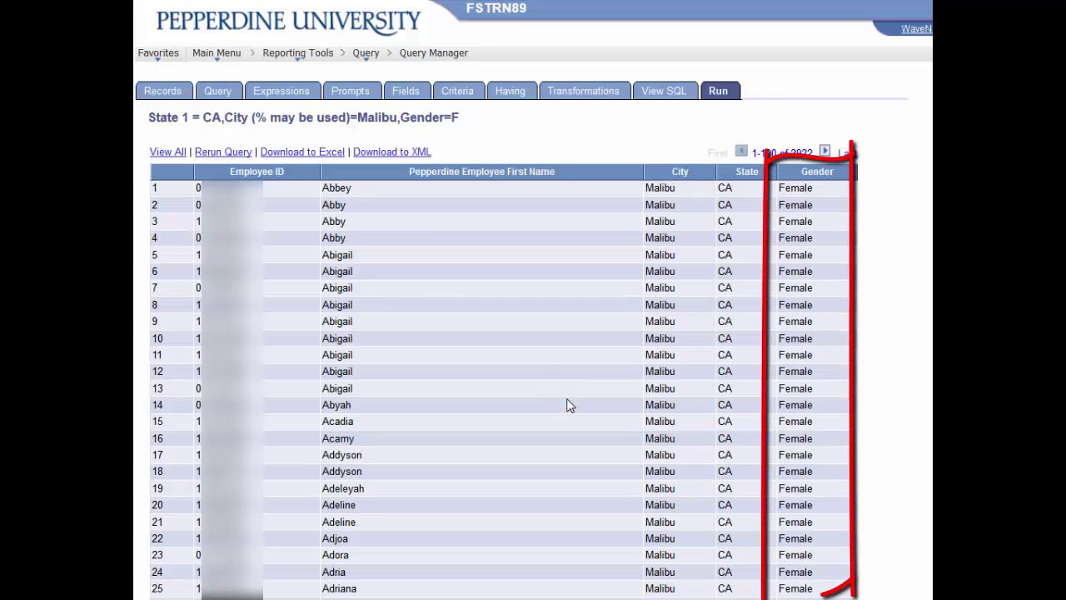
{"action": "scroll", "coordinate": [500, 333], "scroll_direction": "down", "scroll_amount": 3}
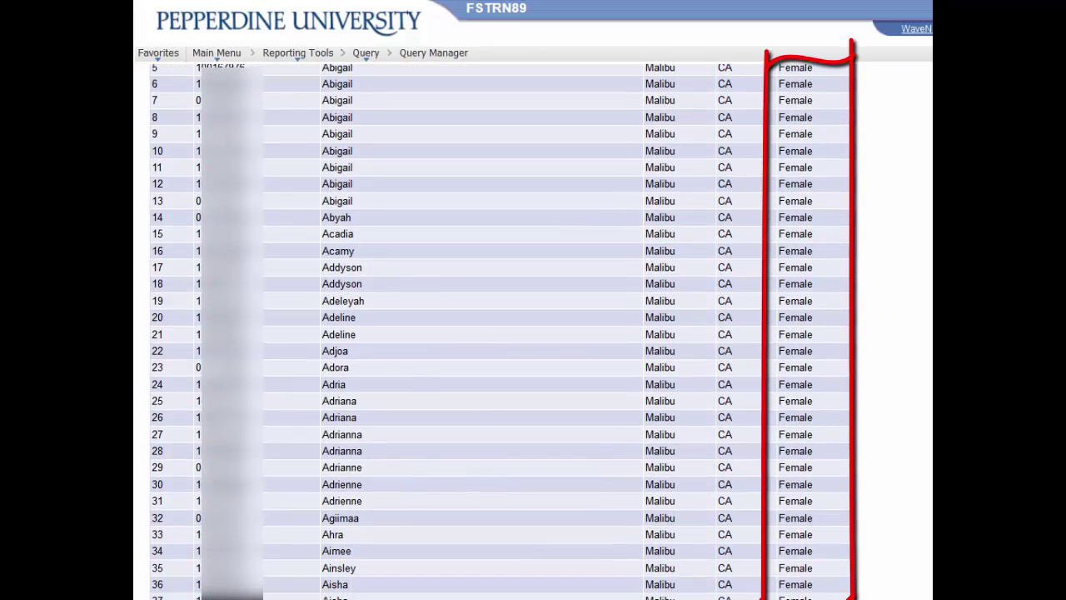
{"action": "scroll", "coordinate": [500, 333], "scroll_direction": "up", "scroll_amount": 3}
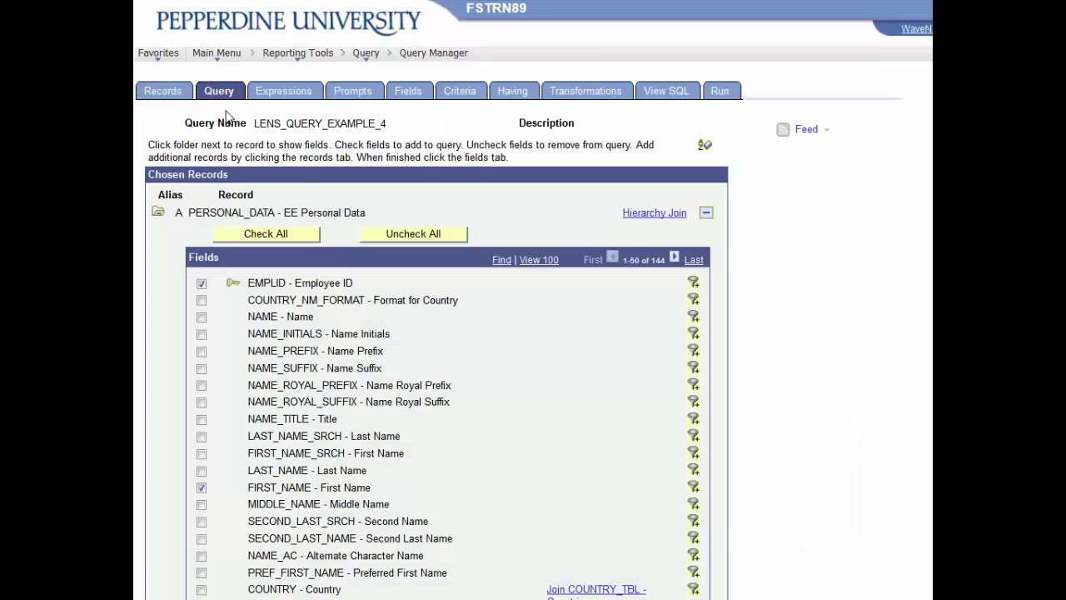
Find the FT_STUDENT - Full-Time Student field in the PERSONAL_DATA record, add it to the query and show the field list
{"action": "left_click", "coordinate": [503, 260]}
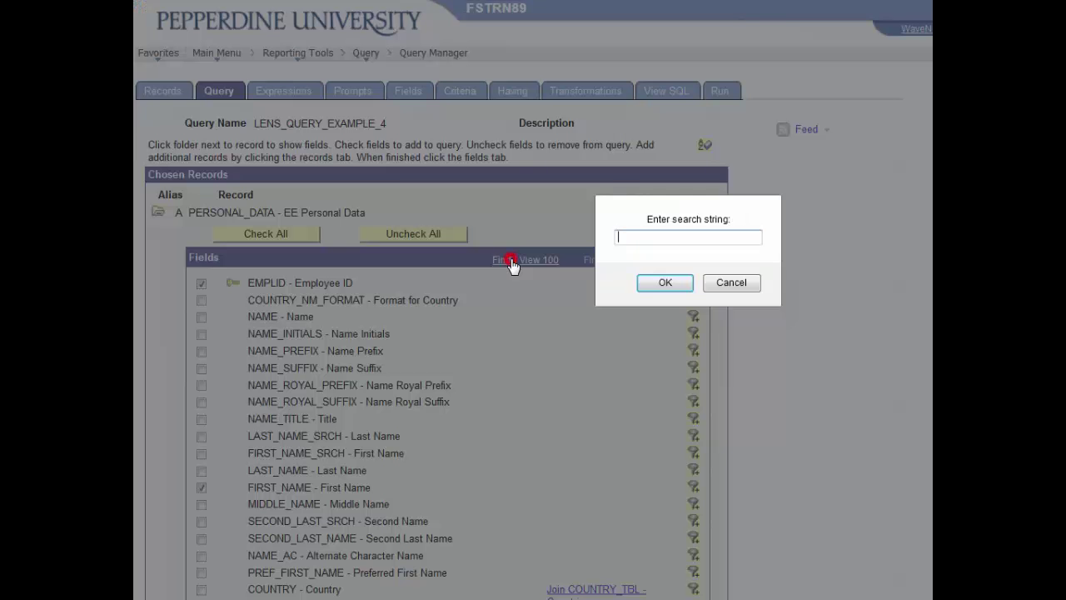
{"action": "left_click", "coordinate": [628, 237]}
{"action": "key", "text": "Return"}
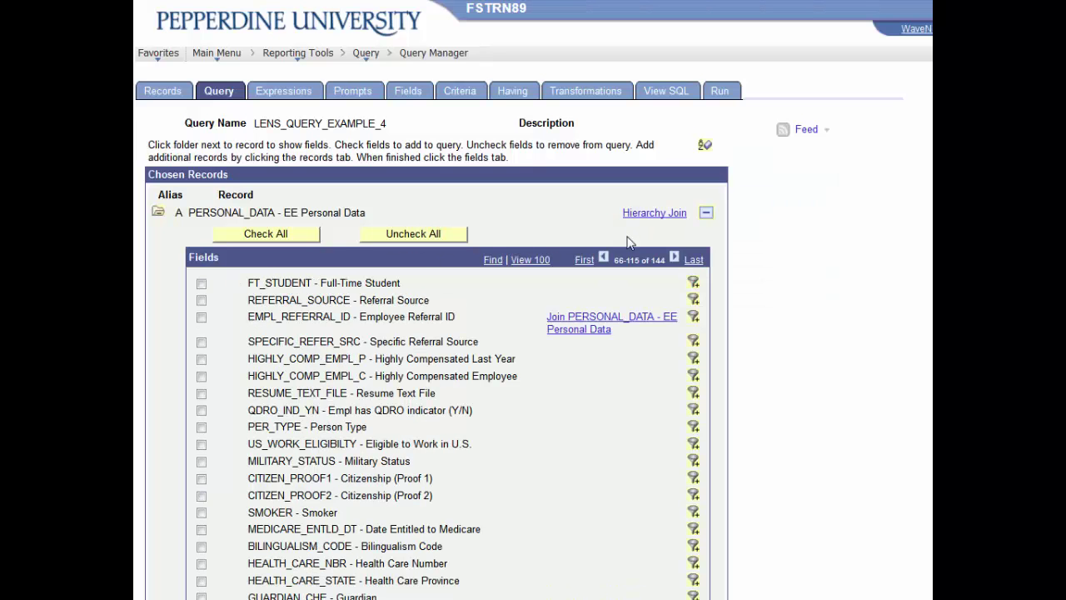
{"action": "left_click", "coordinate": [407, 91]}
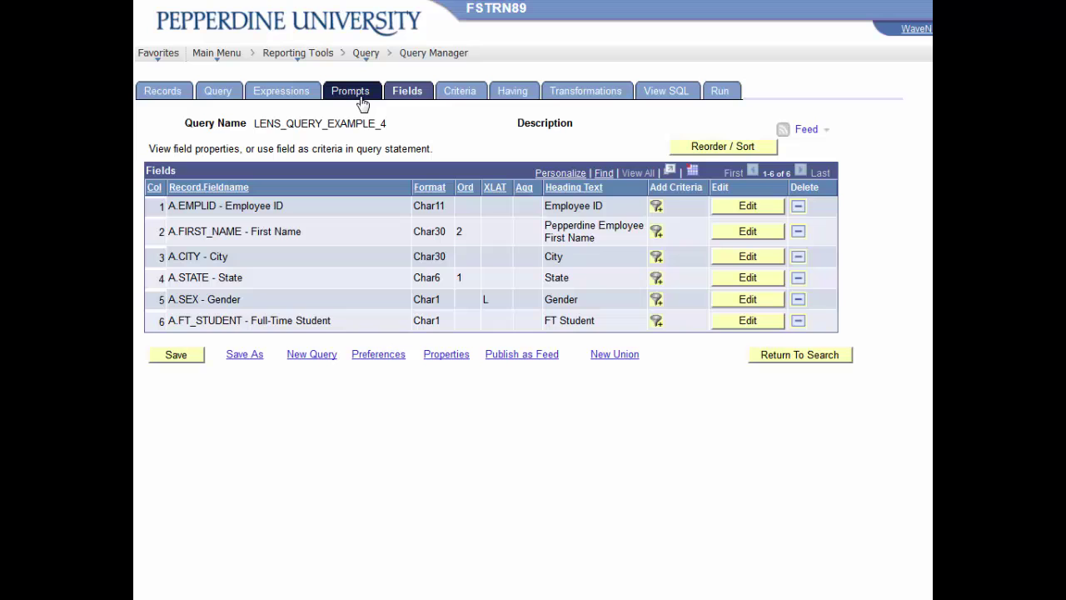
Add a new prompt and choose FT_STUDENT as its field by searching for field names that contain "student"
{"action": "left_click", "coordinate": [359, 96]}
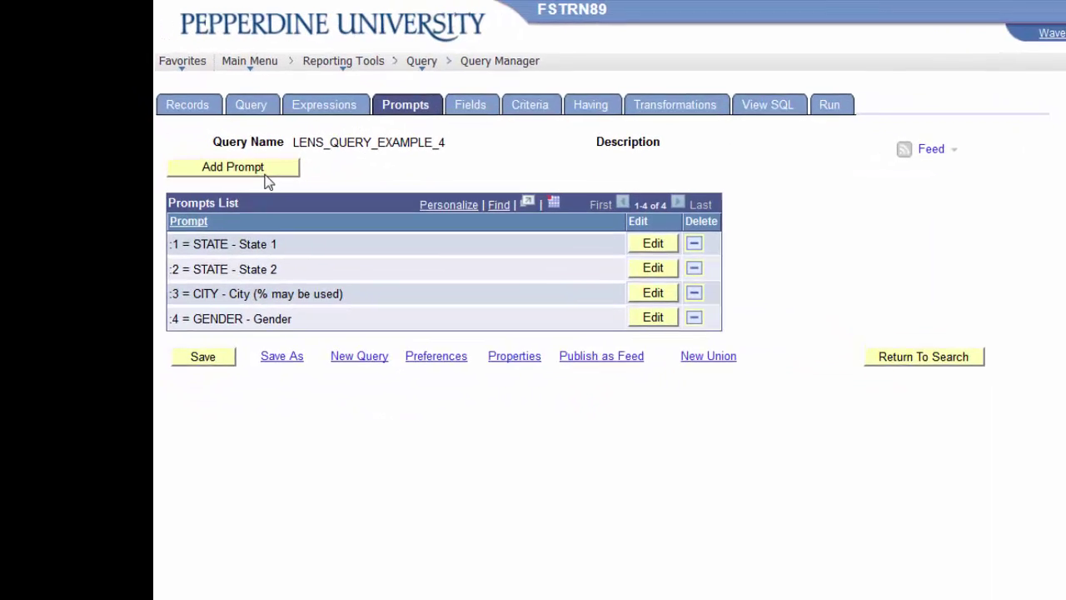
{"action": "left_click", "coordinate": [208, 146]}
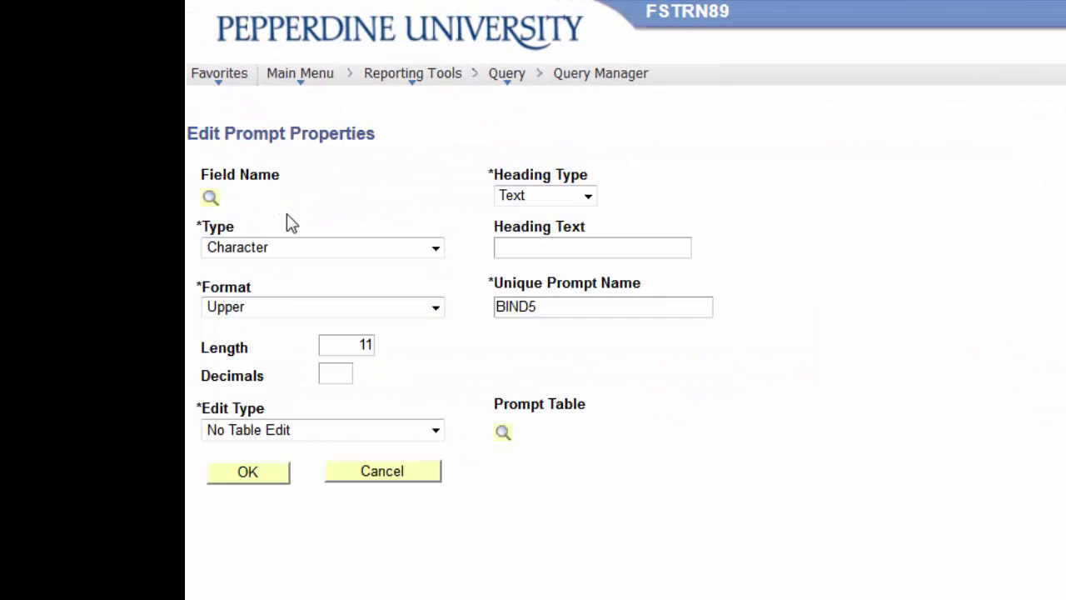
{"action": "left_click", "coordinate": [211, 198]}
{"action": "left_click", "coordinate": [214, 213]}
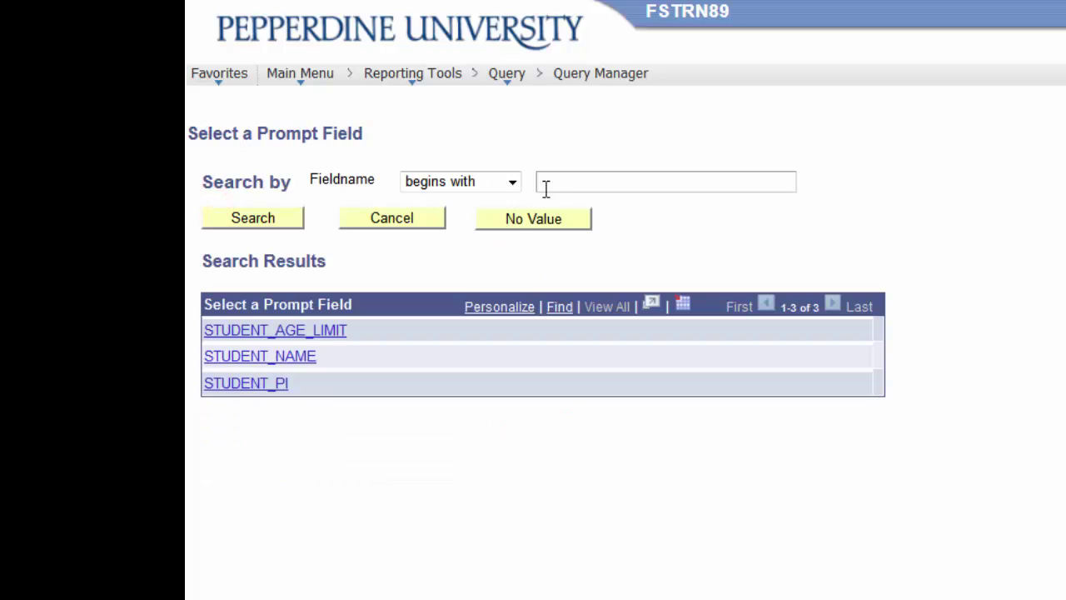
{"action": "left_click", "coordinate": [512, 181]}
{"action": "left_click", "coordinate": [475, 220]}
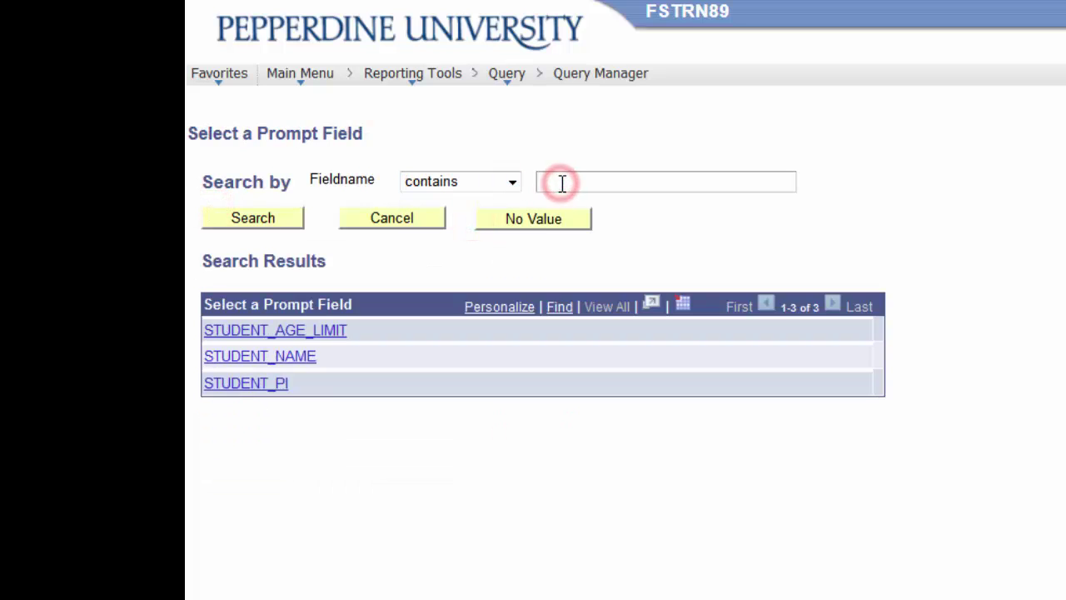
{"action": "type", "text": "student"}
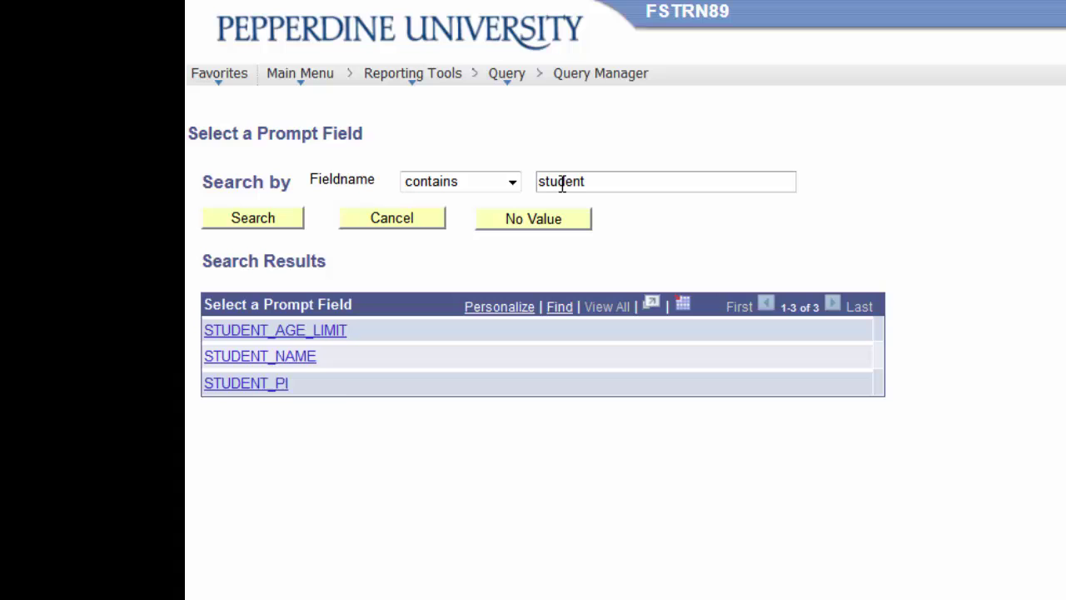
{"action": "key", "text": "Return"}
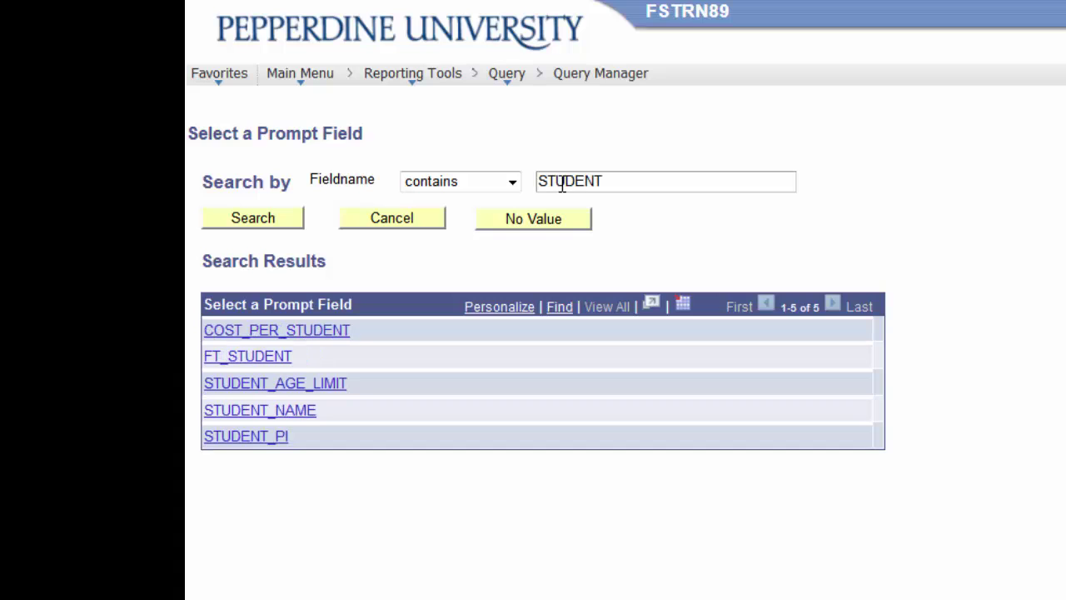
{"action": "left_click", "coordinate": [250, 356]}
Give the FT_STUDENT prompt the text heading "FT Student (check for yes)" and the Yes/No Table edit type, and accept it
{"action": "left_click", "coordinate": [589, 198]}
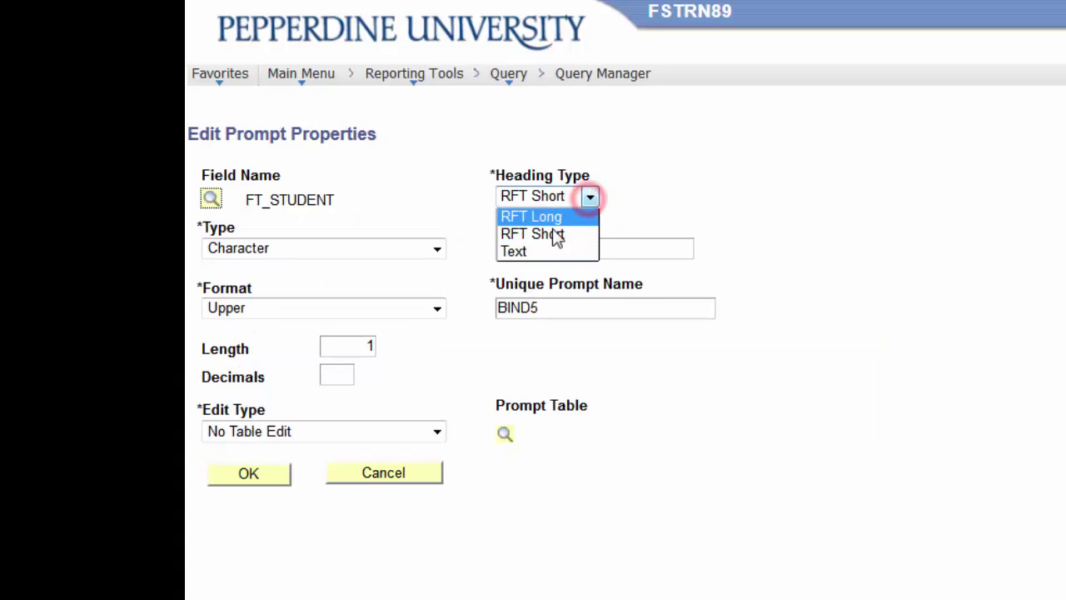
{"action": "left_click", "coordinate": [542, 251]}
{"action": "left_click", "coordinate": [588, 247]}
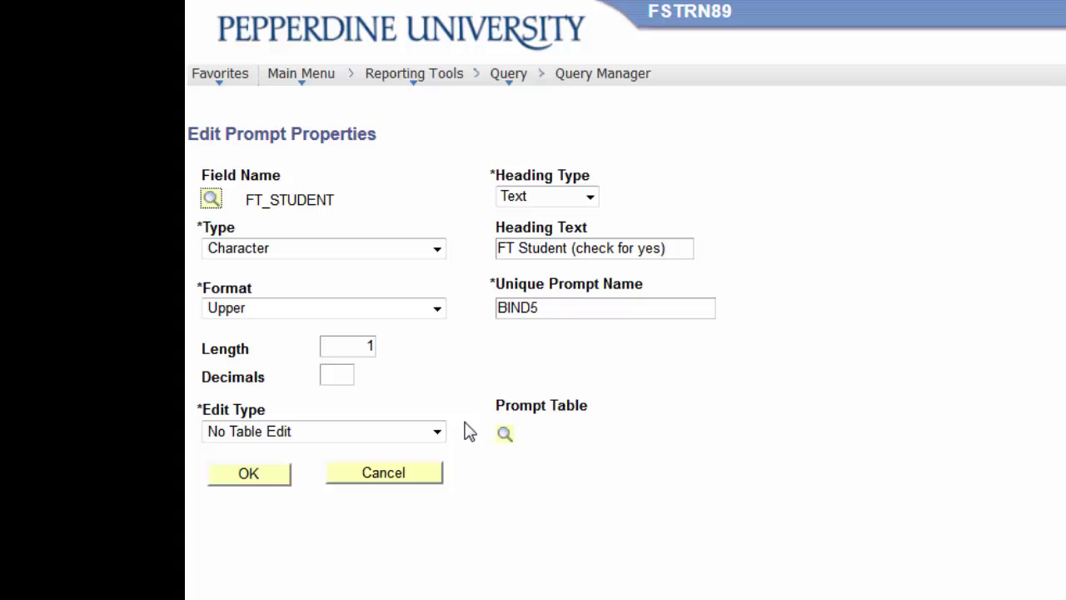
{"action": "left_click", "coordinate": [437, 433]}
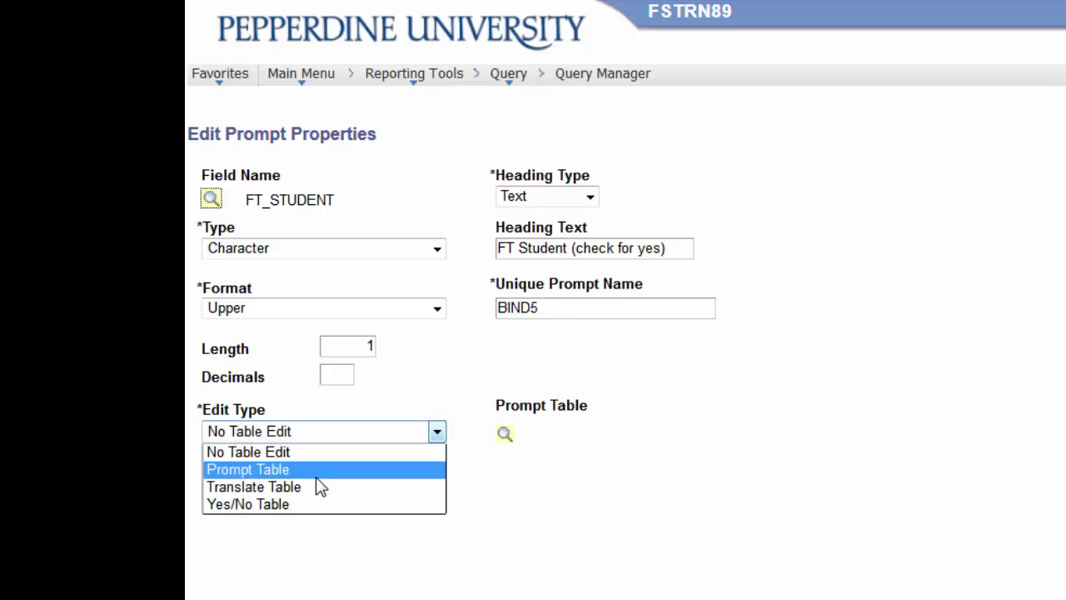
{"action": "left_click", "coordinate": [275, 504]}
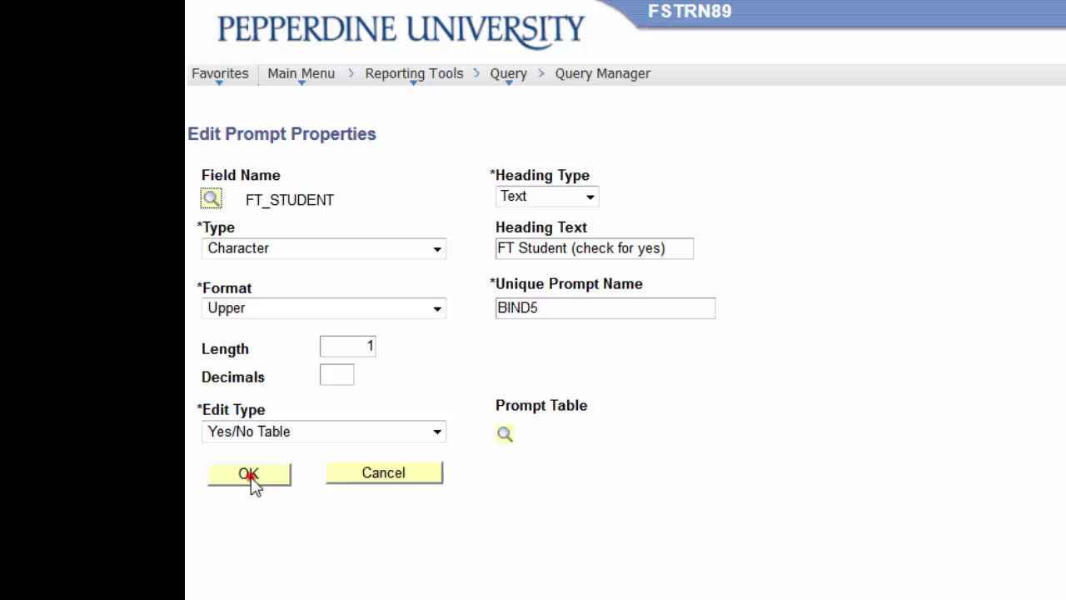
{"action": "left_click", "coordinate": [250, 476]}
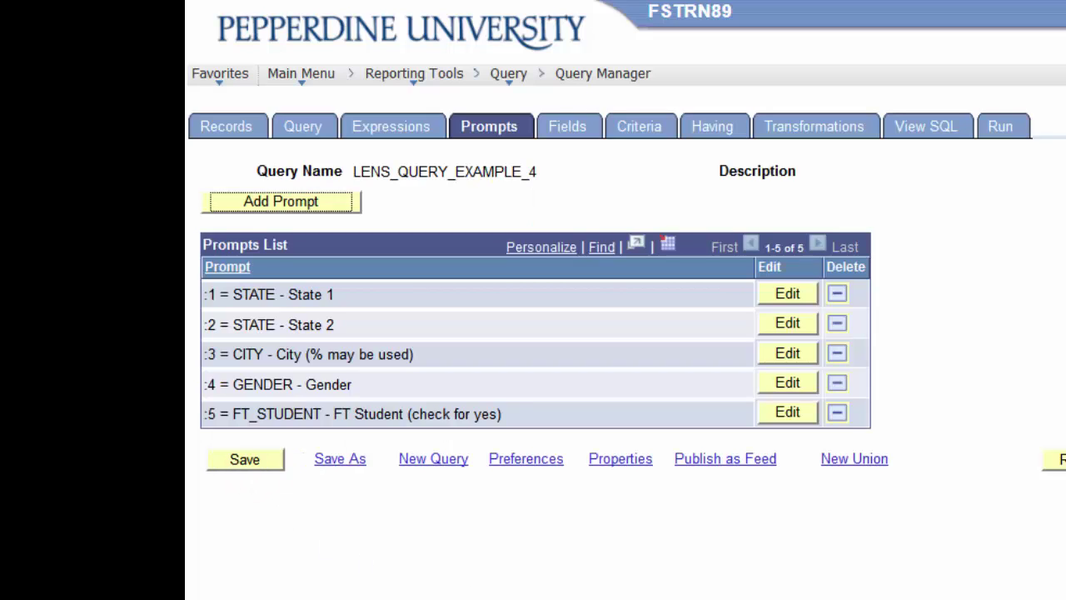
Add a new criterion and choose A.FT_STUDENT - Full-Time Student as its first expression by searching the record's fields for "student"
{"action": "left_click", "coordinate": [642, 131]}
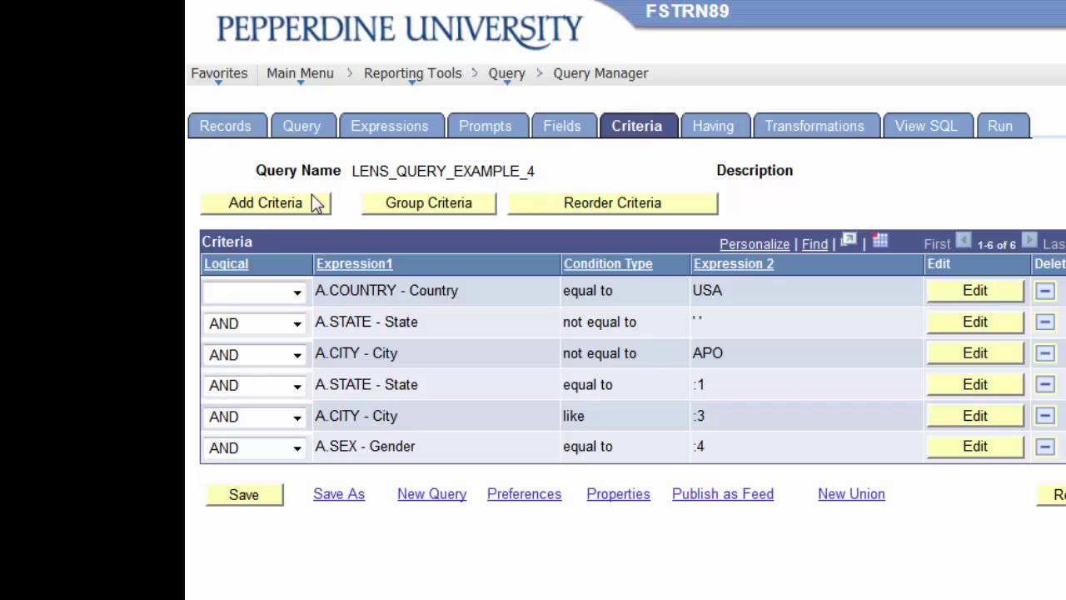
{"action": "left_click", "coordinate": [286, 203]}
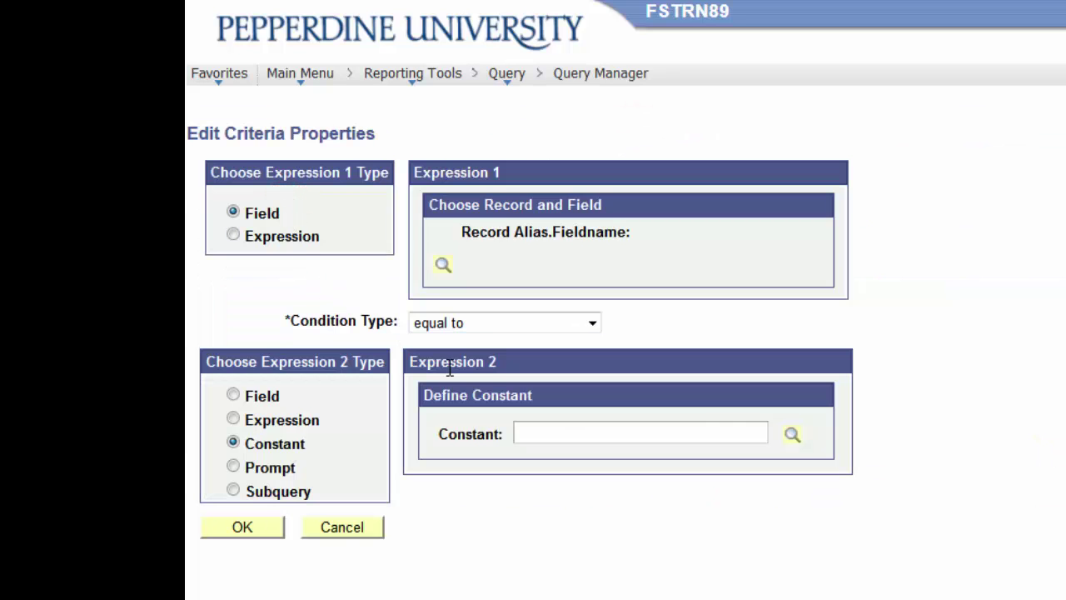
{"action": "left_click", "coordinate": [442, 265]}
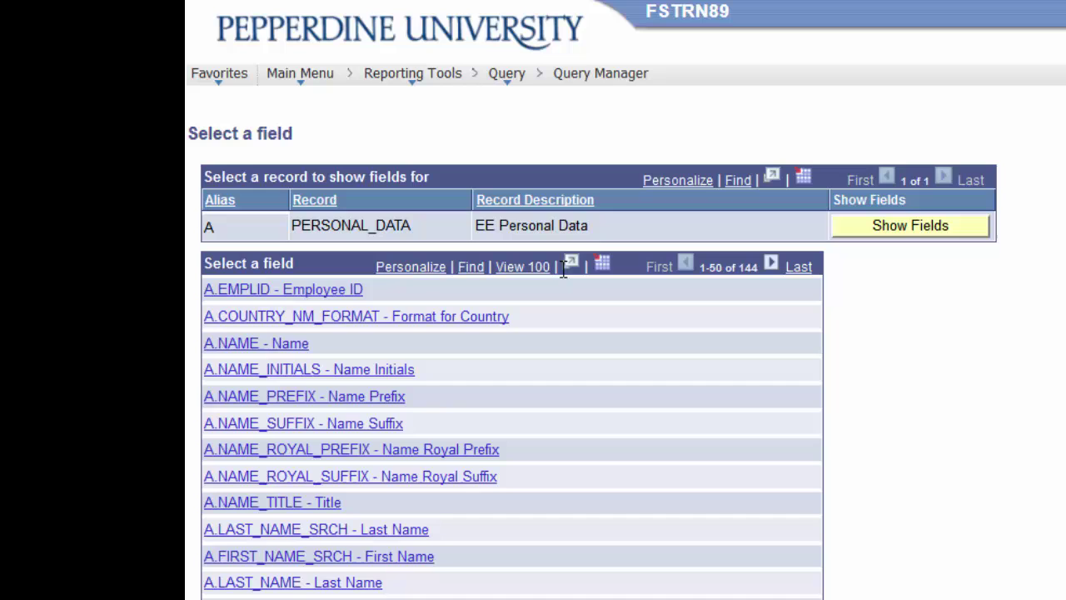
{"action": "left_click", "coordinate": [471, 267]}
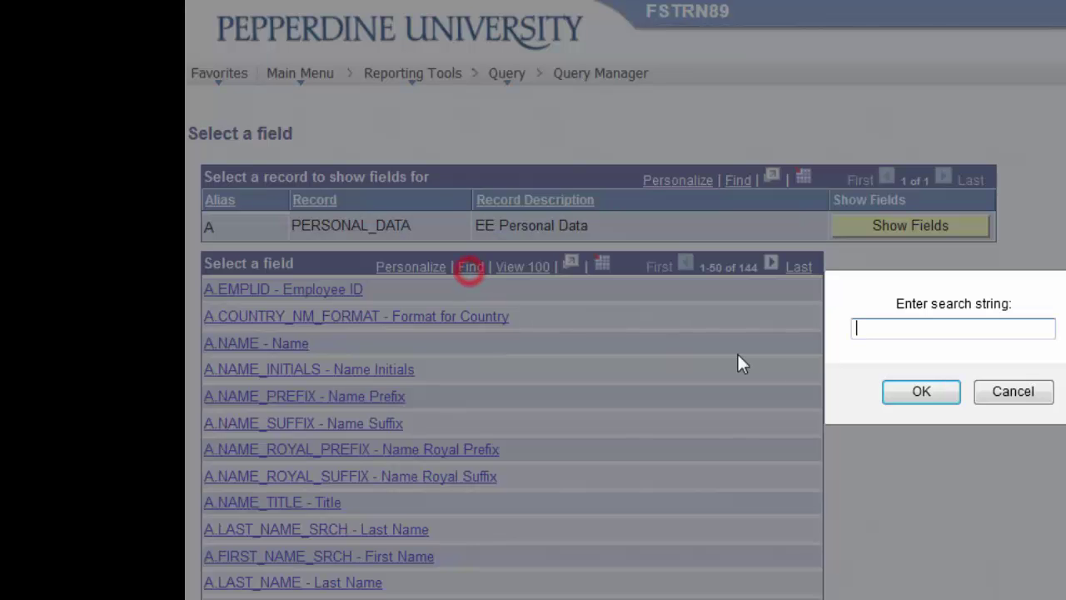
{"action": "left_click", "coordinate": [881, 330]}
{"action": "type", "text": "student"}
{"action": "key", "text": "Return"}
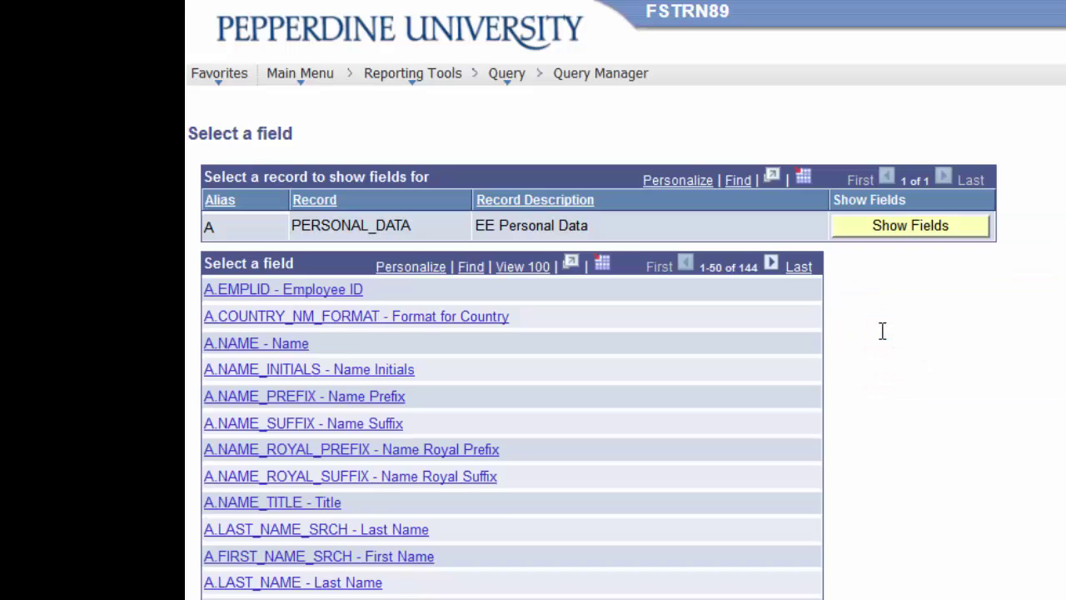
{"action": "left_click", "coordinate": [344, 290]}
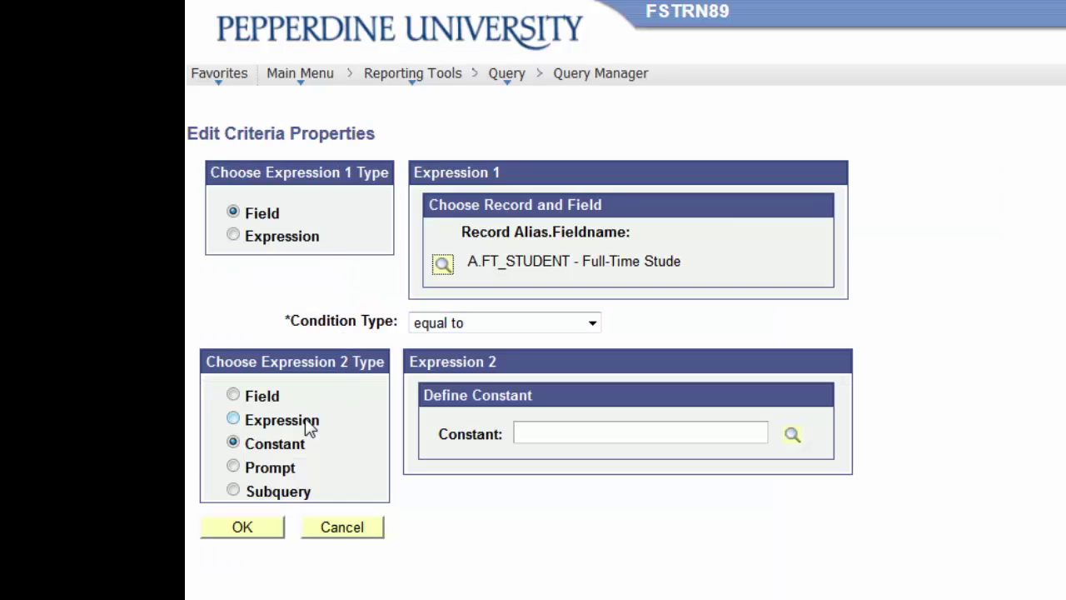
Set the full-time student criterion's second expression to the FT Student prompt (:5) and accept the criterion
{"action": "left_click", "coordinate": [235, 466]}
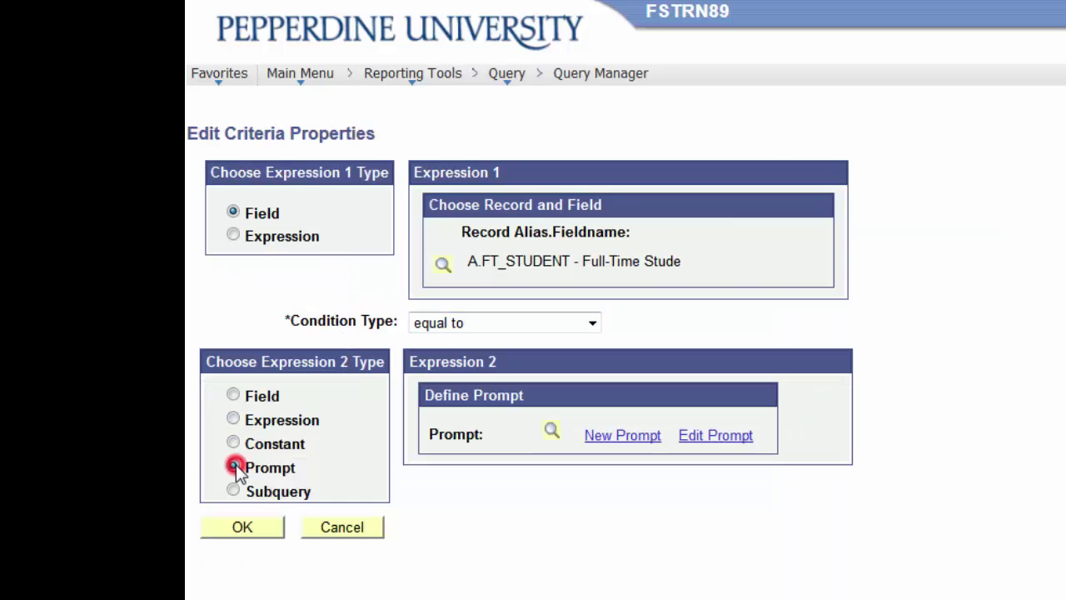
{"action": "left_click", "coordinate": [551, 433]}
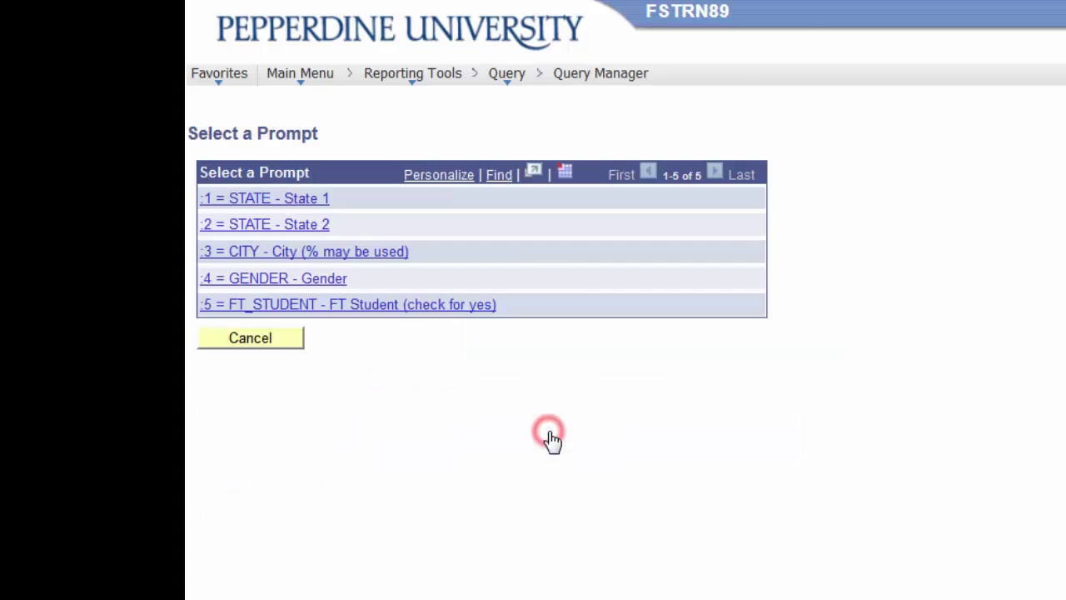
{"action": "left_click", "coordinate": [338, 306]}
{"action": "left_click", "coordinate": [244, 528]}
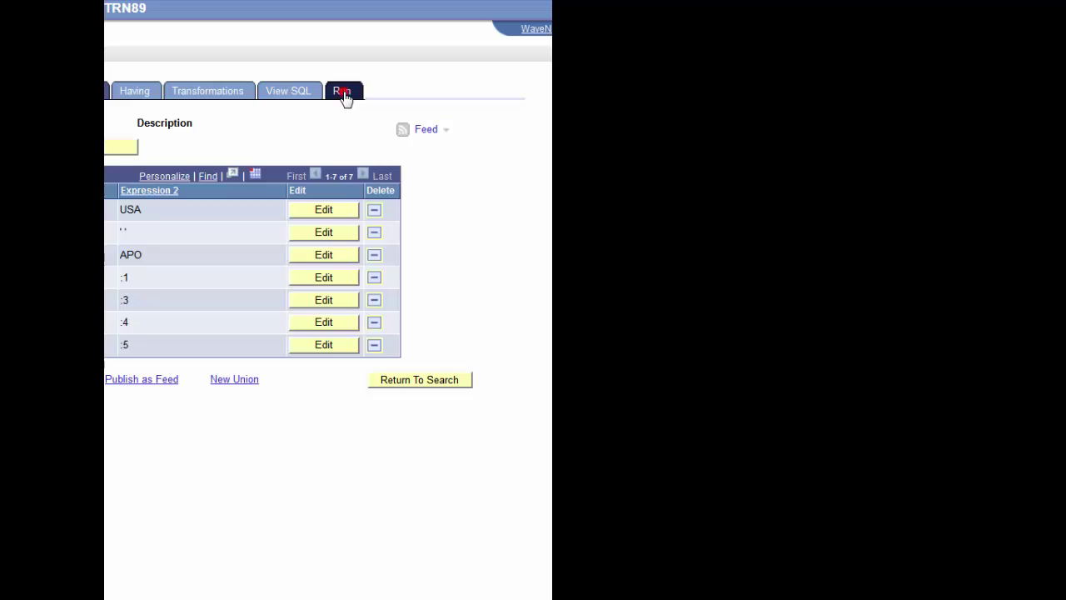
Run the query for CA, Malibu and Female with FT Student checked, and with it unchecked, to compare the results
{"action": "left_click", "coordinate": [342, 92]}
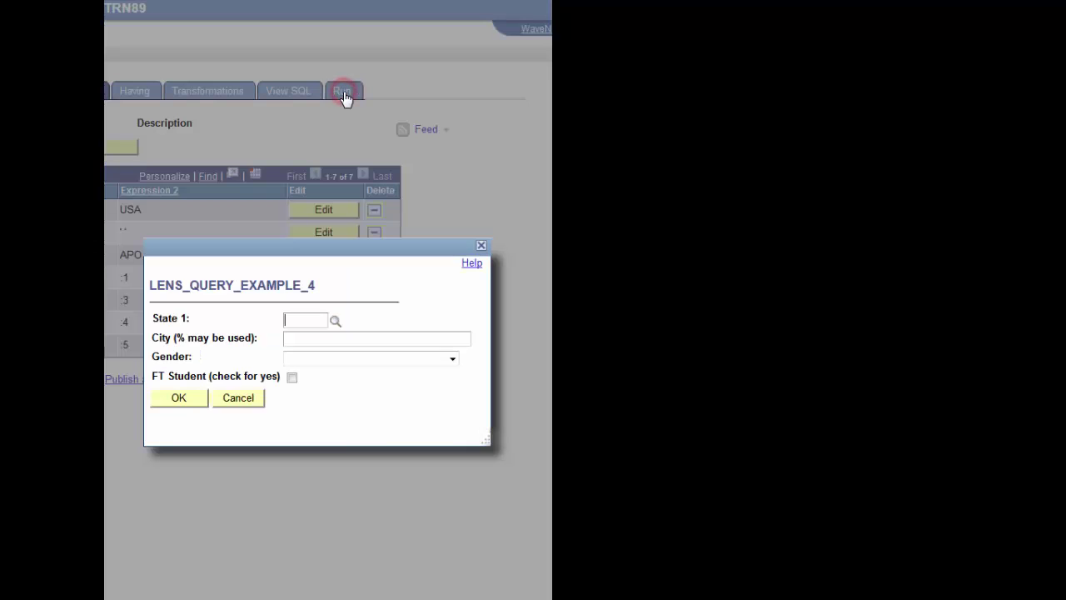
{"action": "left_click", "coordinate": [334, 323]}
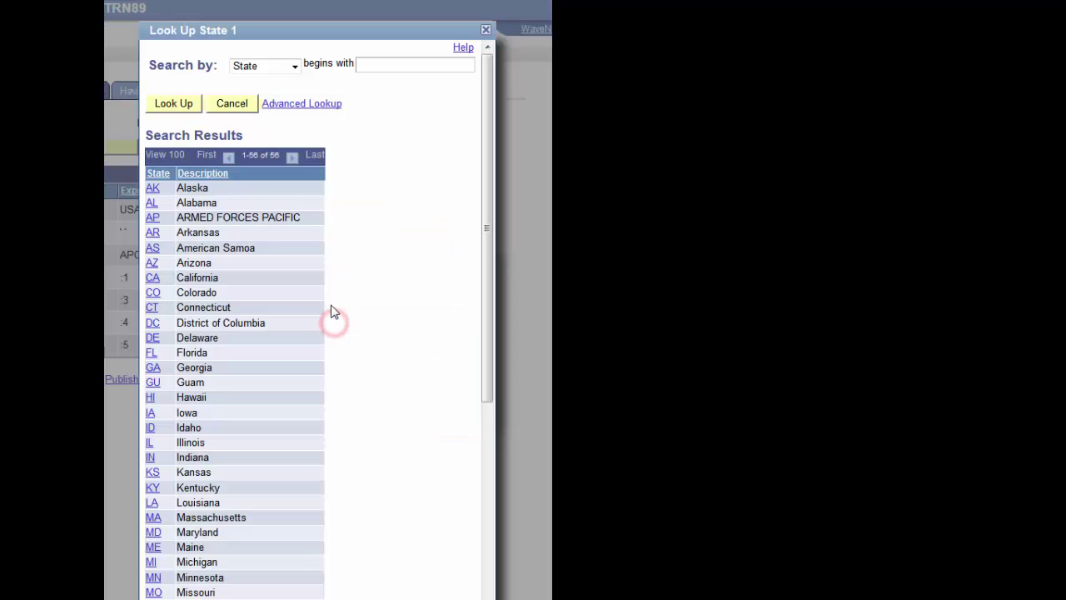
{"action": "left_click", "coordinate": [153, 280]}
{"action": "left_click", "coordinate": [303, 348]}
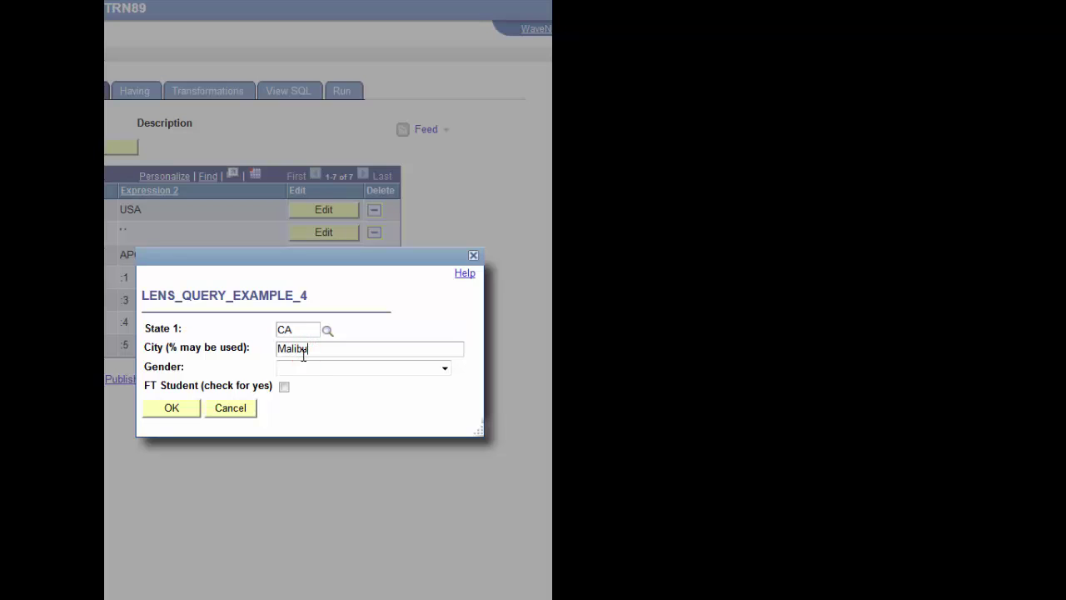
{"action": "left_click", "coordinate": [444, 369]}
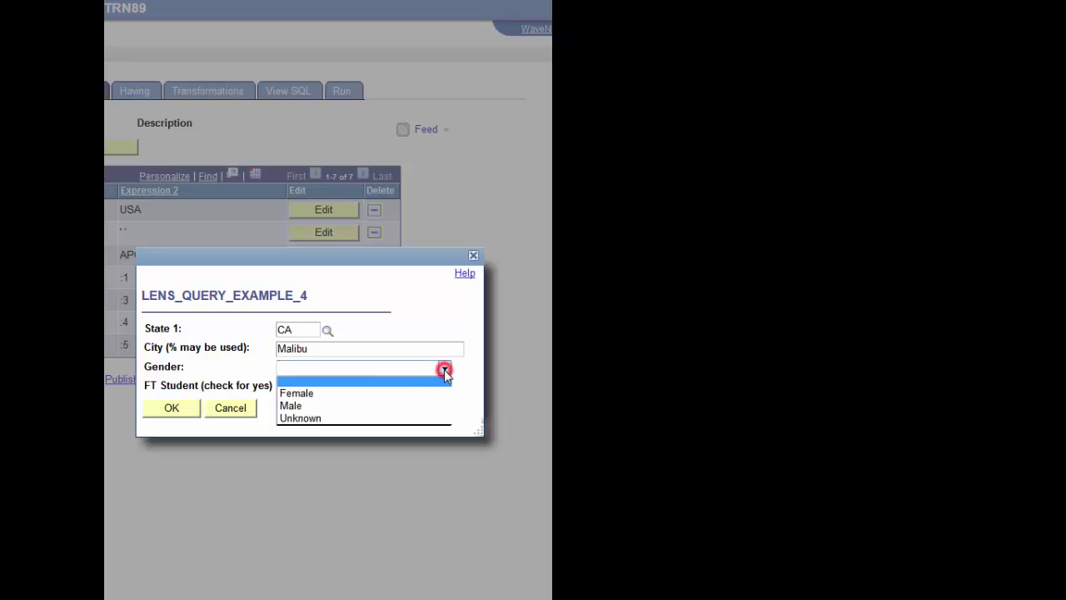
{"action": "left_click", "coordinate": [332, 394]}
{"action": "left_click", "coordinate": [284, 387]}
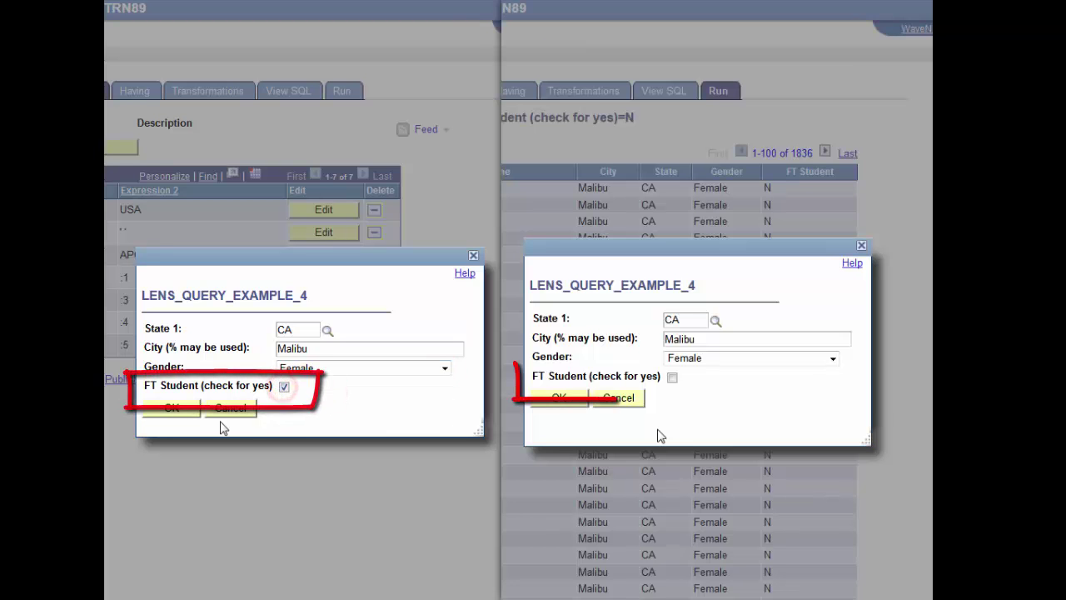
{"action": "left_click", "coordinate": [191, 408]}
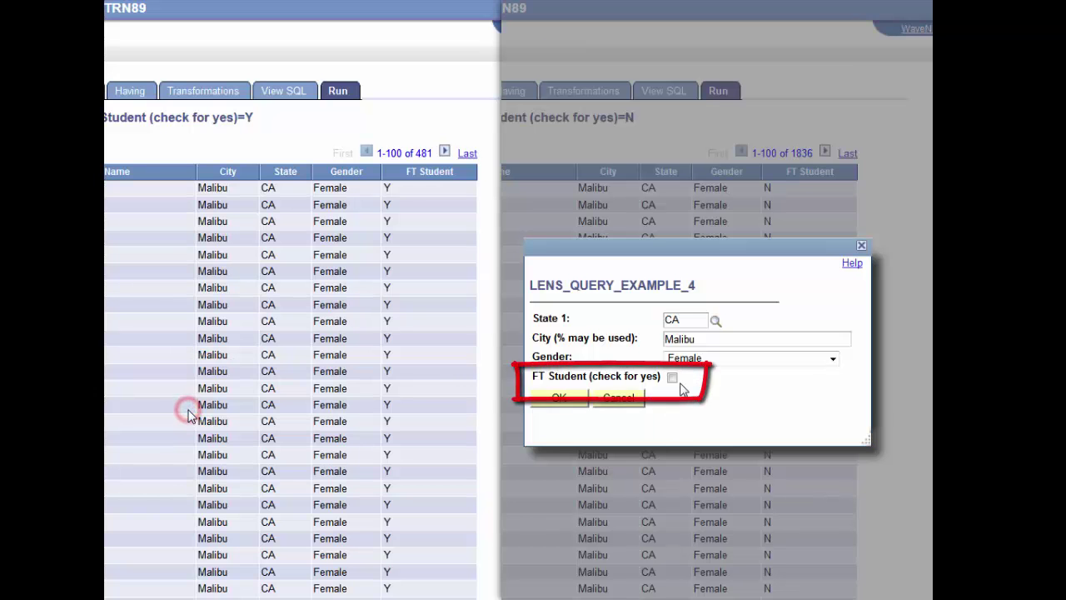
{"action": "left_click", "coordinate": [572, 403]}
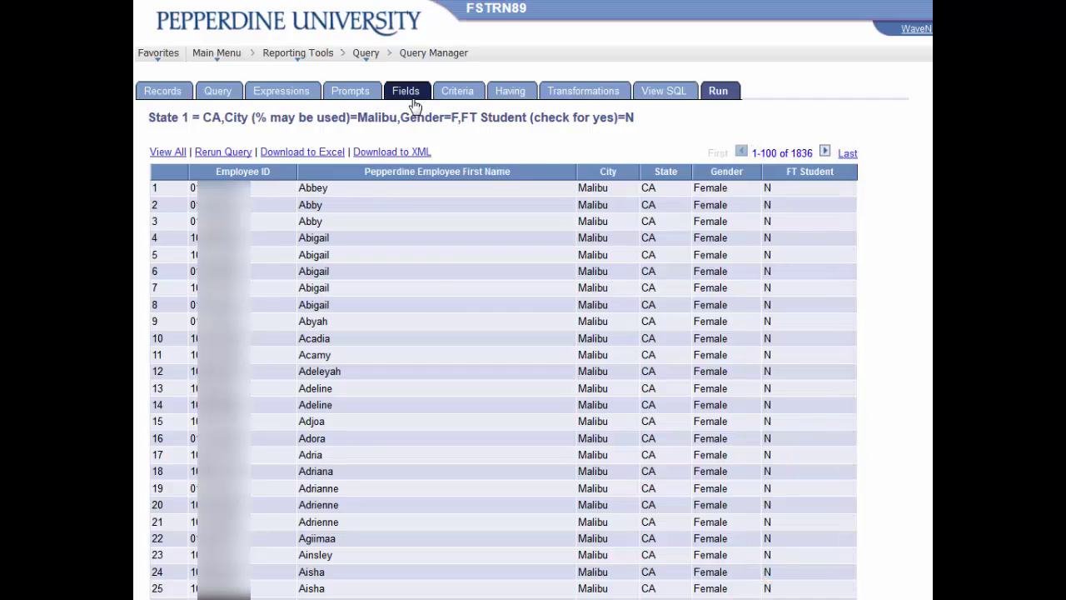
Remove the Gender and Full-Time Student fields from the query's field list
{"action": "left_click", "coordinate": [410, 94]}
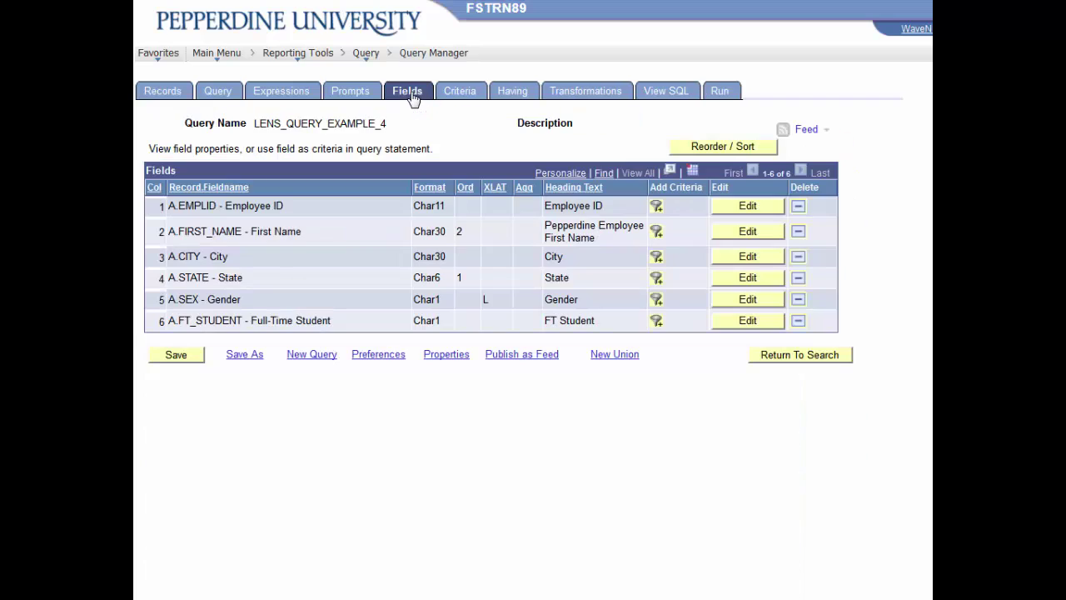
{"action": "left_click", "coordinate": [798, 299]}
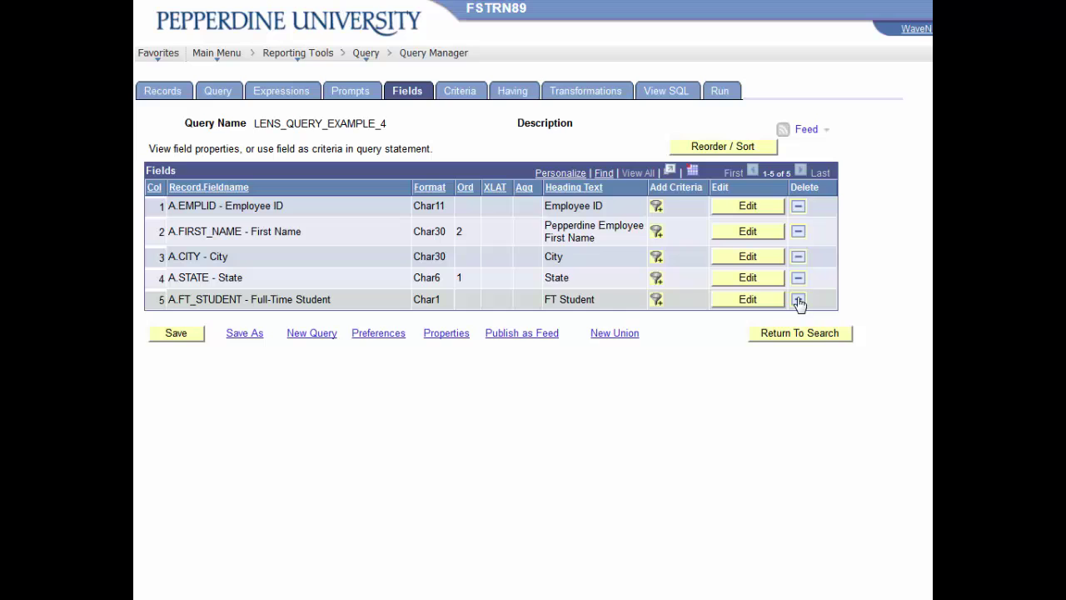
{"action": "left_click", "coordinate": [798, 300]}
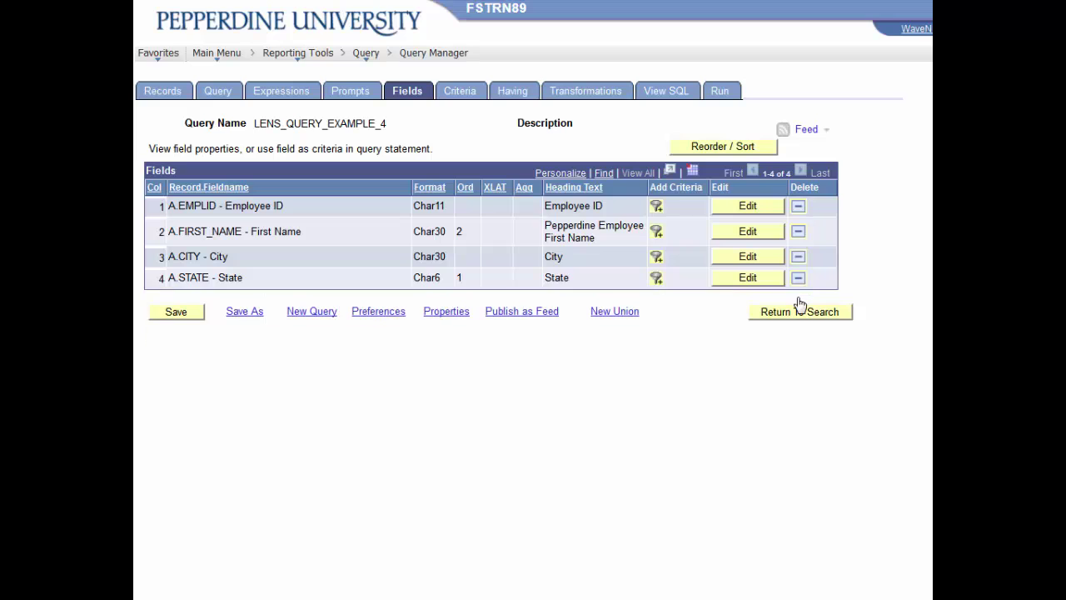
Delete the Gender and Full-Time Student criteria from the query
{"action": "left_click", "coordinate": [455, 97]}
{"action": "left_click", "coordinate": [754, 325]}
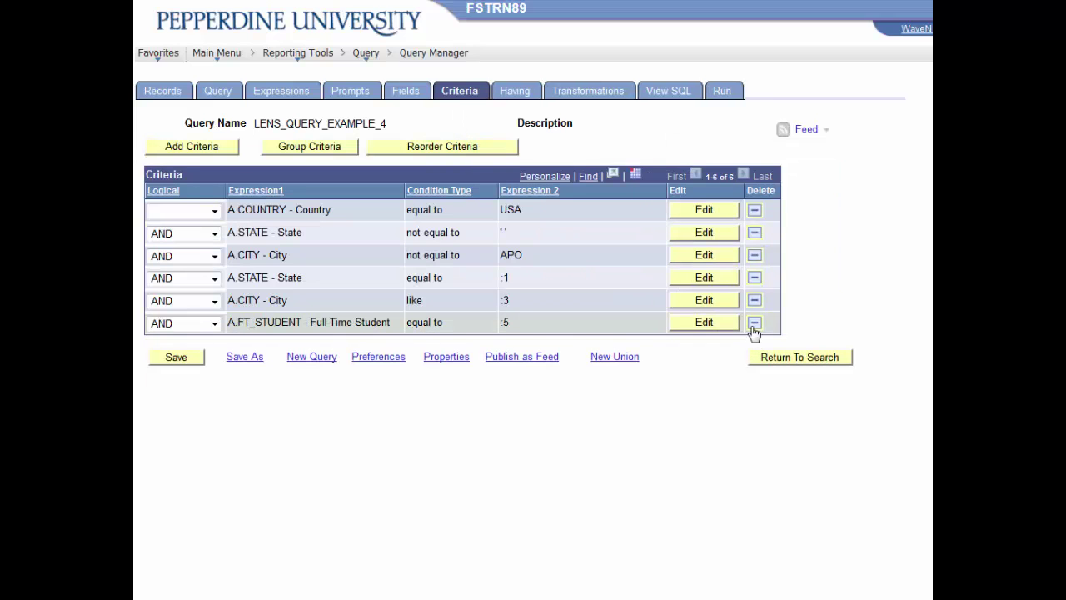
{"action": "left_click", "coordinate": [754, 324]}
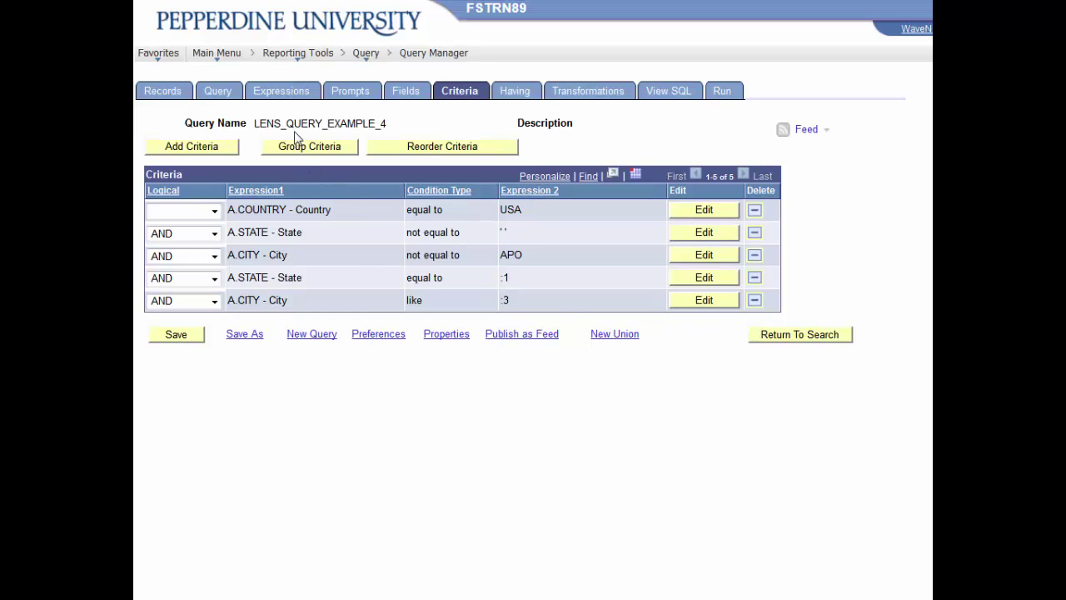
Delete the Gender (:4) and FT Student (:5) prompts from the prompts list
{"action": "left_click", "coordinate": [341, 98]}
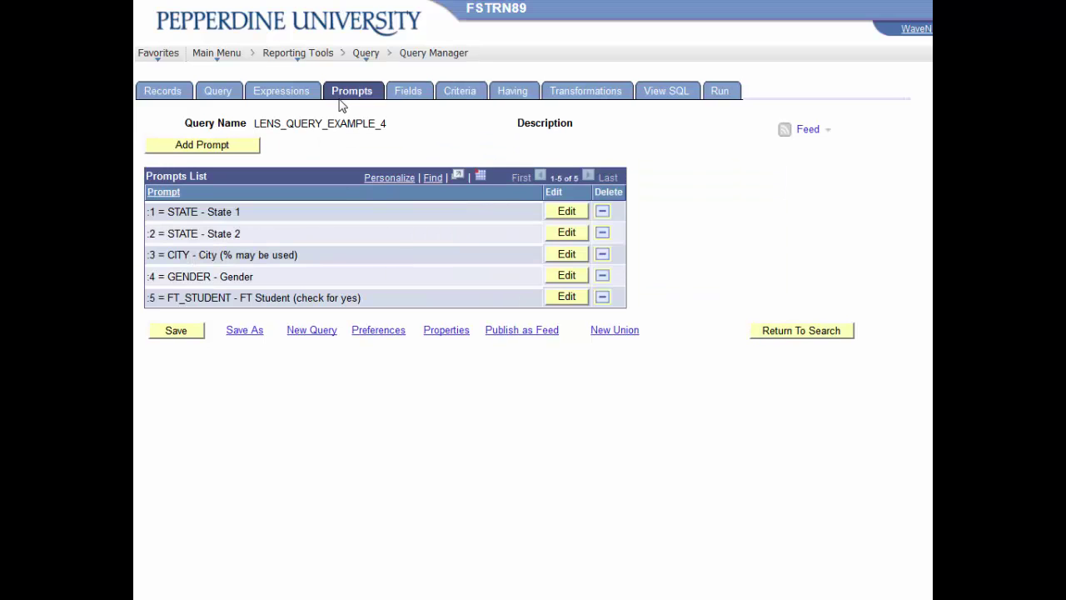
{"action": "left_click", "coordinate": [602, 276]}
{"action": "left_click", "coordinate": [602, 276]}
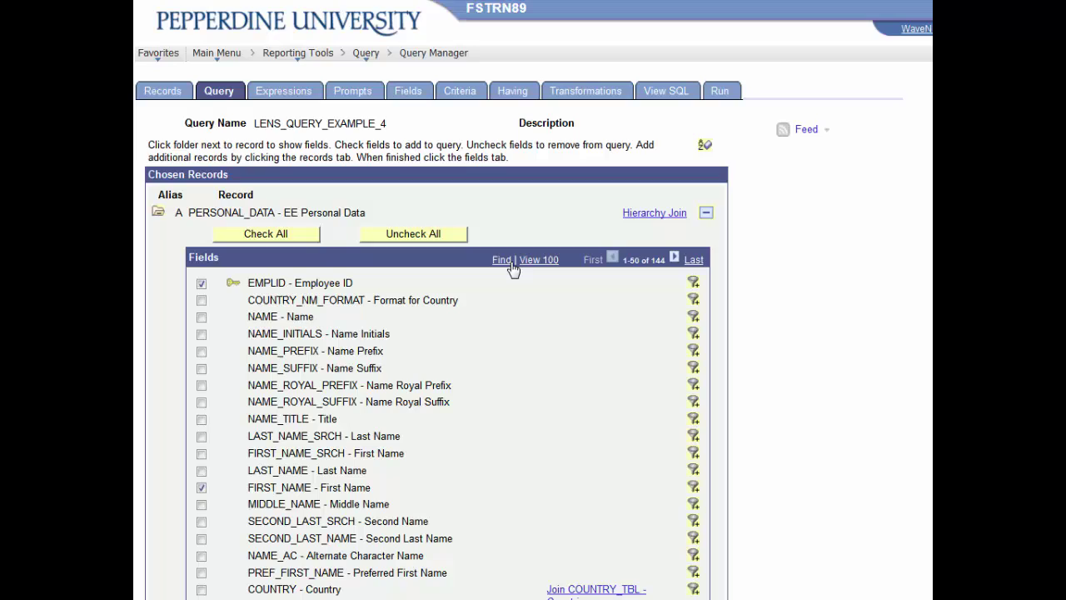
Find the BIRTHDATE - Date of Birth field by searching for "birthdate", add it to the query and show the field list
{"action": "left_click", "coordinate": [502, 260]}
{"action": "left_click", "coordinate": [621, 239]}
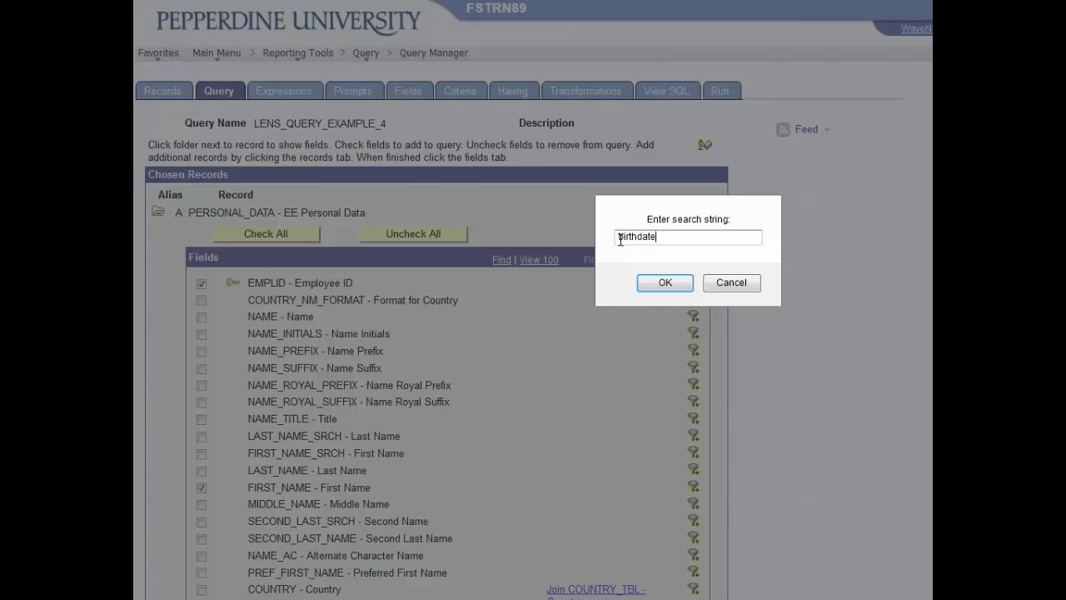
{"action": "key", "text": "Return"}
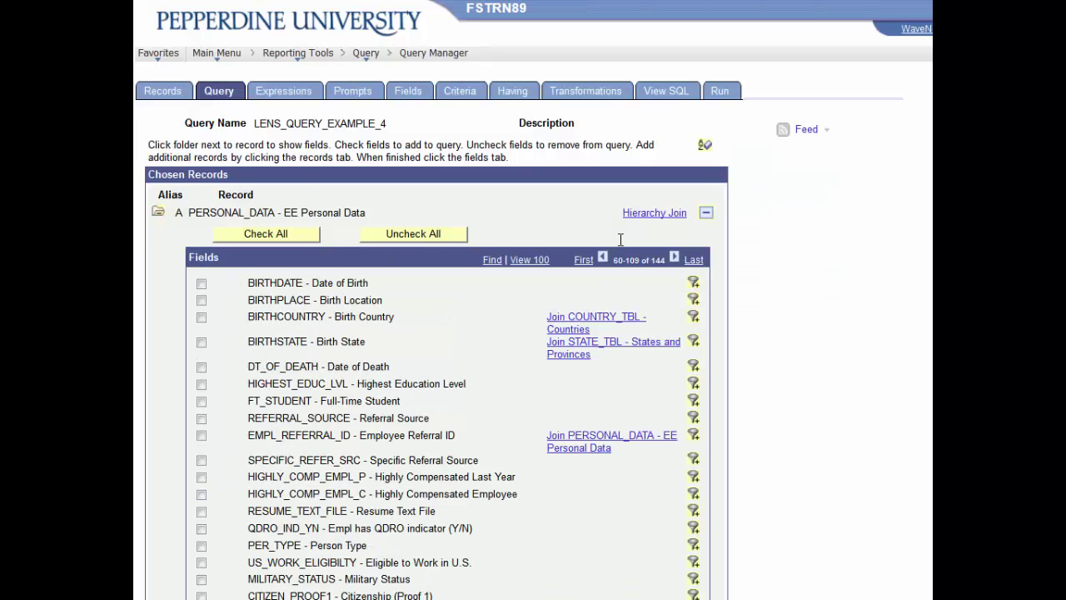
{"action": "left_click", "coordinate": [199, 285]}
{"action": "left_click", "coordinate": [420, 93]}
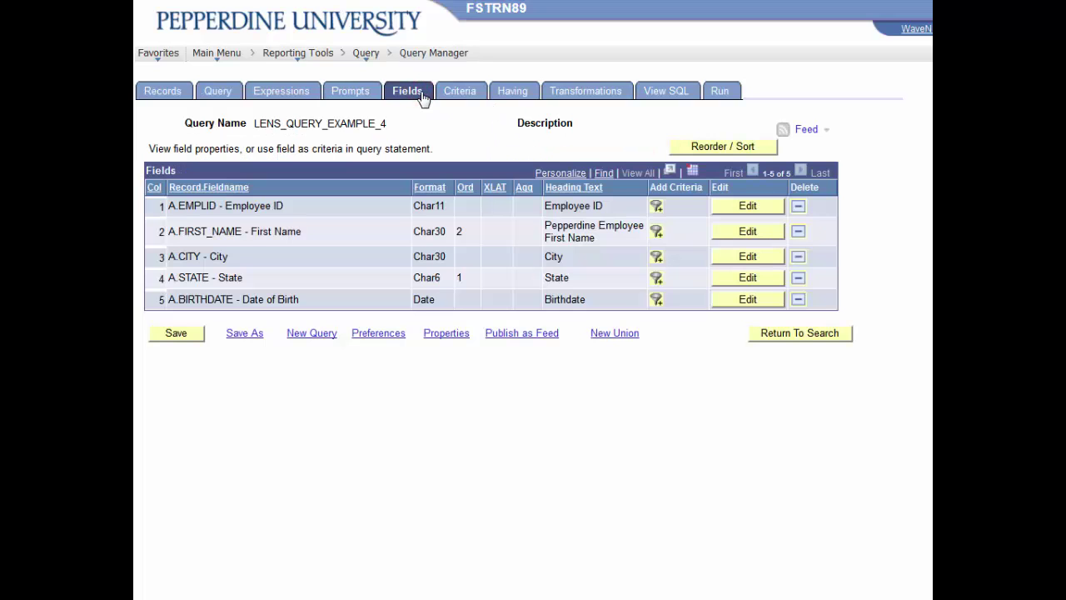
Delete the criterion that compares State with prompt :1, and run the query with Malibu as City
{"action": "left_click", "coordinate": [459, 94]}
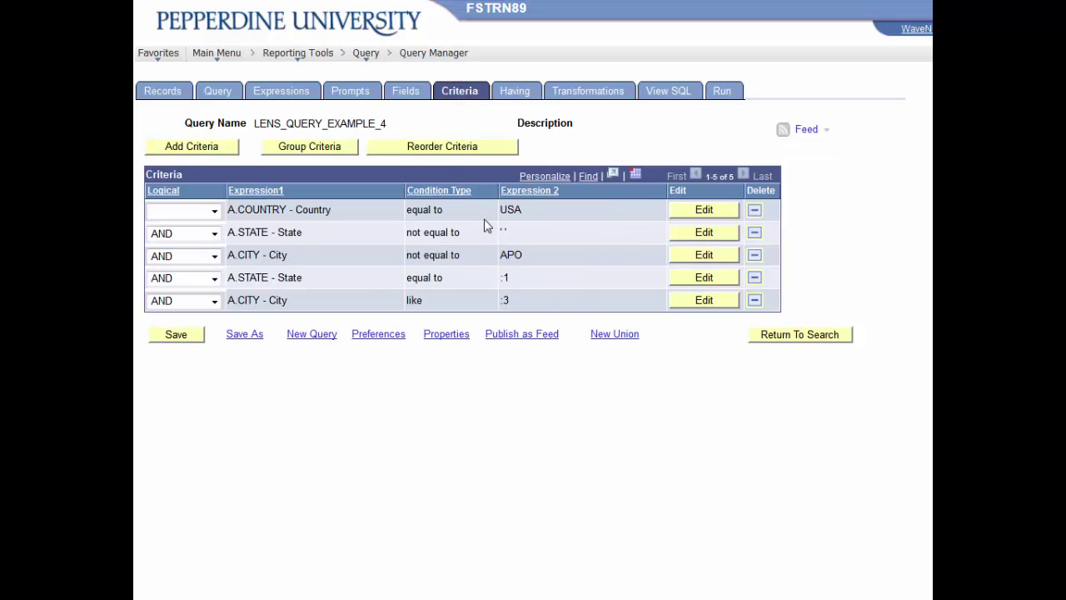
{"action": "left_click", "coordinate": [752, 279]}
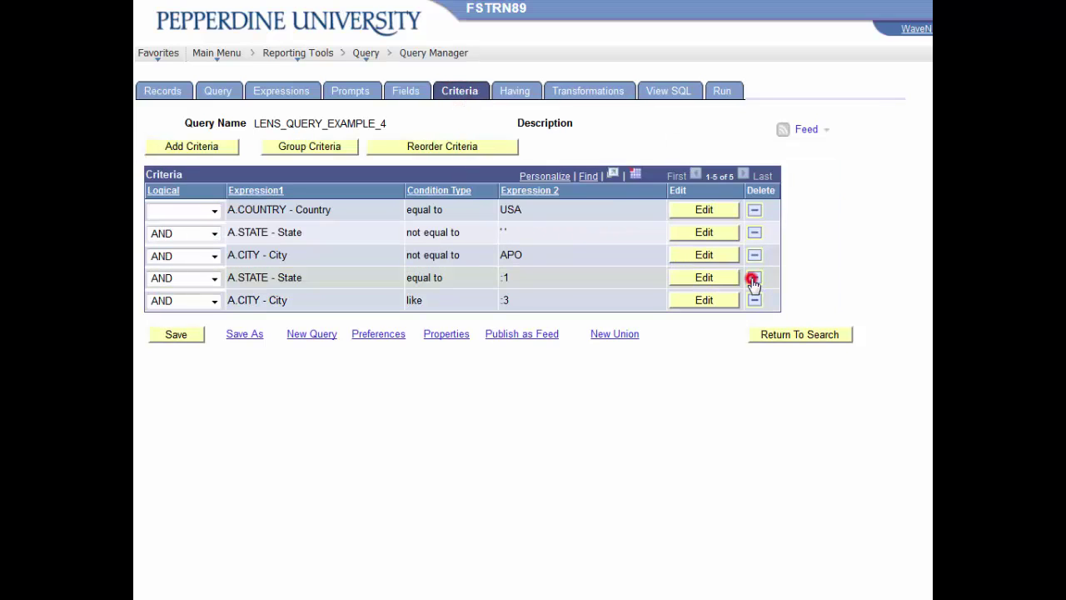
{"action": "left_click", "coordinate": [722, 93]}
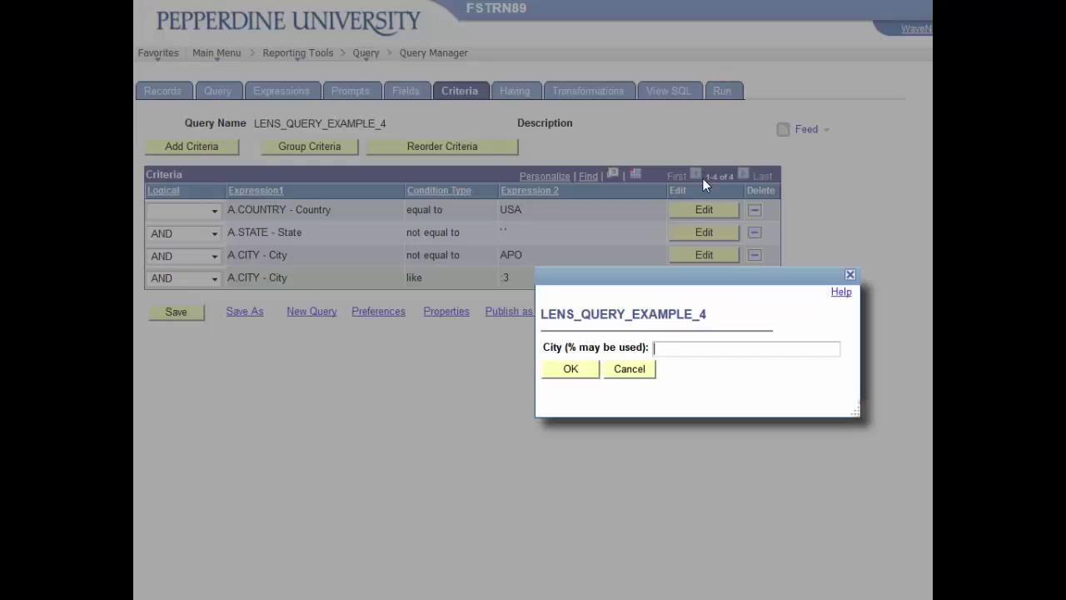
{"action": "left_click", "coordinate": [671, 350]}
{"action": "type", "text": "Malibu"}
{"action": "key", "text": "Return"}
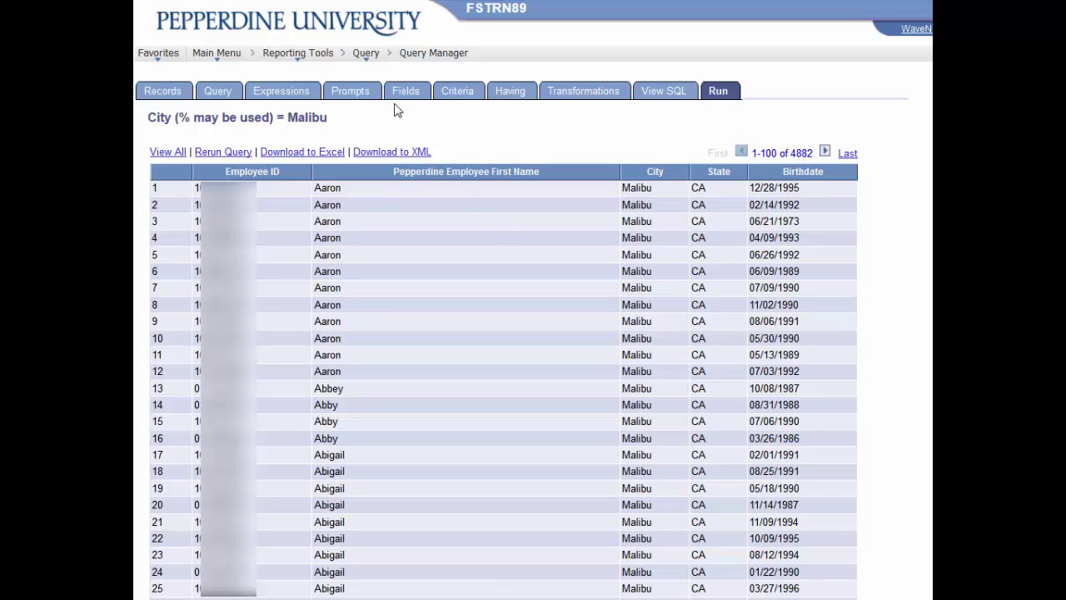
Add a new prompt and assign it the BIRTHDATE field, found by searching for field names containing "birthdate"
{"action": "left_click", "coordinate": [363, 94]}
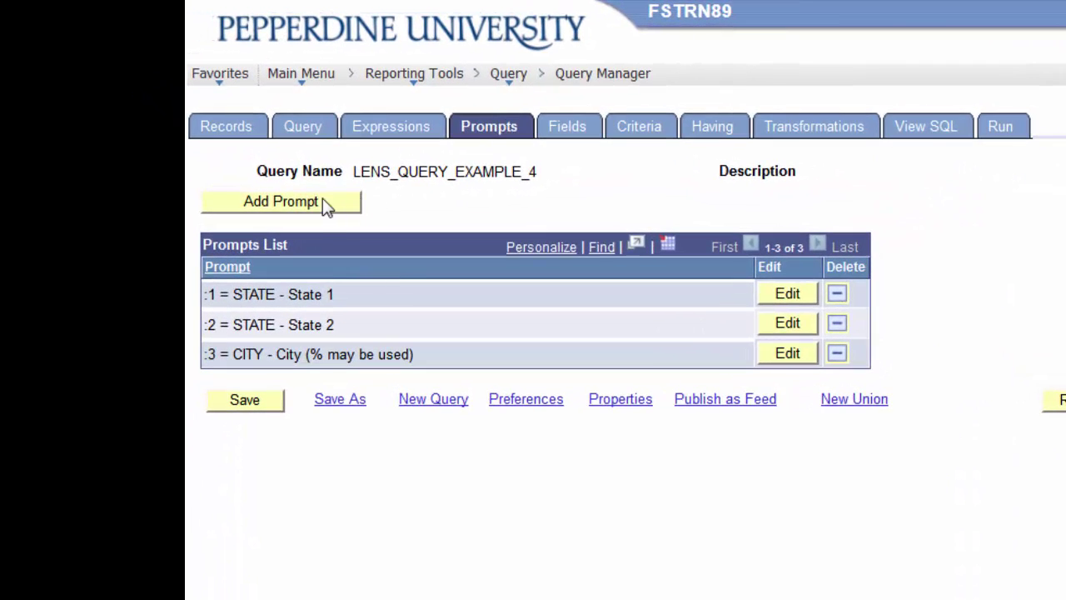
{"action": "left_click", "coordinate": [325, 204]}
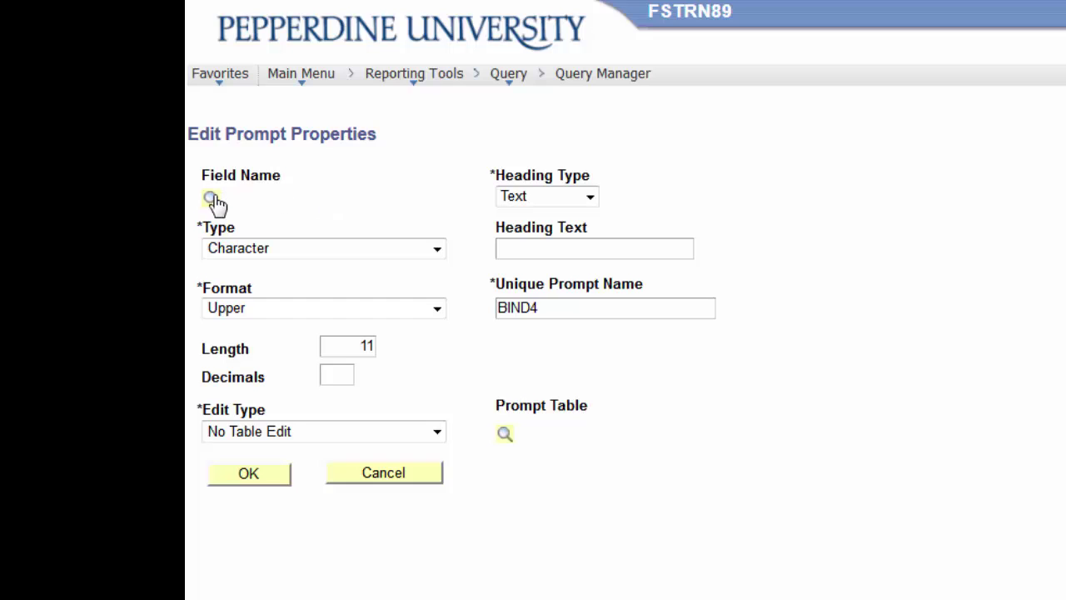
{"action": "left_click", "coordinate": [212, 199]}
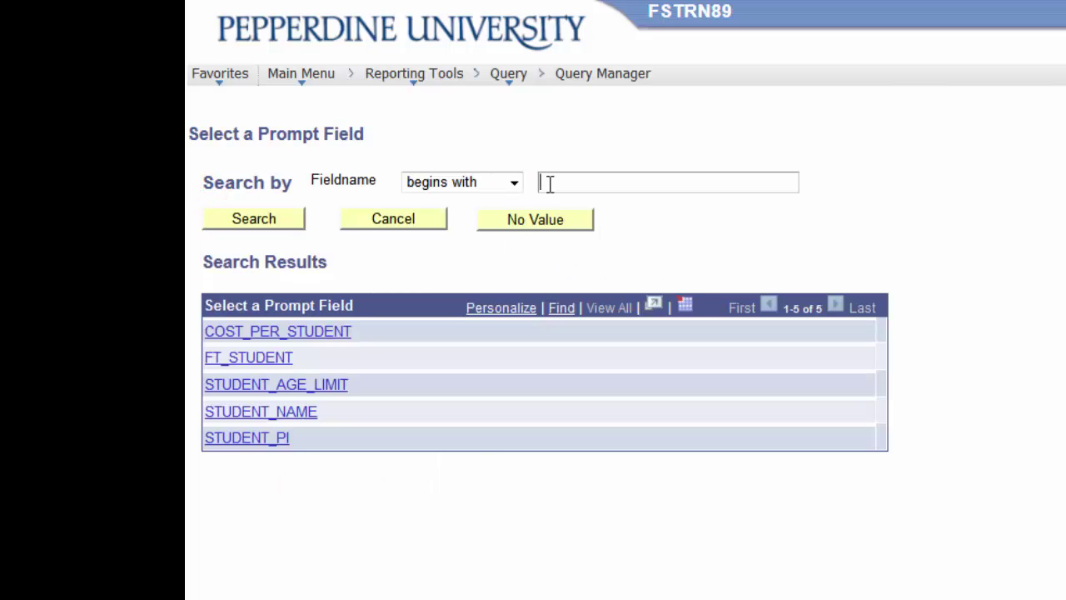
{"action": "left_click", "coordinate": [514, 182]}
{"action": "left_click", "coordinate": [474, 216]}
{"action": "left_click", "coordinate": [576, 181]}
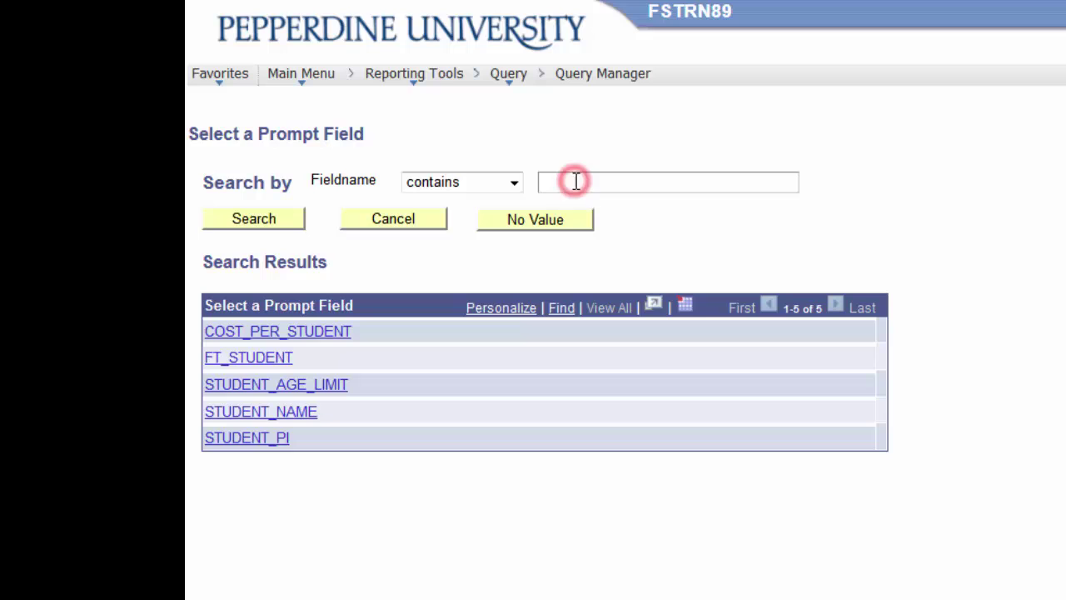
{"action": "type", "text": "birthdat"}
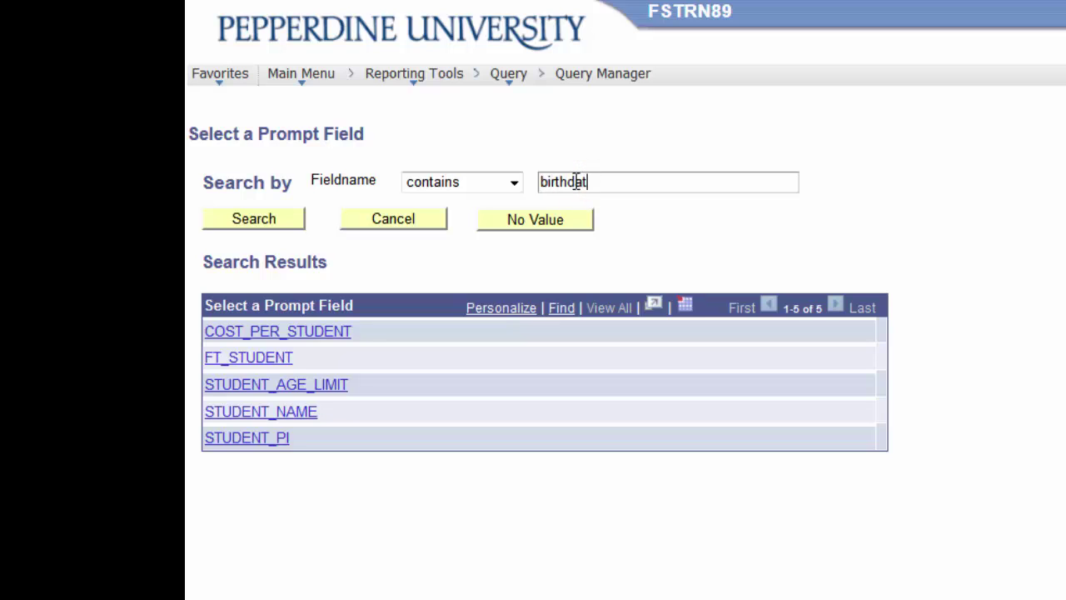
{"action": "type", "text": "e"}
{"action": "key", "text": "Return"}
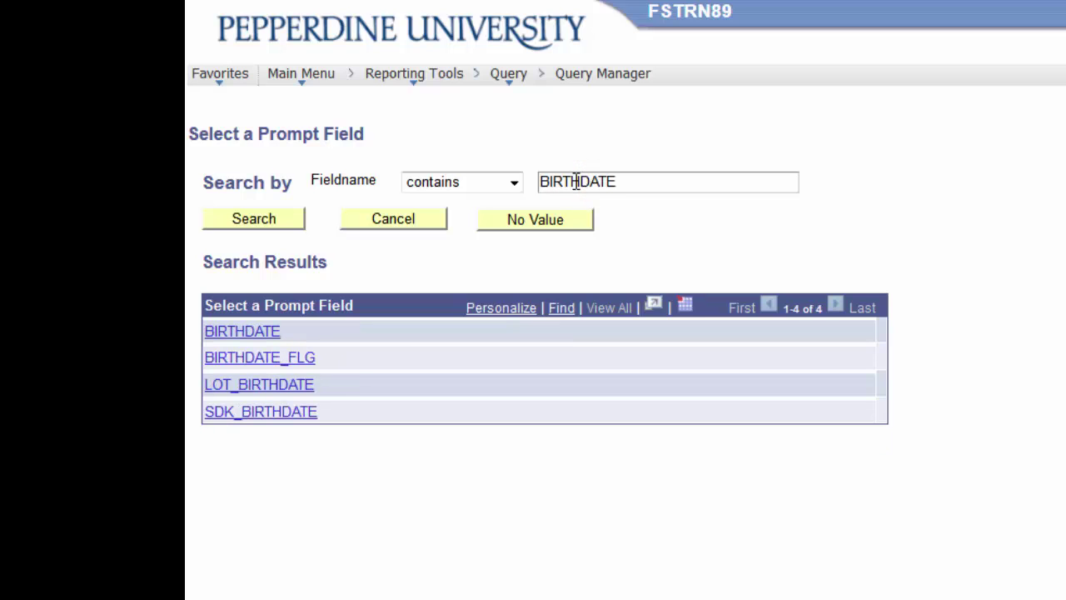
{"action": "left_click", "coordinate": [213, 331]}
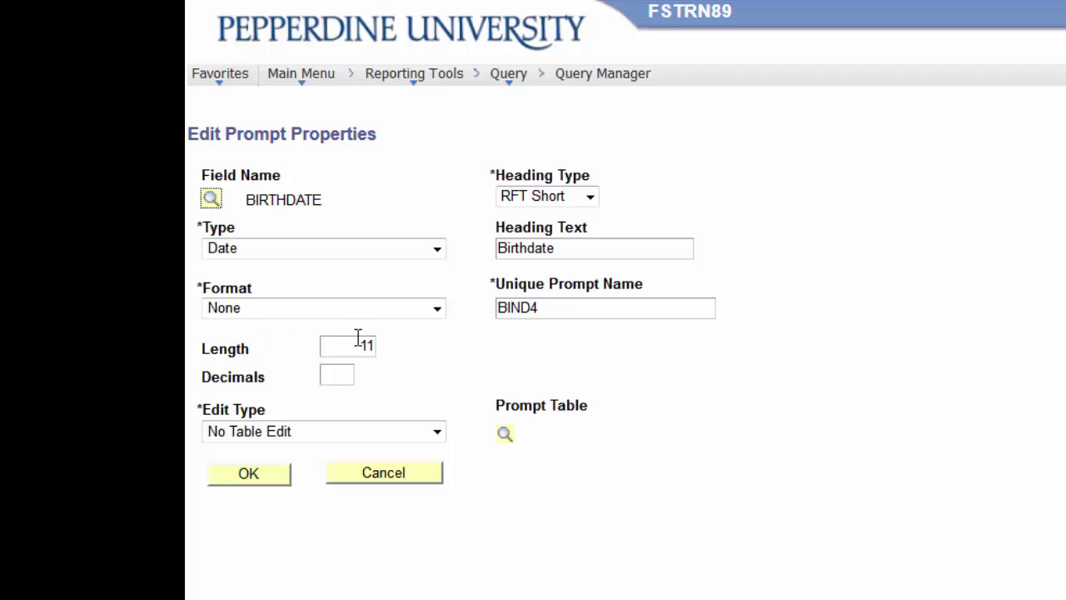
Give the birthdate prompt a Text heading reading "Born After" and accept the prompt properties
{"action": "left_click", "coordinate": [590, 197]}
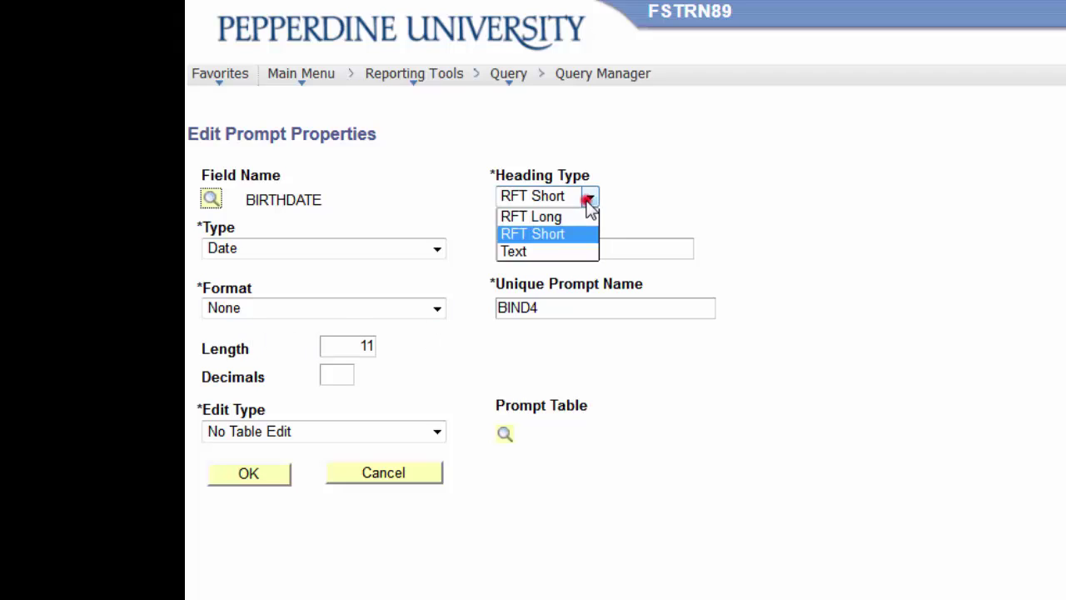
{"action": "left_click", "coordinate": [549, 251]}
{"action": "left_click_drag", "start_coordinate": [569, 247], "coordinate": [492, 248]}
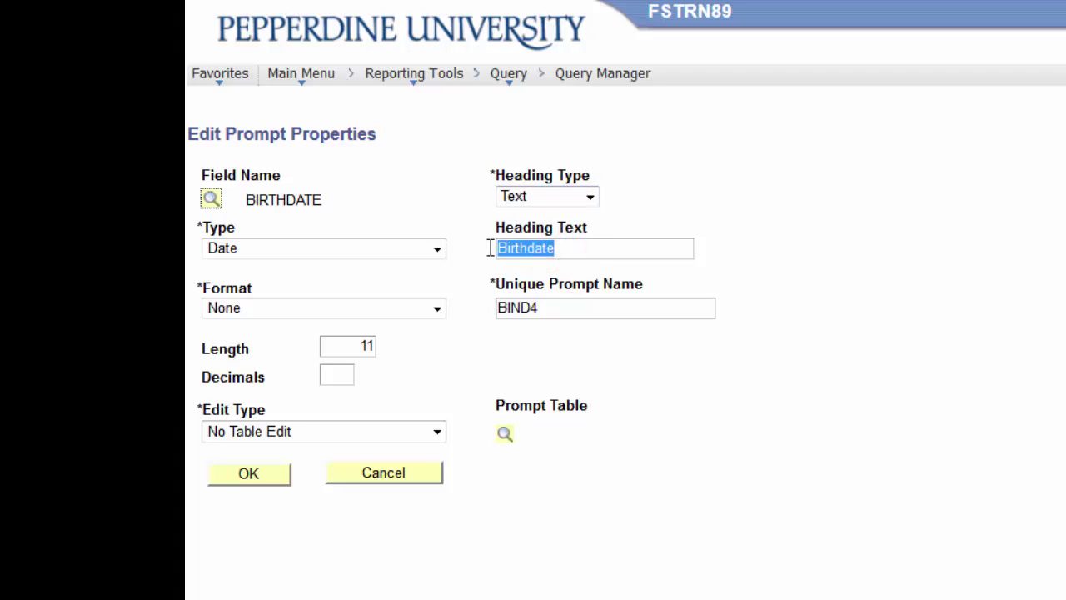
{"action": "type", "text": "Born After"}
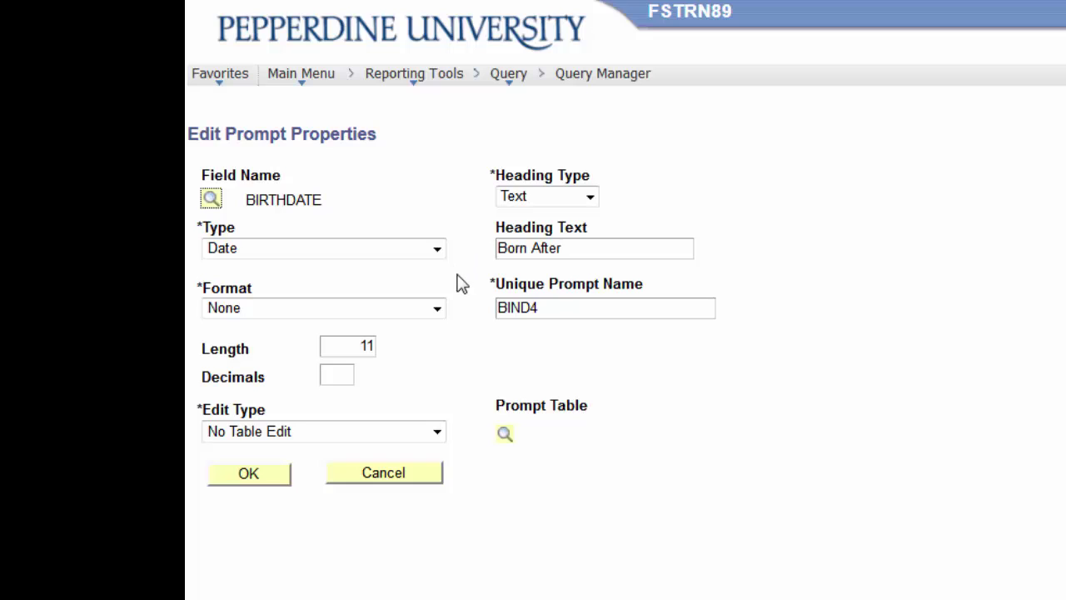
{"action": "left_click", "coordinate": [278, 475]}
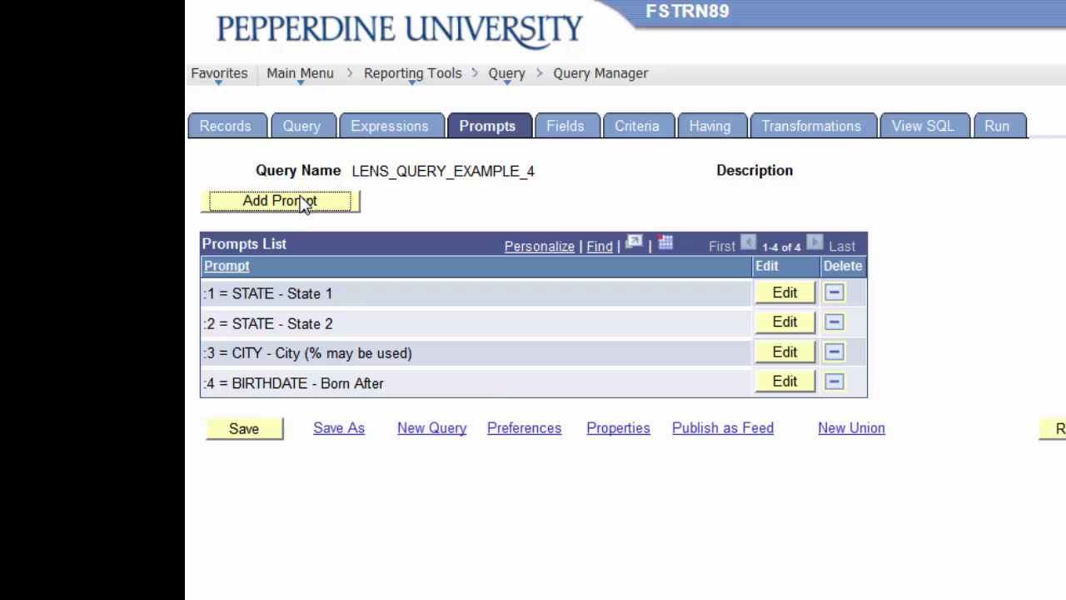
Add a second prompt on the BIRTHDATE field with a Text heading reading "Born Before"
{"action": "left_click", "coordinate": [297, 202]}
{"action": "left_click", "coordinate": [215, 202]}
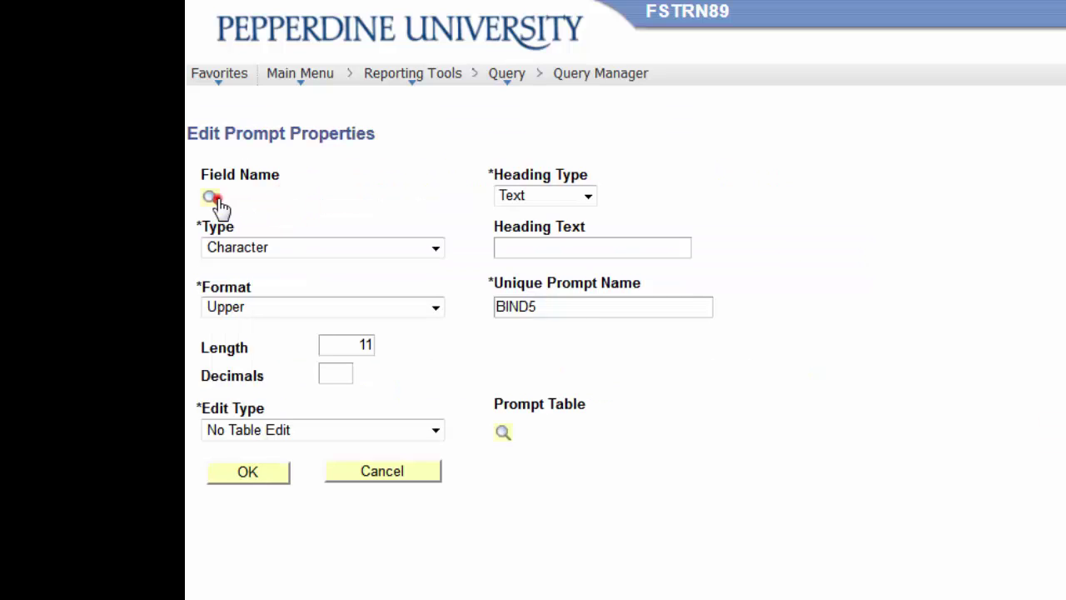
{"action": "left_click", "coordinate": [235, 330]}
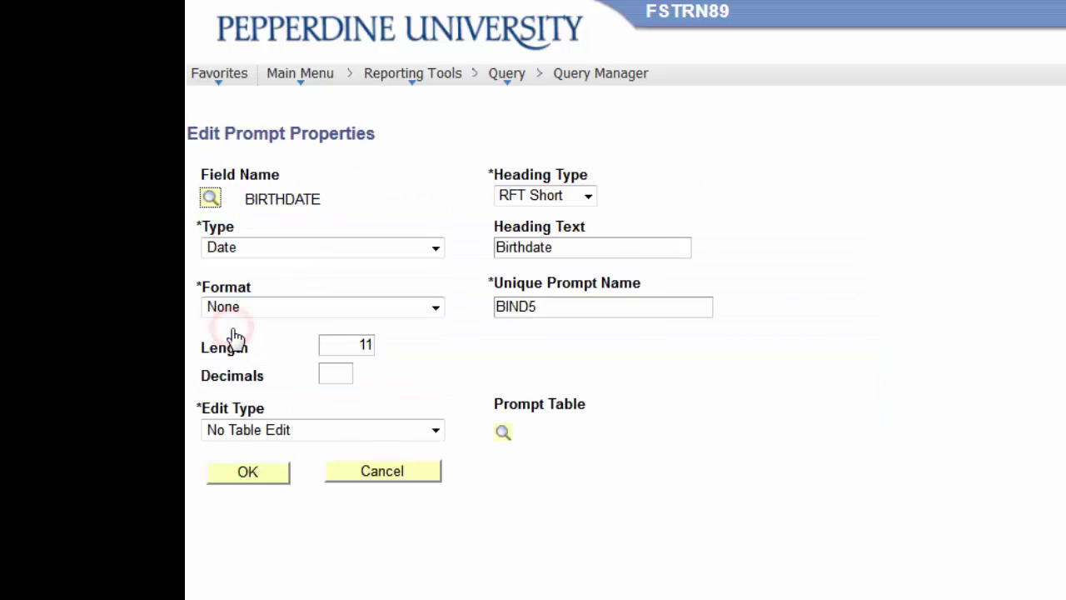
{"action": "left_click", "coordinate": [587, 197]}
{"action": "left_click", "coordinate": [535, 248]}
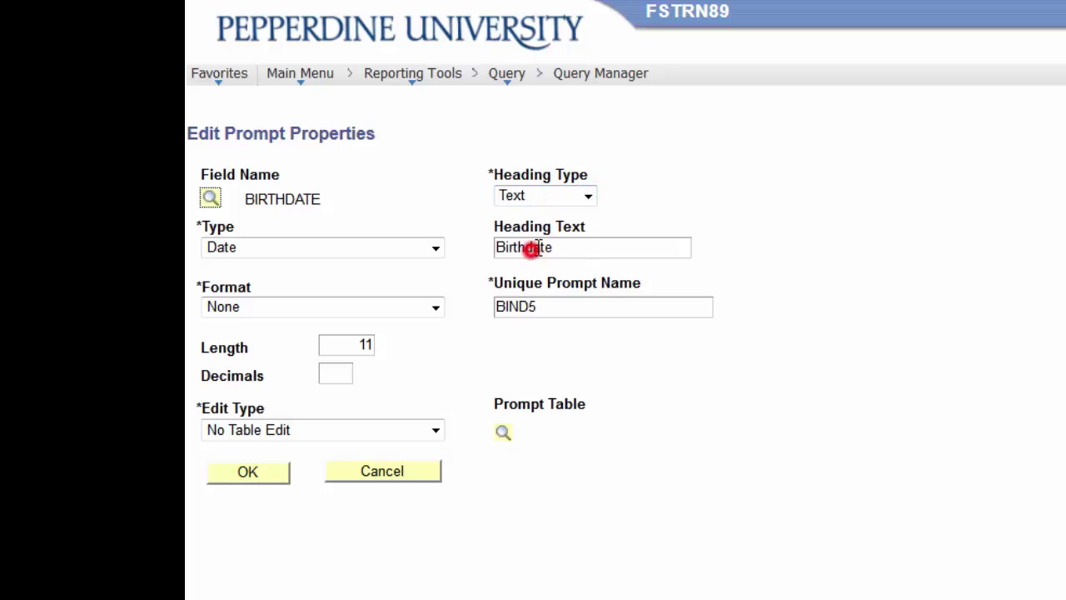
{"action": "double_click", "coordinate": [565, 250]}
{"action": "type", "text": "Born Before"}
{"action": "left_click", "coordinate": [276, 472]}
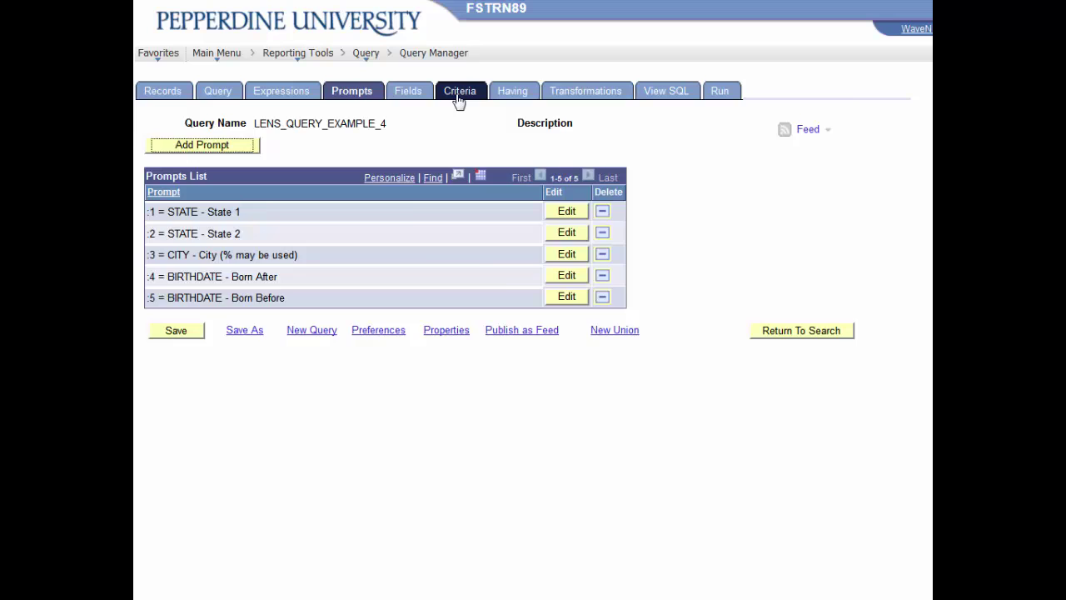
Start a new criterion with A.BIRTHDATE - Date of Birth as Expression 1, finding the field by searching for "birthdate"
{"action": "left_click", "coordinate": [642, 125]}
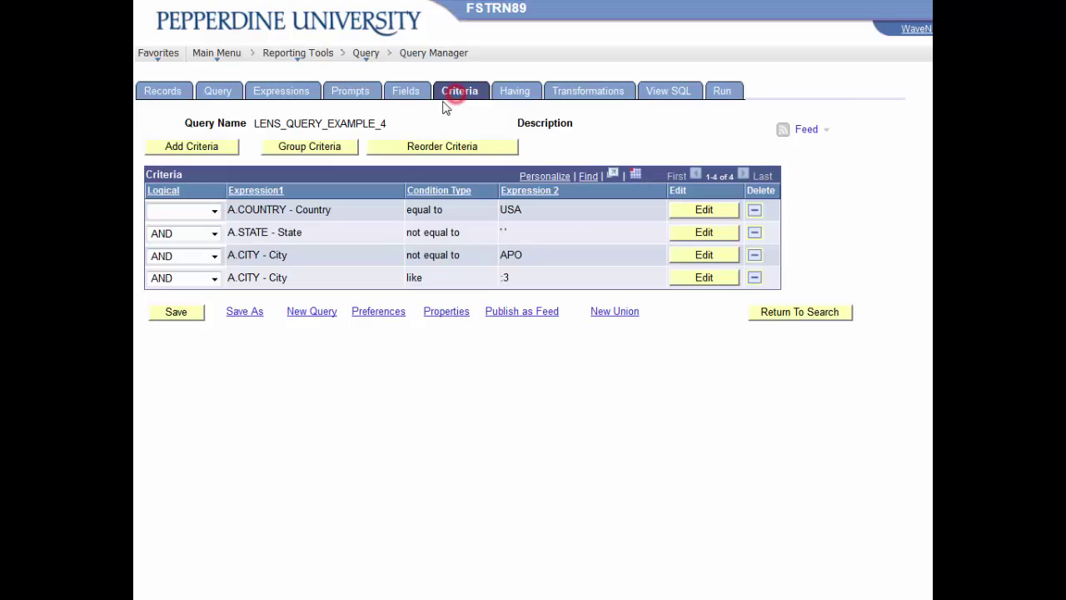
{"action": "left_click", "coordinate": [163, 147]}
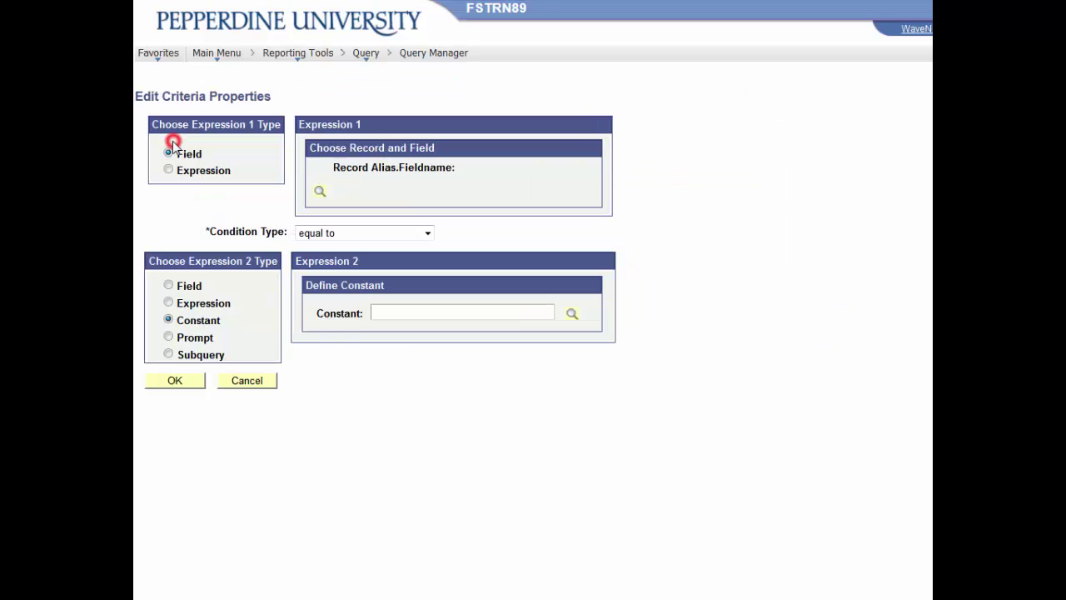
{"action": "left_click", "coordinate": [321, 193]}
{"action": "scroll", "coordinate": [321, 194], "scroll_direction": "up", "scroll_amount": 5}
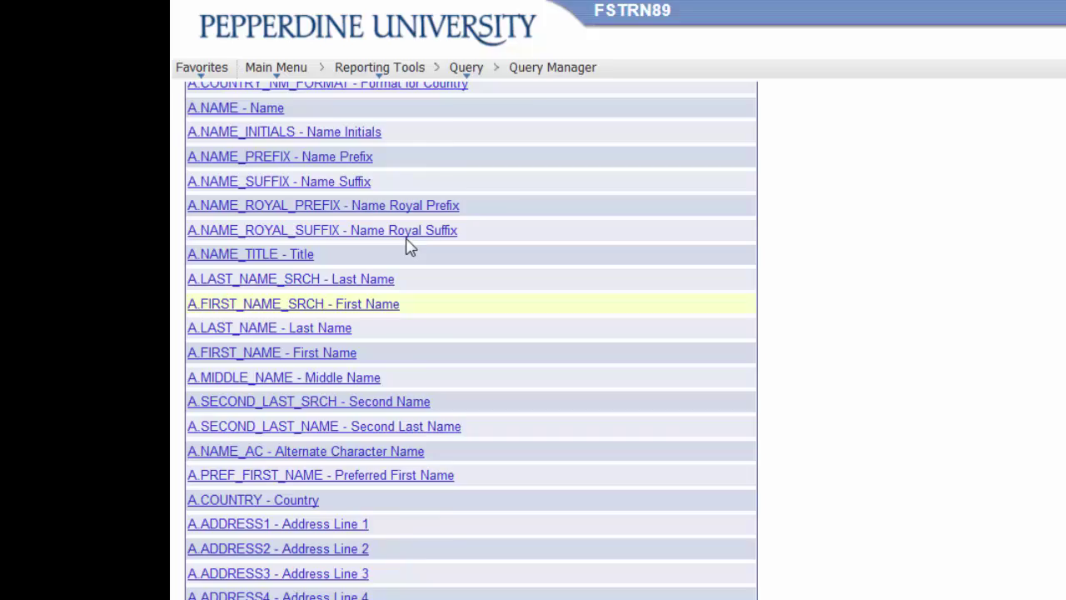
{"action": "scroll", "coordinate": [410, 246], "scroll_direction": "up", "scroll_amount": 3}
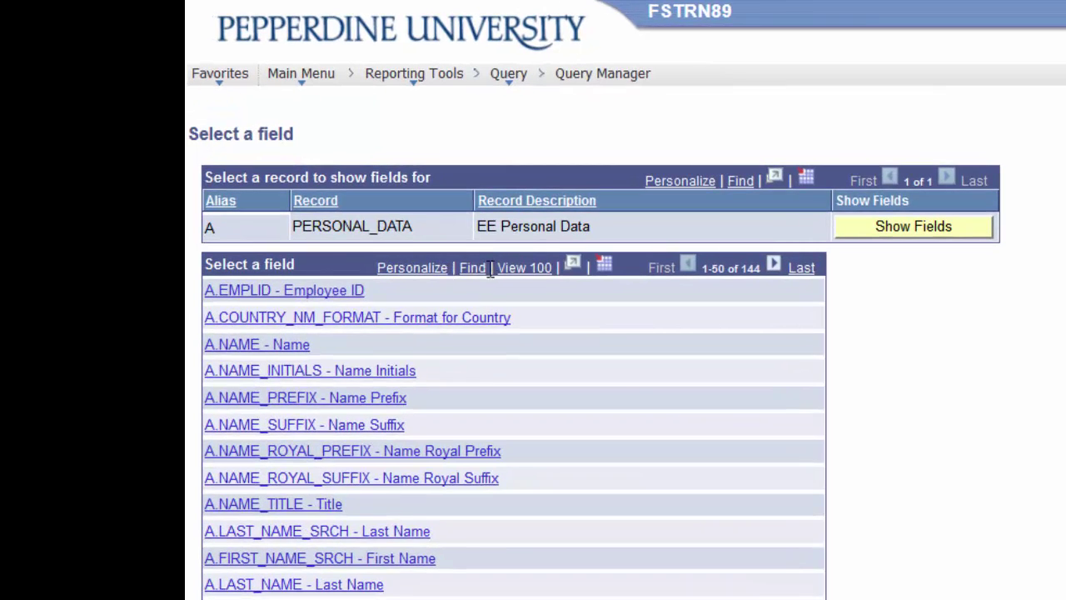
{"action": "left_click", "coordinate": [477, 268]}
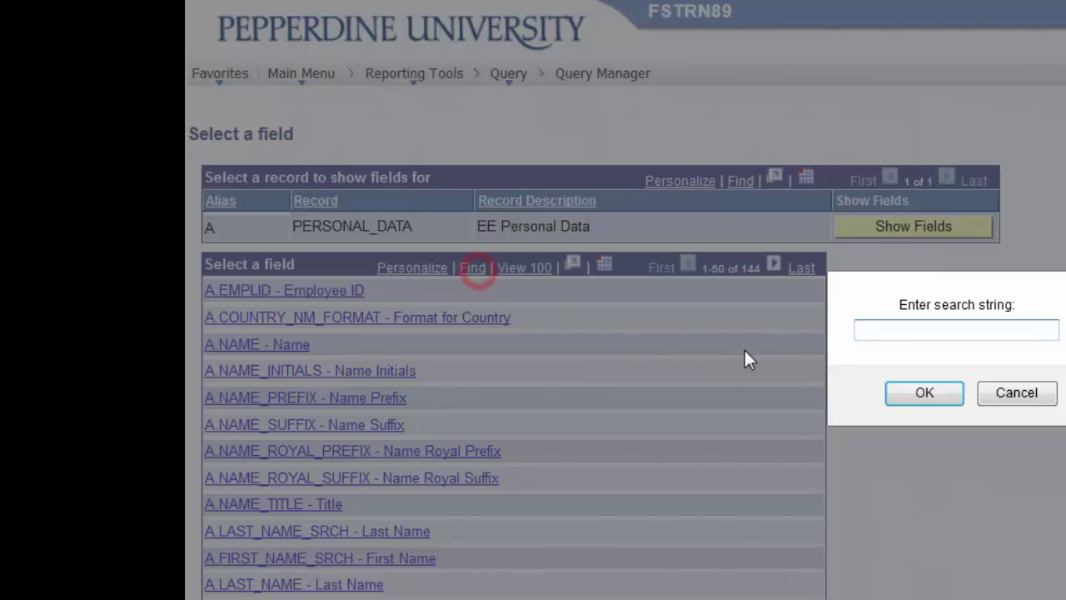
{"action": "left_click", "coordinate": [871, 331]}
{"action": "type", "text": "bir"}
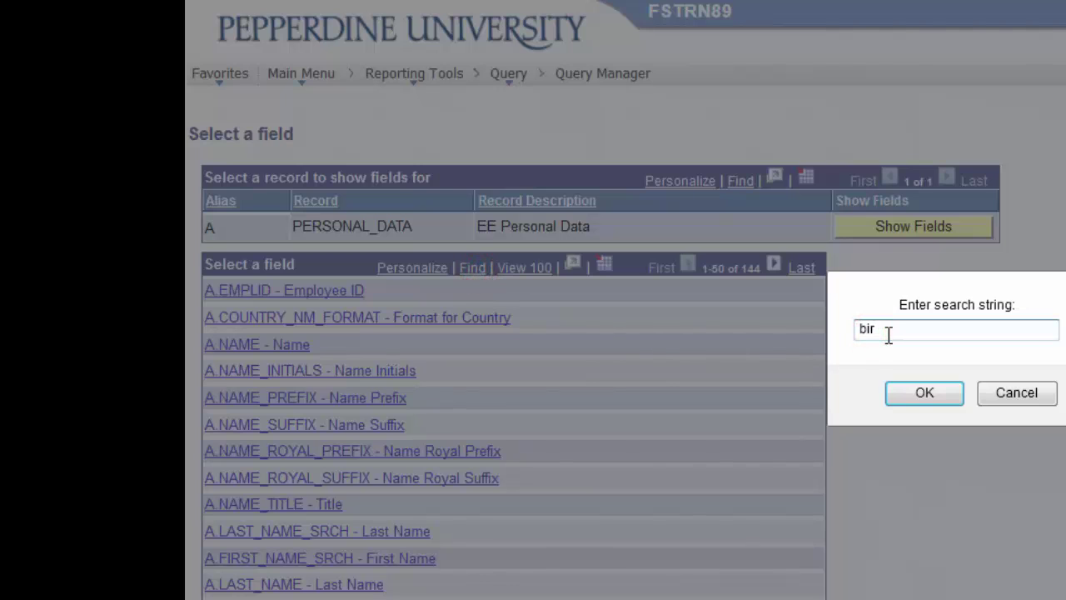
{"action": "type", "text": "thdate"}
{"action": "key", "text": "Return"}
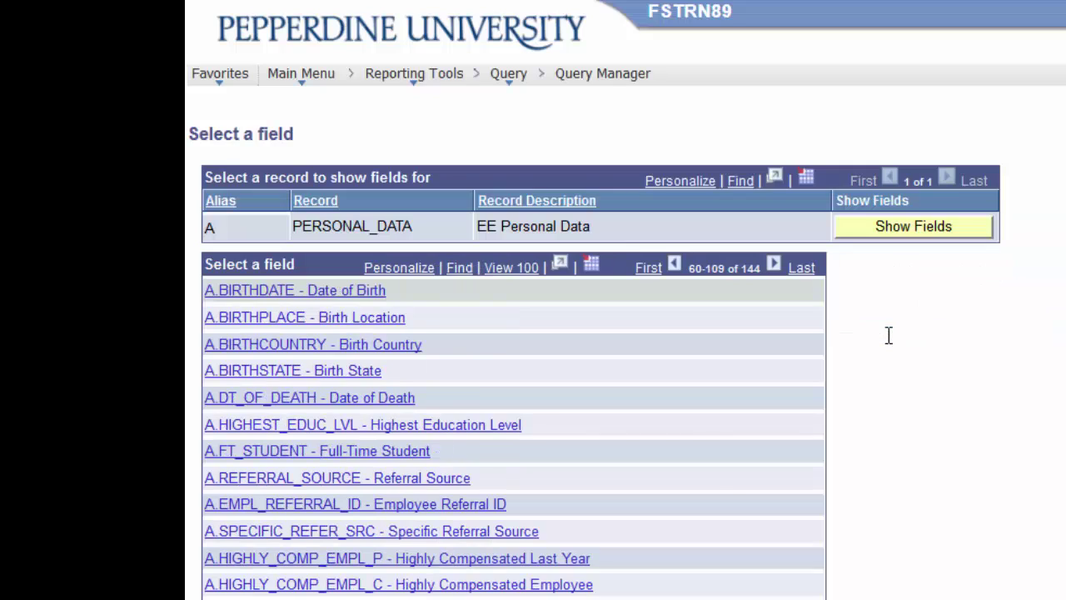
{"action": "left_click", "coordinate": [309, 290]}
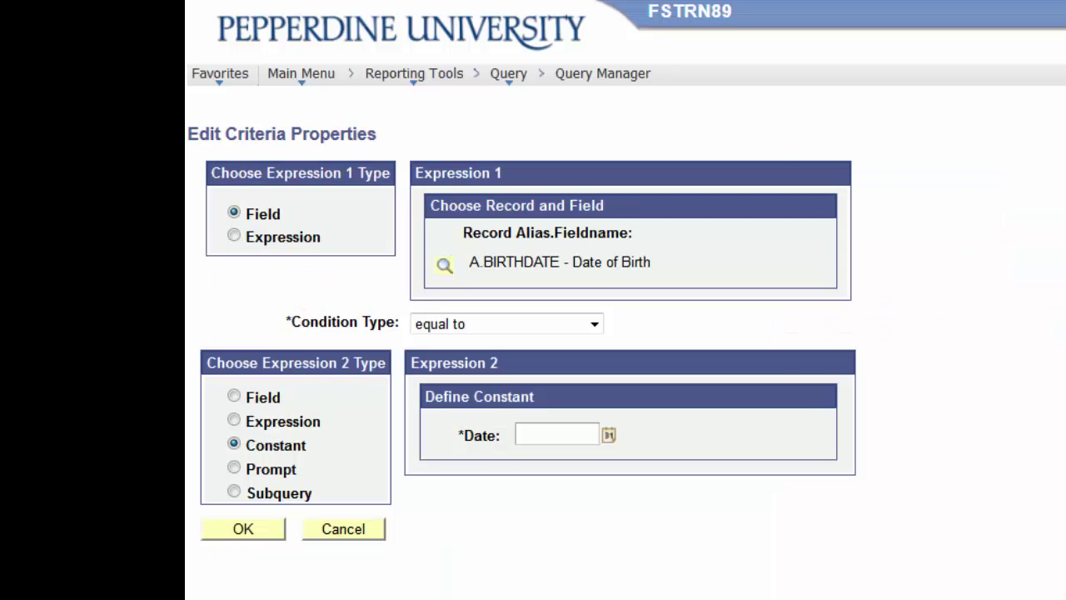
Set the birthdate criterion to between with type Expr - Expr, using prompts :4 (Born After) and :5 (Born Before), and accept it
{"action": "left_click", "coordinate": [594, 324]}
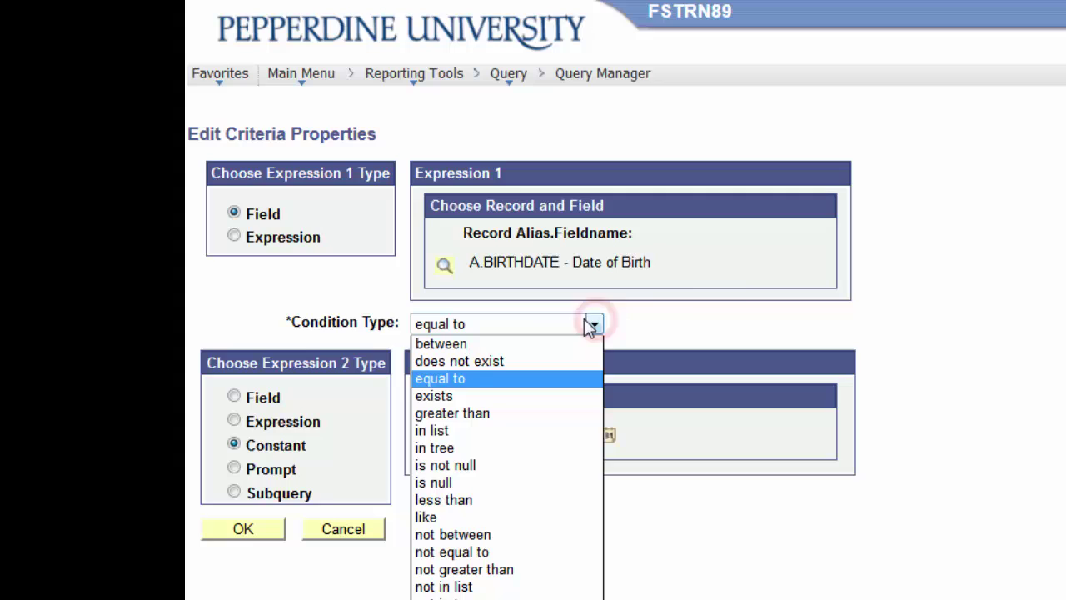
{"action": "left_click", "coordinate": [513, 346]}
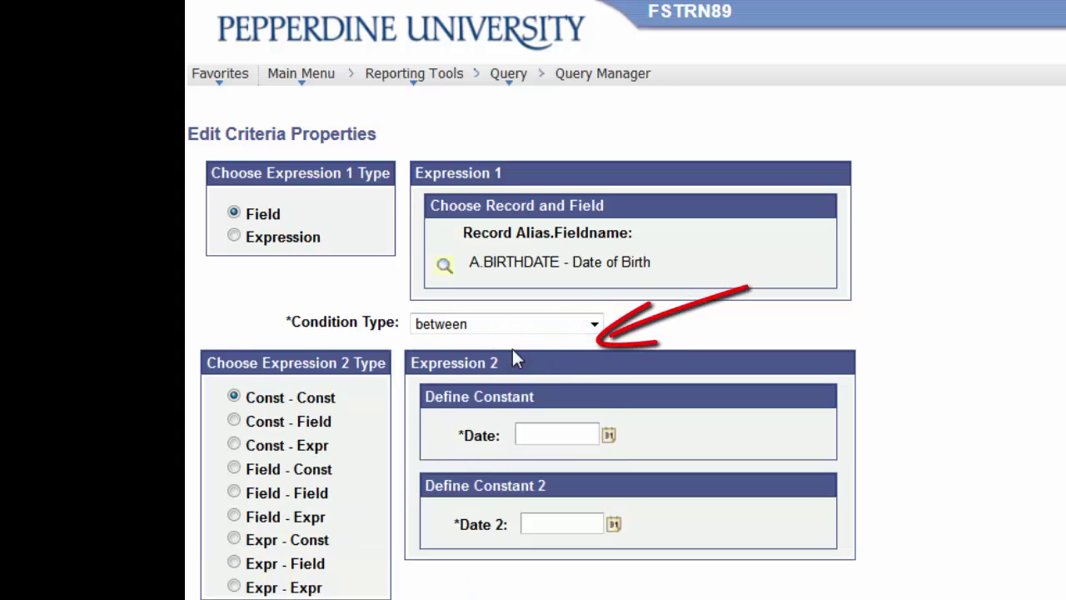
{"action": "left_click", "coordinate": [234, 587]}
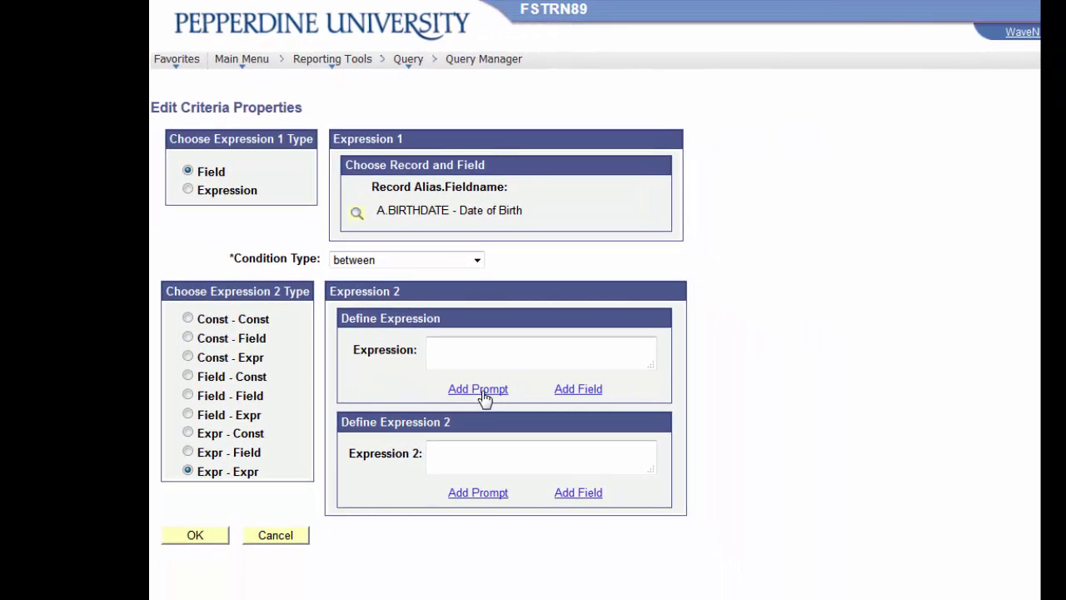
{"action": "left_click", "coordinate": [481, 391]}
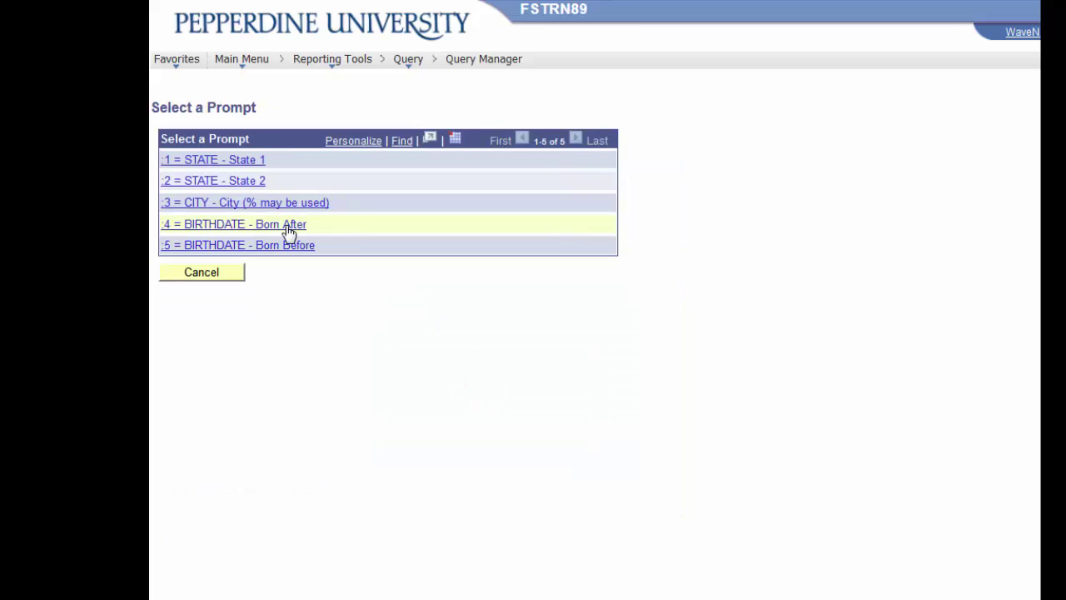
{"action": "left_click", "coordinate": [287, 226]}
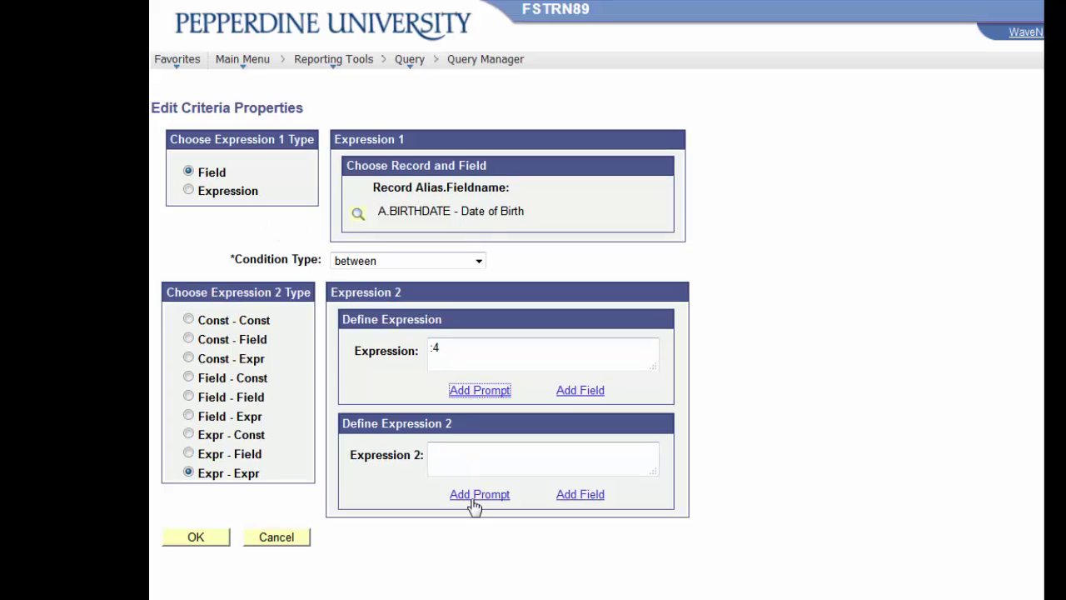
{"action": "left_click", "coordinate": [475, 498]}
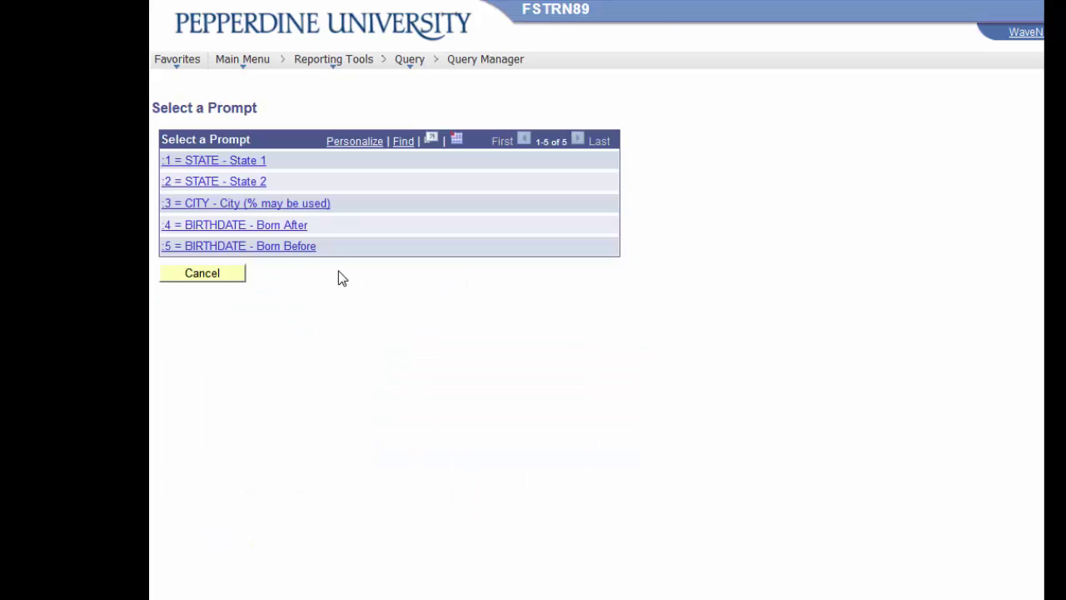
{"action": "left_click", "coordinate": [296, 250]}
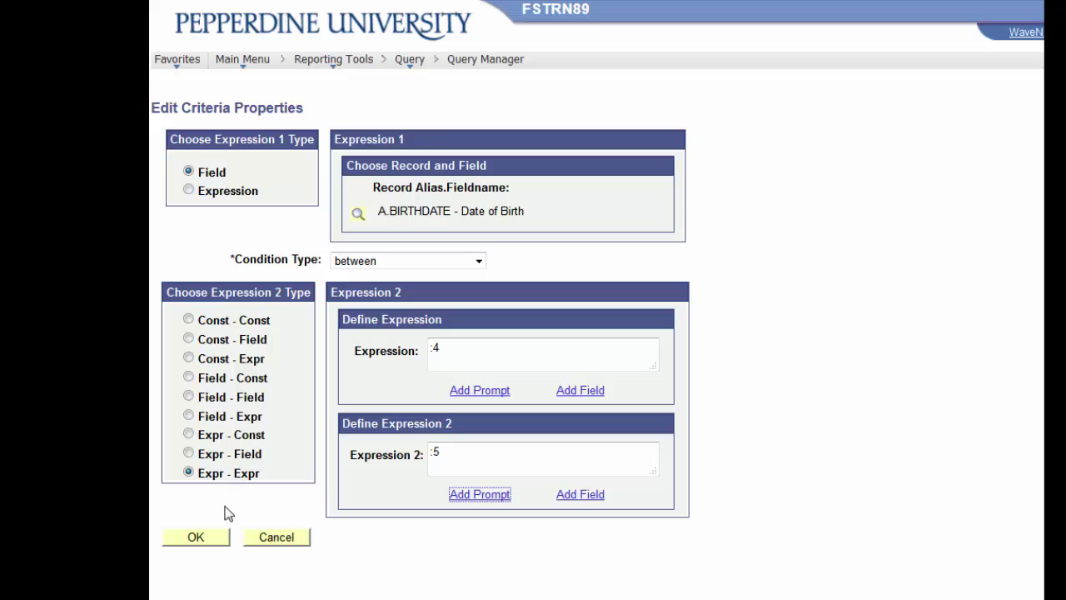
{"action": "left_click", "coordinate": [199, 537]}
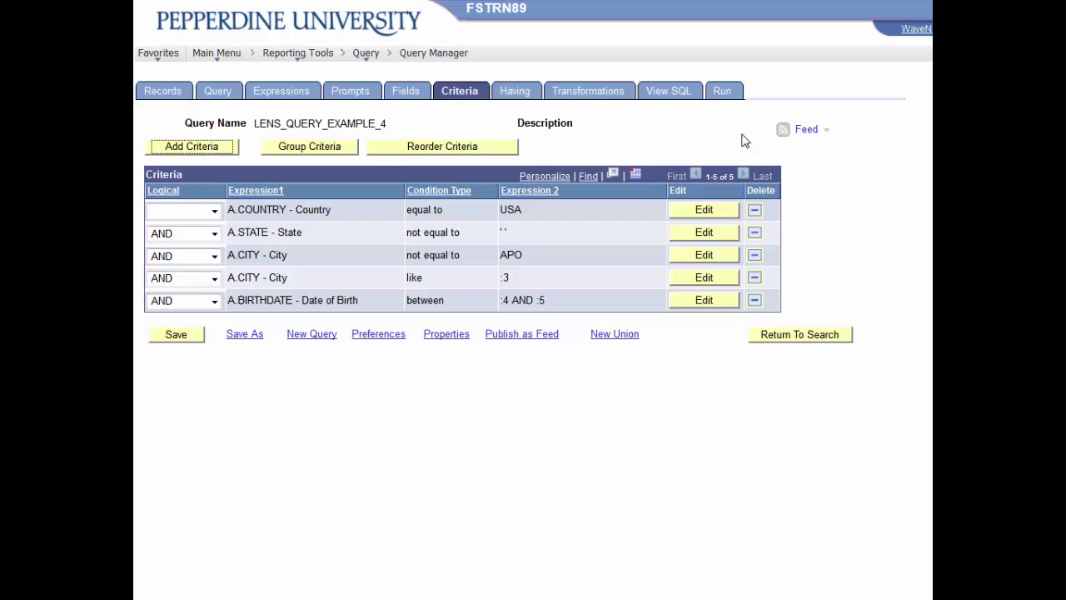
Start running the query with the City prompt set to Thou% and the Born After date set to 10/01/1990
{"action": "left_click", "coordinate": [723, 93]}
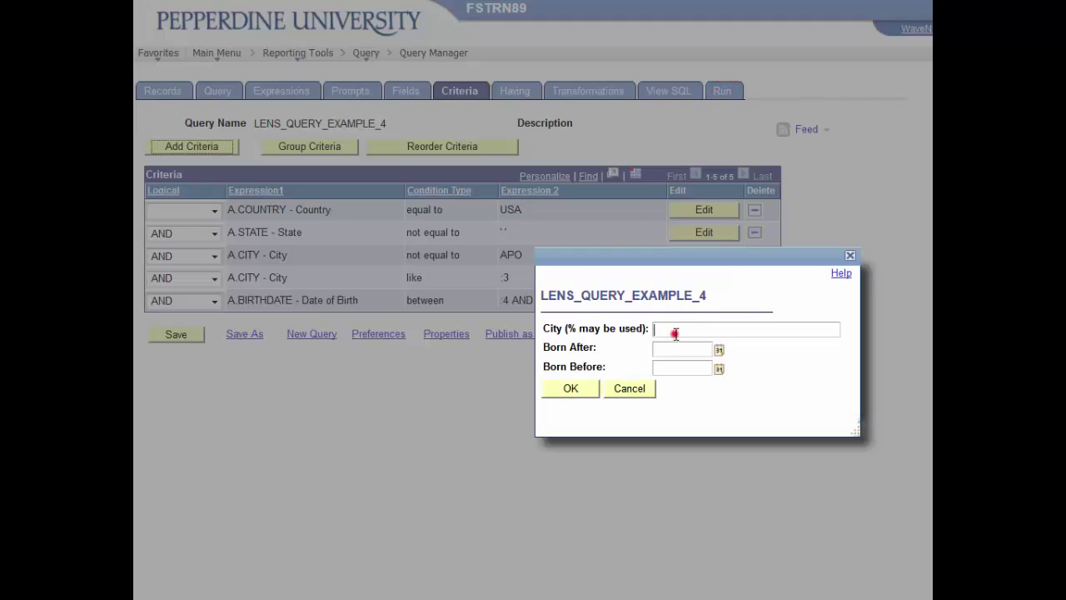
{"action": "type", "text": "Thou%"}
{"action": "left_click", "coordinate": [719, 350]}
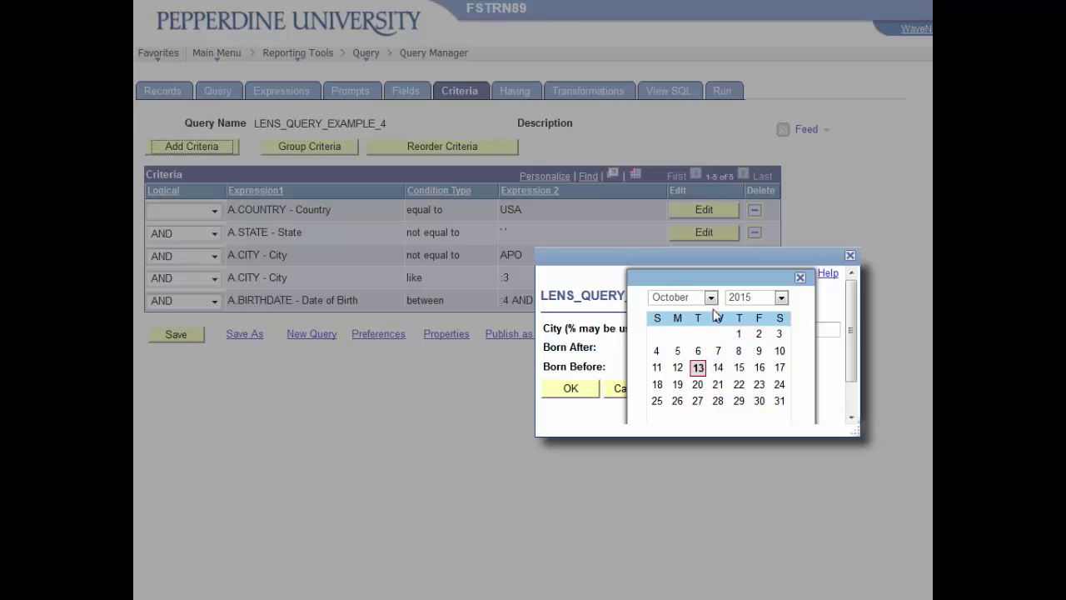
{"action": "left_click", "coordinate": [738, 334]}
{"action": "left_click", "coordinate": [720, 351]}
{"action": "left_click", "coordinate": [780, 298]}
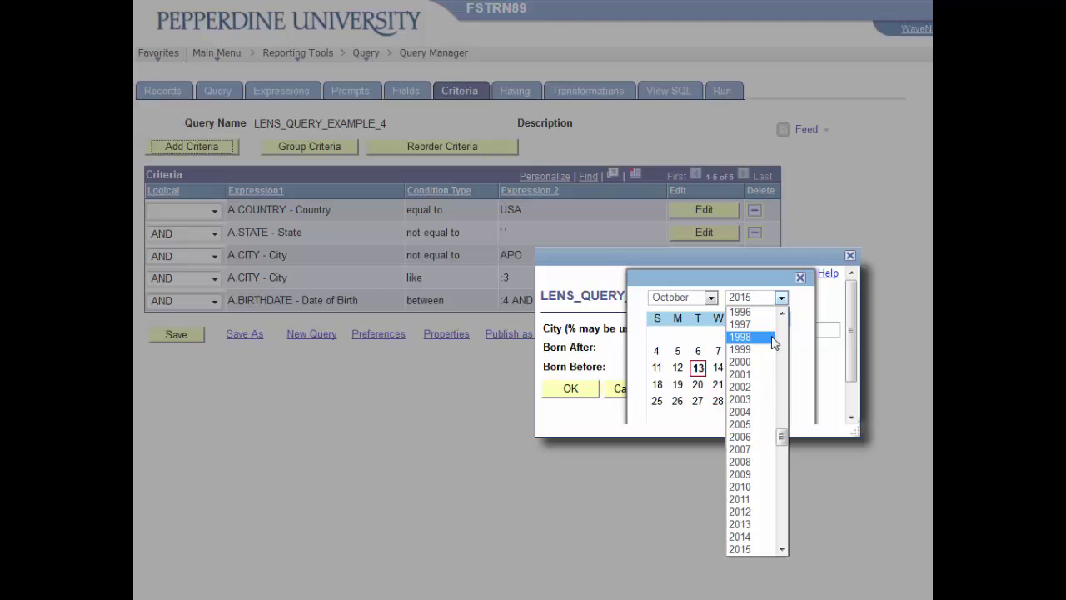
{"action": "scroll", "coordinate": [774, 343], "scroll_direction": "up", "scroll_amount": 3}
{"action": "left_click", "coordinate": [741, 340]}
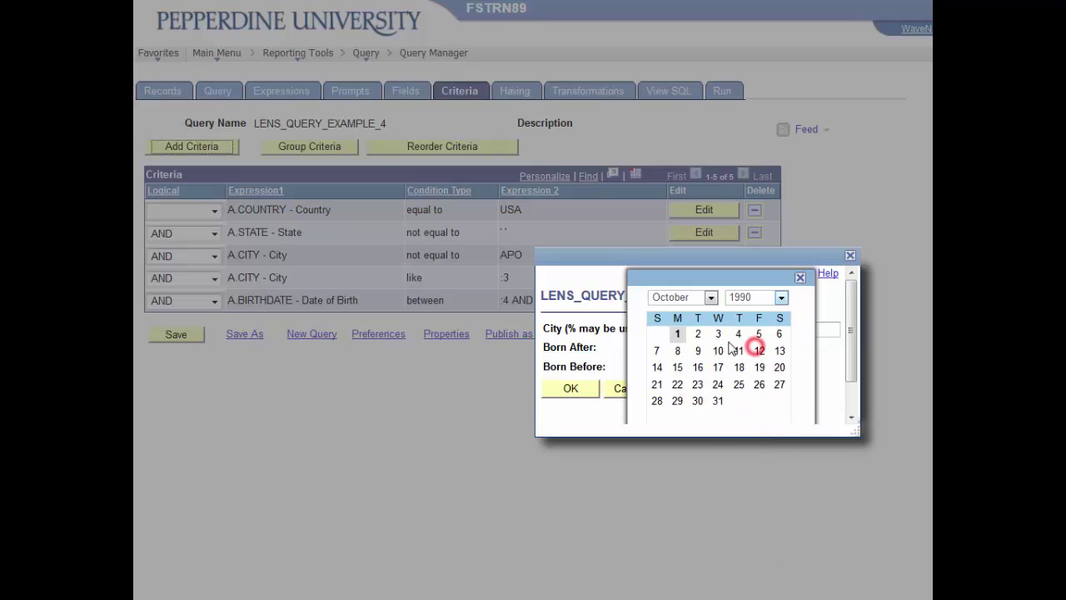
{"action": "left_click", "coordinate": [679, 334]}
Complete the query run with a Born Before date of 10/01/2000, and view the query's generated SQL
{"action": "left_click", "coordinate": [675, 367]}
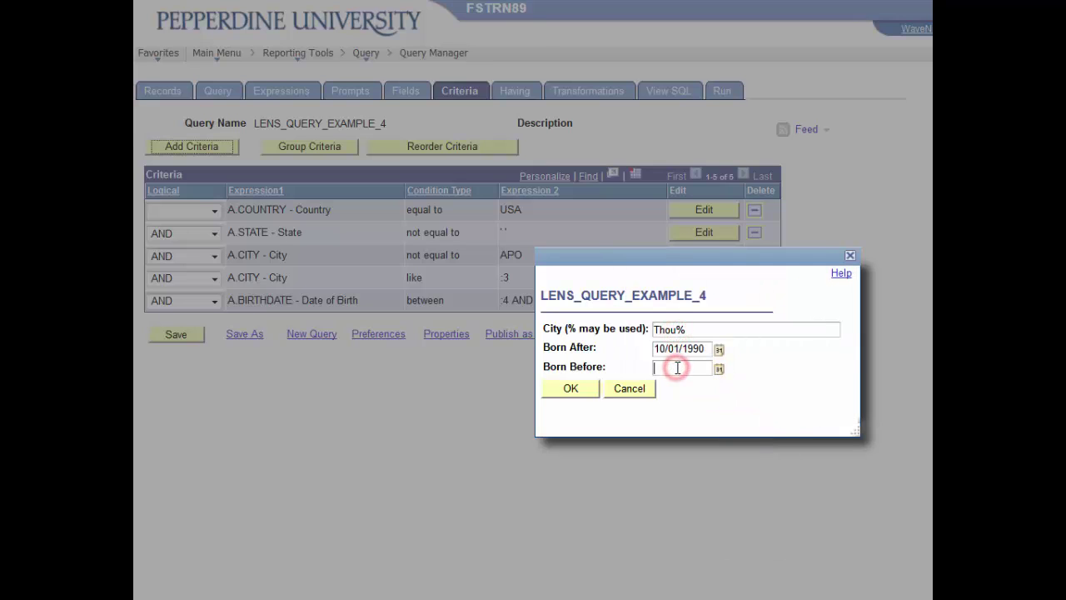
{"action": "type", "text": "10/01/2000"}
{"action": "left_click", "coordinate": [570, 388]}
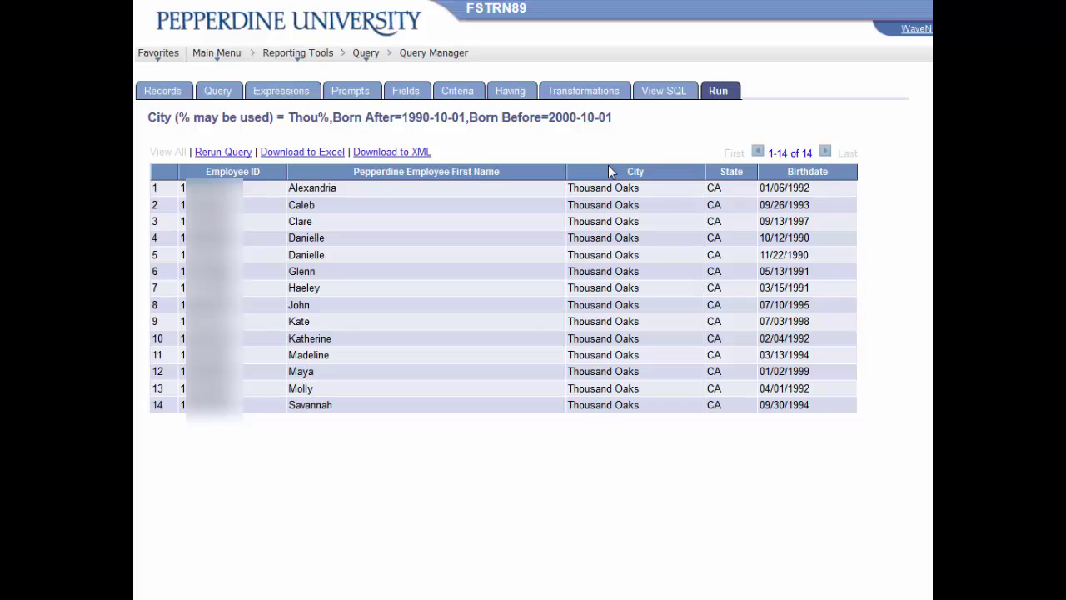
{"action": "left_click", "coordinate": [664, 95]}
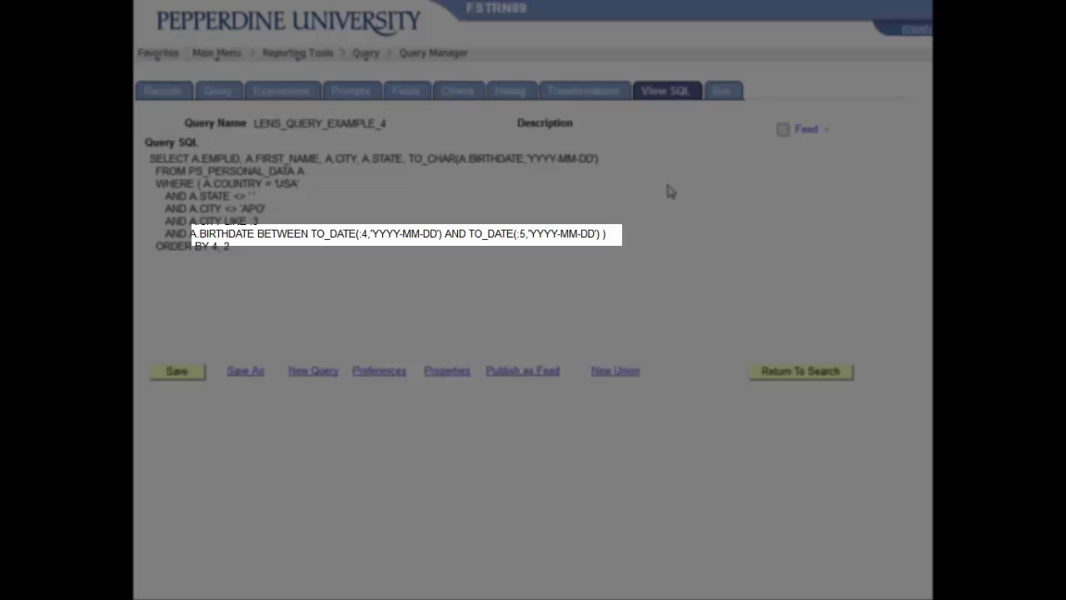
Save the query as a new copy named LENS_QUERY_EXAMPLE_5 with the description "Using Prompts"
{"action": "left_click", "coordinate": [417, 98]}
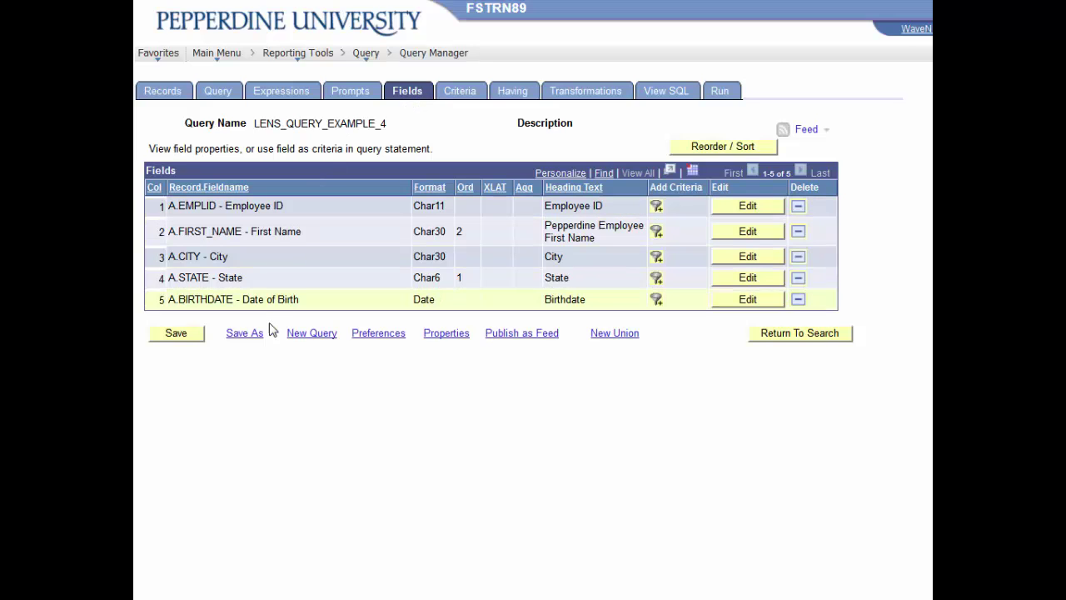
{"action": "left_click", "coordinate": [249, 333]}
{"action": "left_click", "coordinate": [357, 129]}
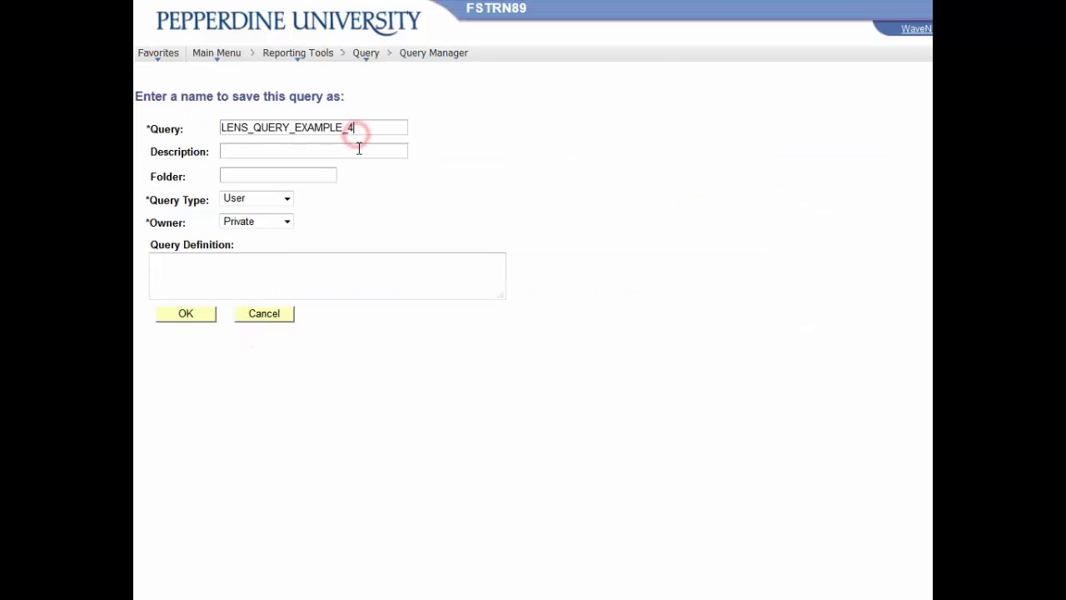
{"action": "key", "text": "BackSpace"}
{"action": "type", "text": "5"}
{"action": "left_click", "coordinate": [242, 151]}
{"action": "type", "text": "Using Prompts"}
{"action": "left_click", "coordinate": [190, 314]}
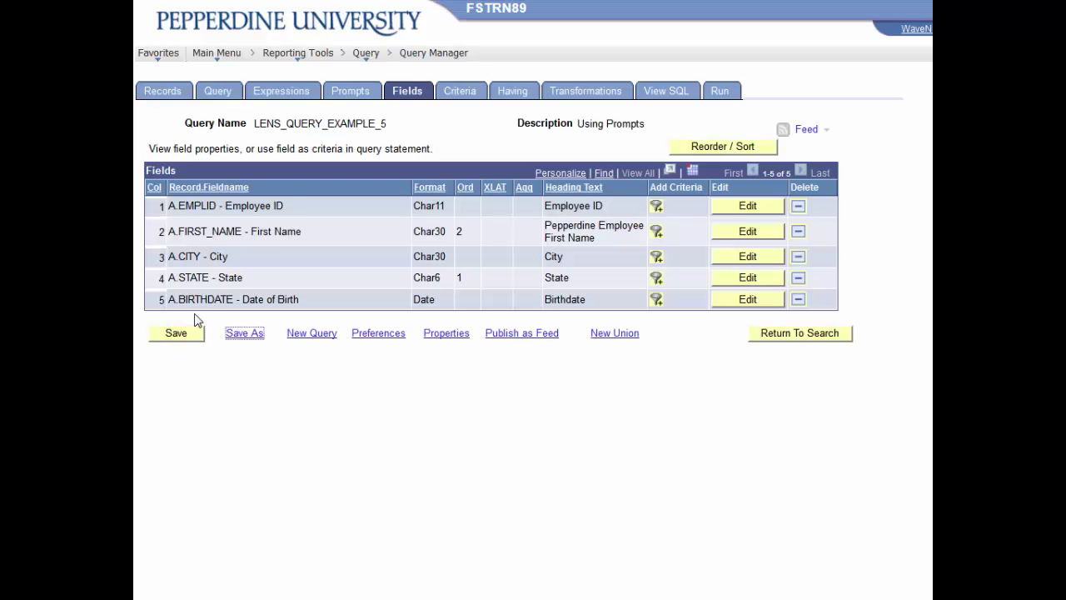